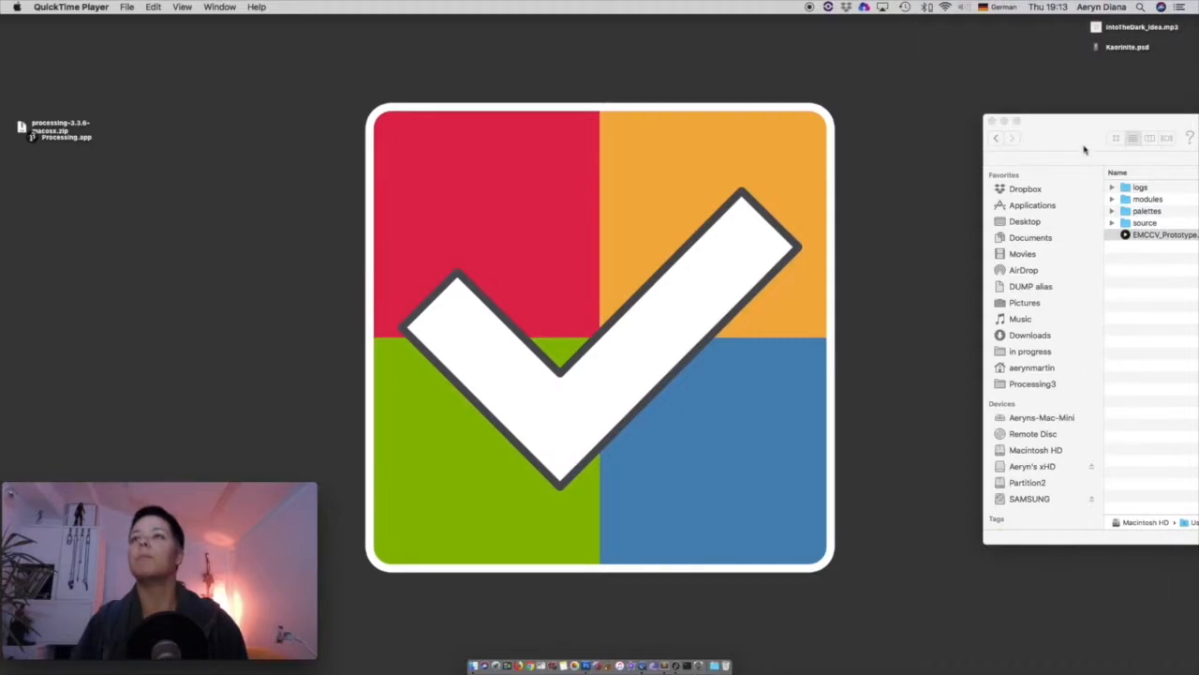
Launch EMCCV_Prototype from its bundle folder and load the SailorXv3 module.
left_click_drag(1084, 150, 535, 152)
double_click(630, 249)
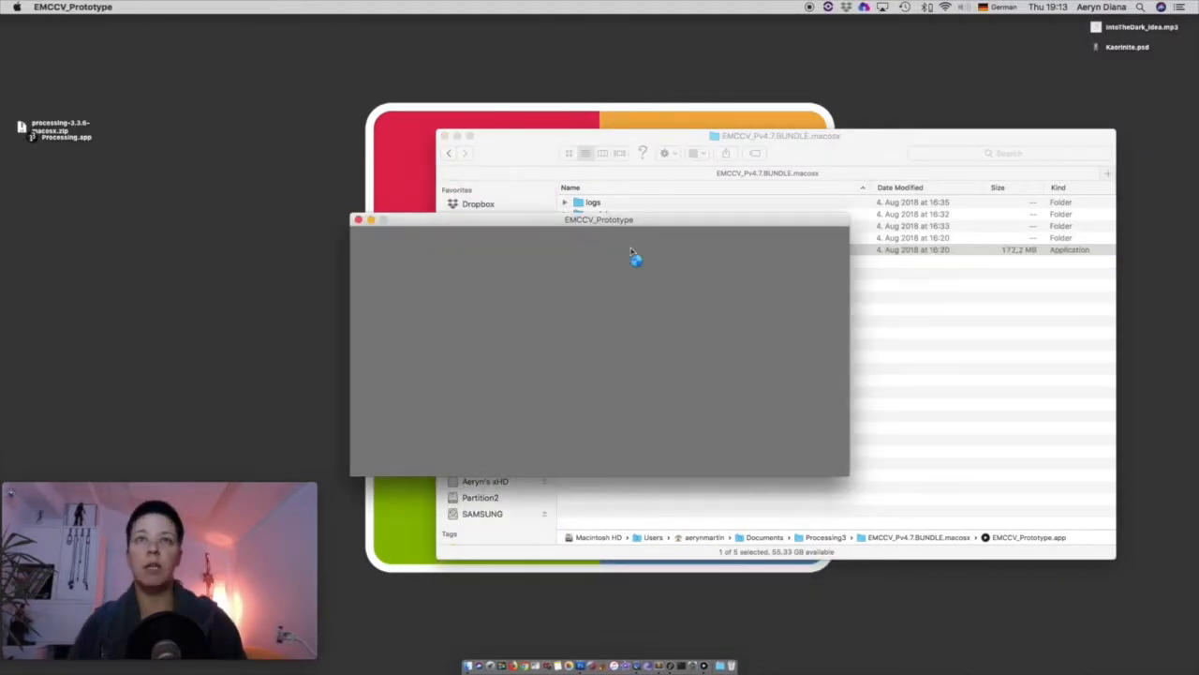
left_click_drag(670, 222, 684, 108)
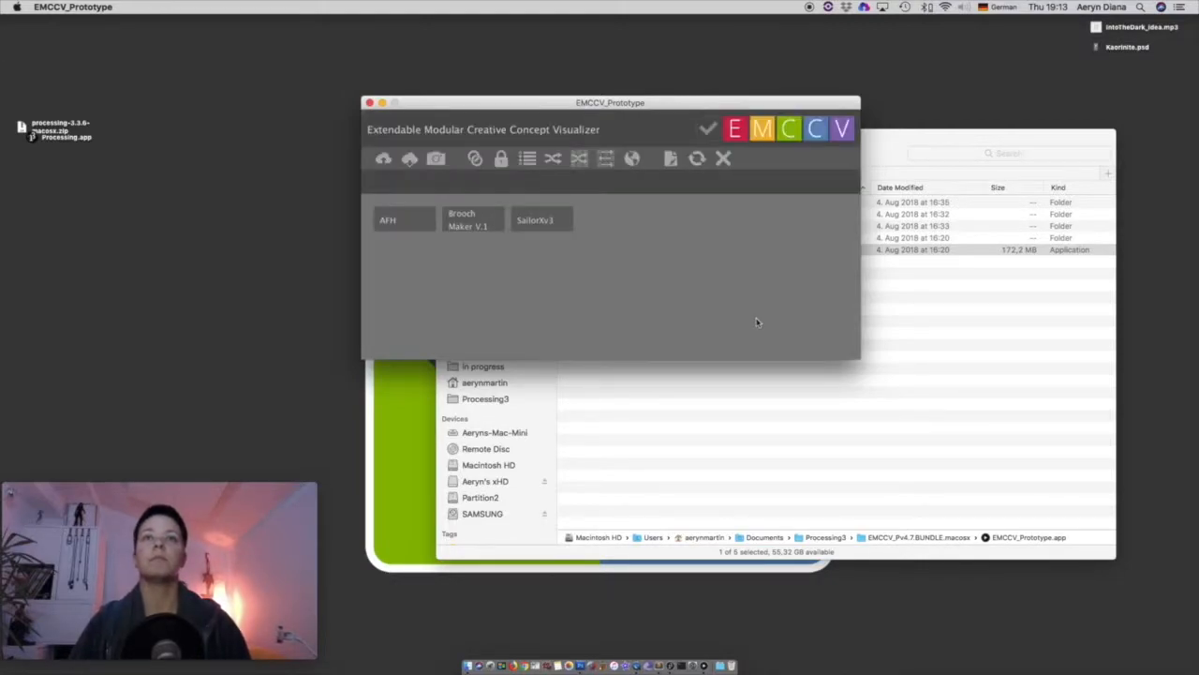
left_click(536, 225)
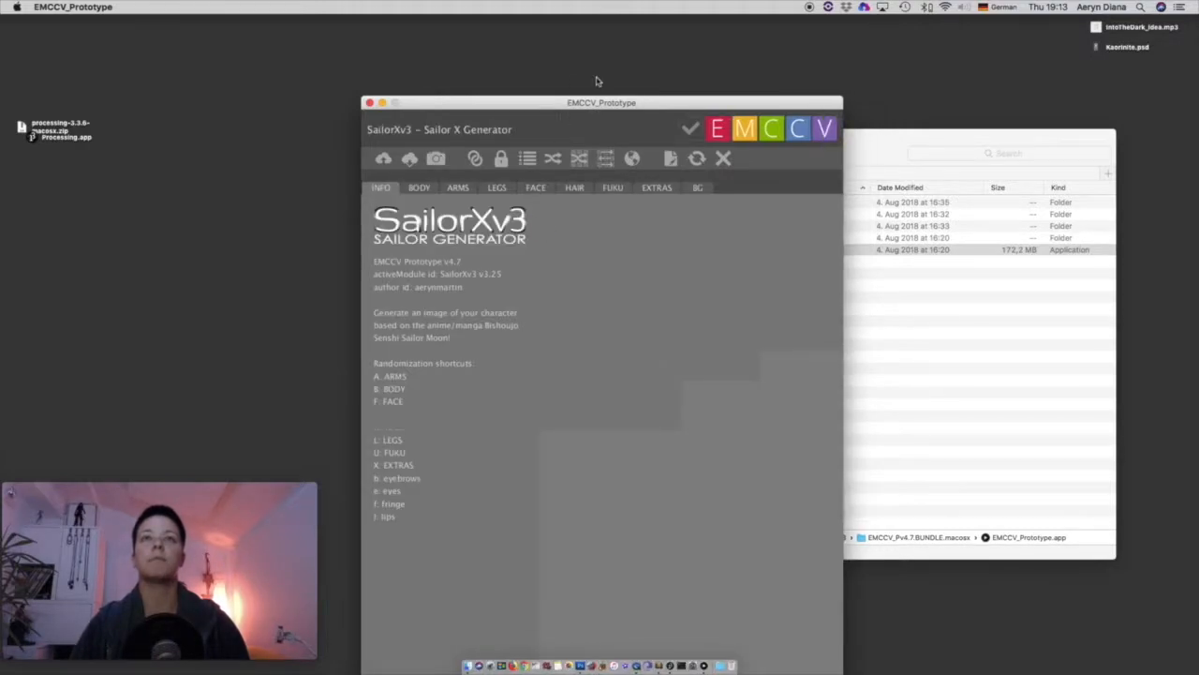
left_click_drag(744, 103, 759, 26)
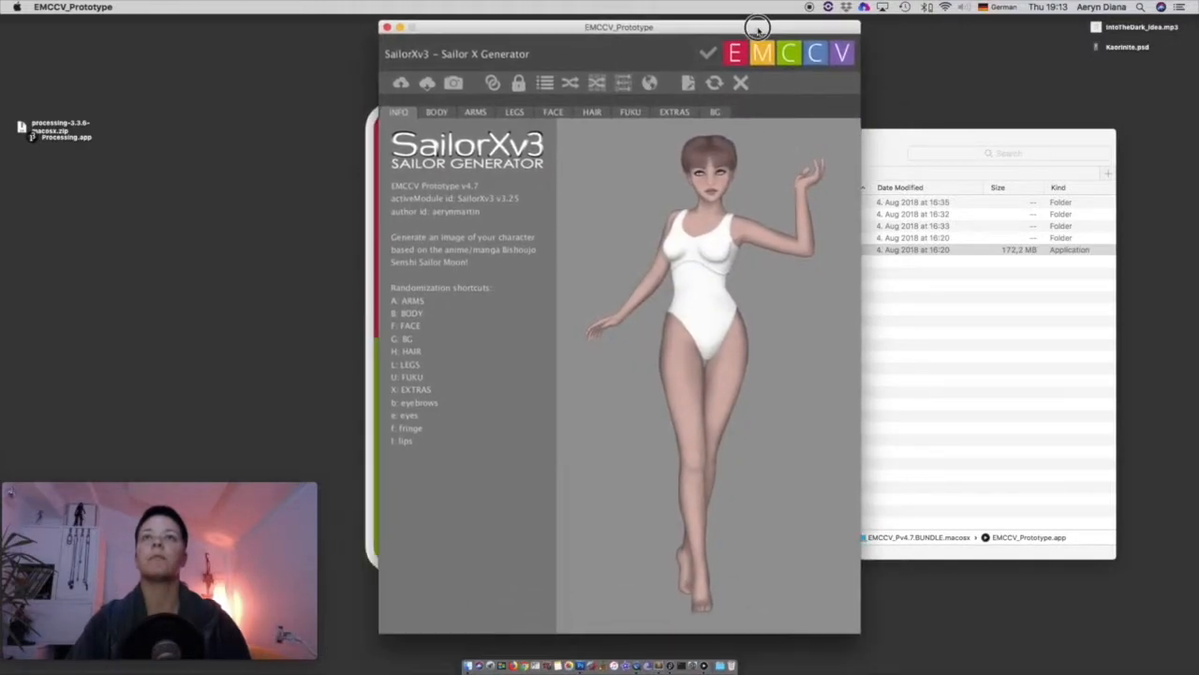
Turn off the character's full background and remove the hair fringe.
left_click(715, 113)
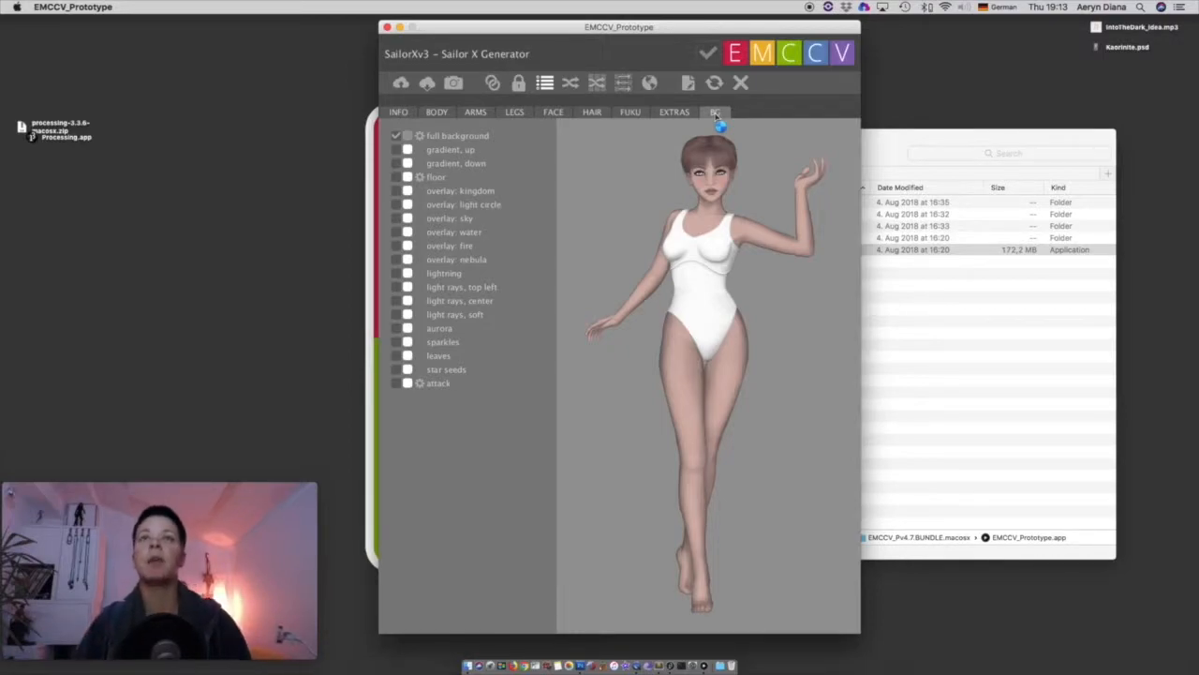
left_click(397, 137)
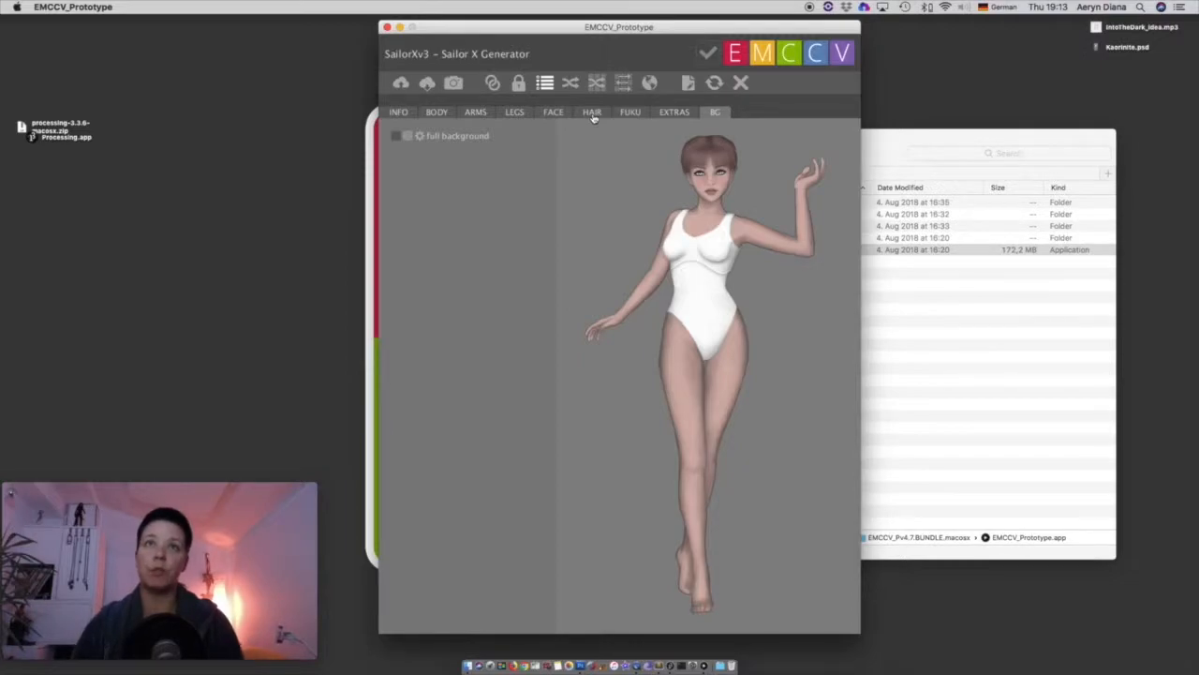
left_click(593, 114)
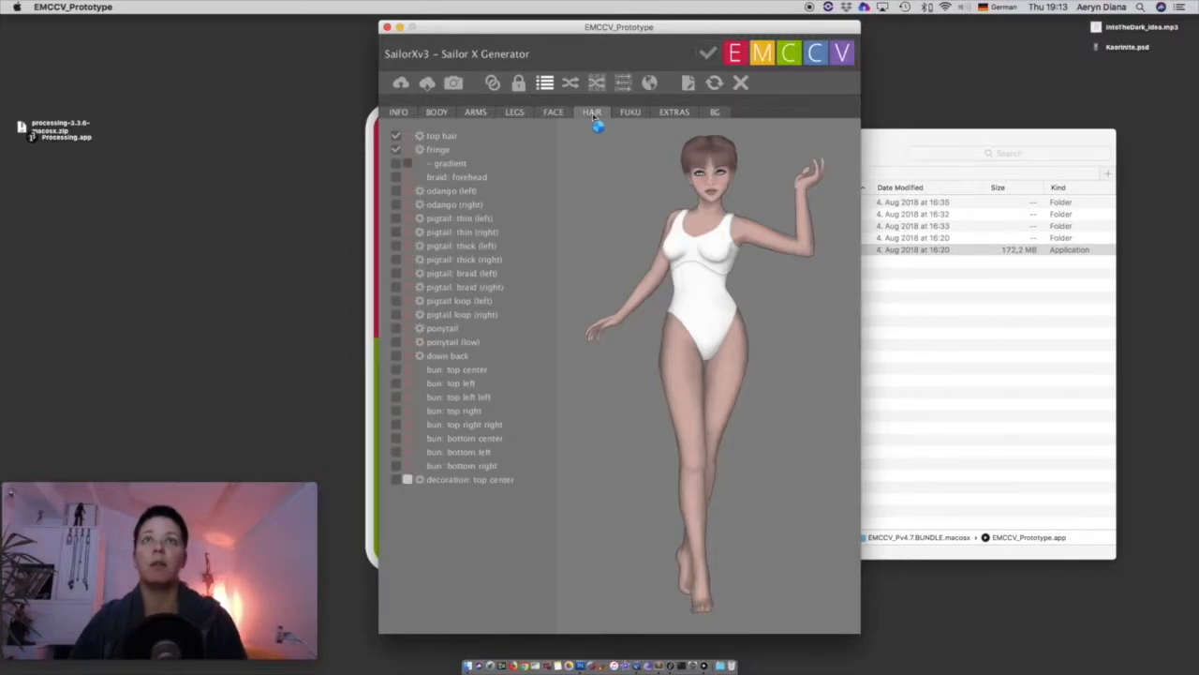
left_click(397, 151)
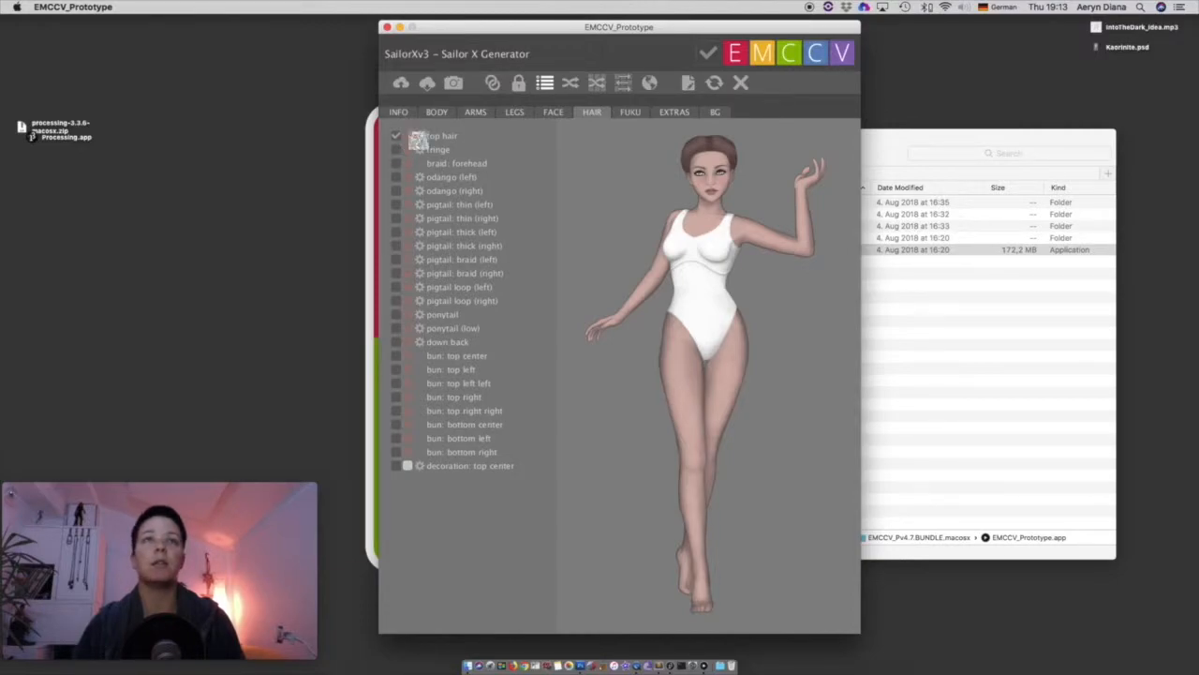
Set the top hair style to tied back.
left_click(419, 138)
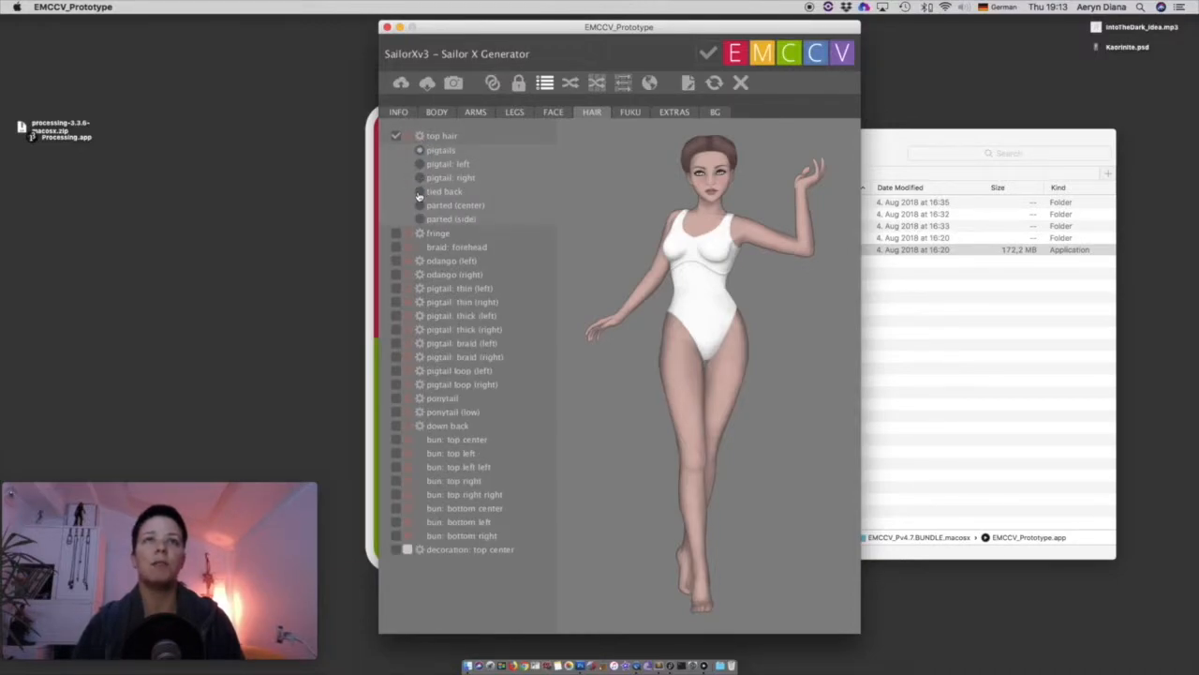
left_click(419, 195)
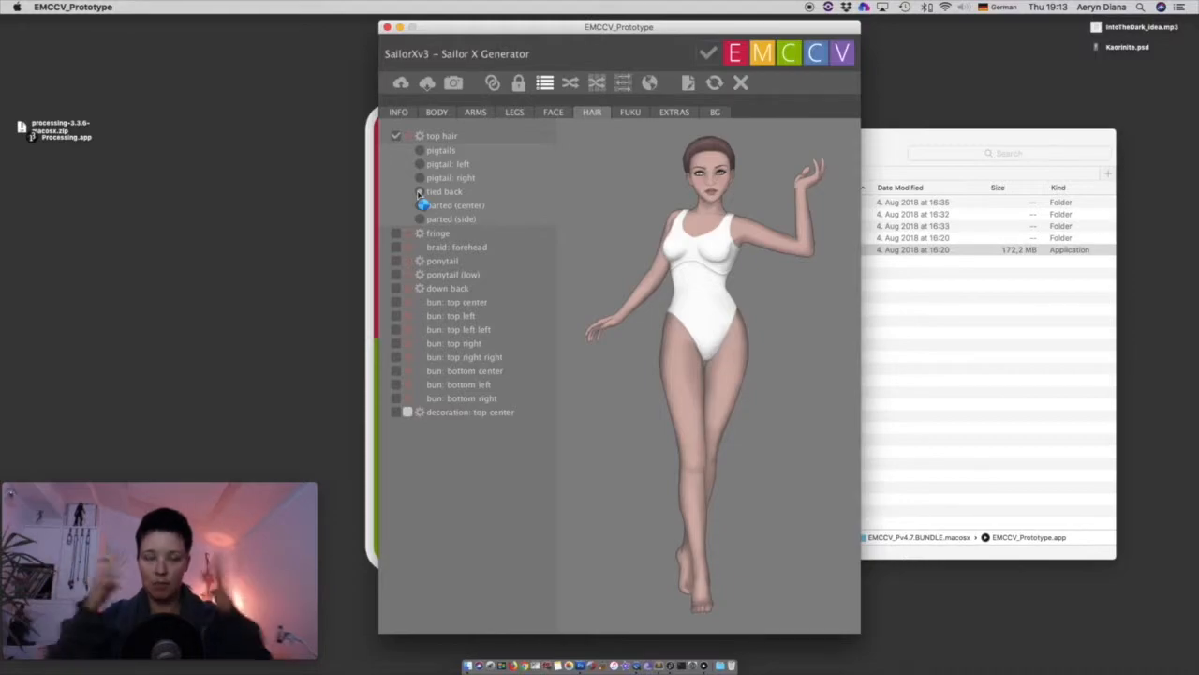
left_click(419, 192)
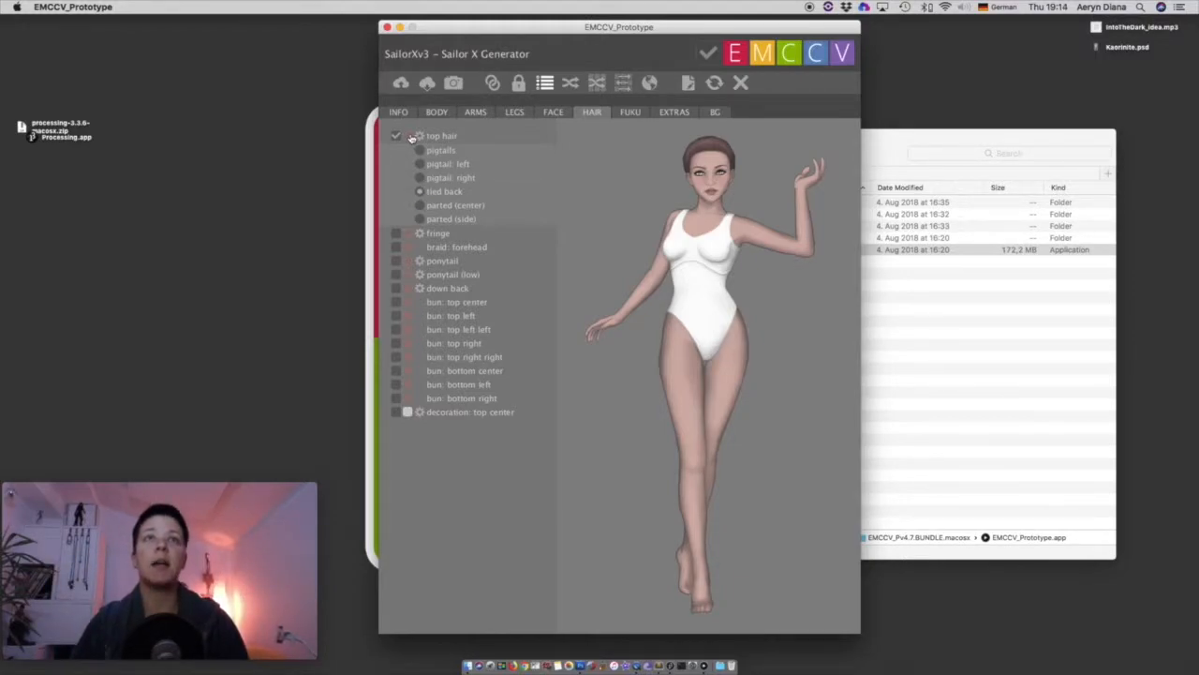
Colour the top hair white and save a snapshot of the character.
left_click(413, 136)
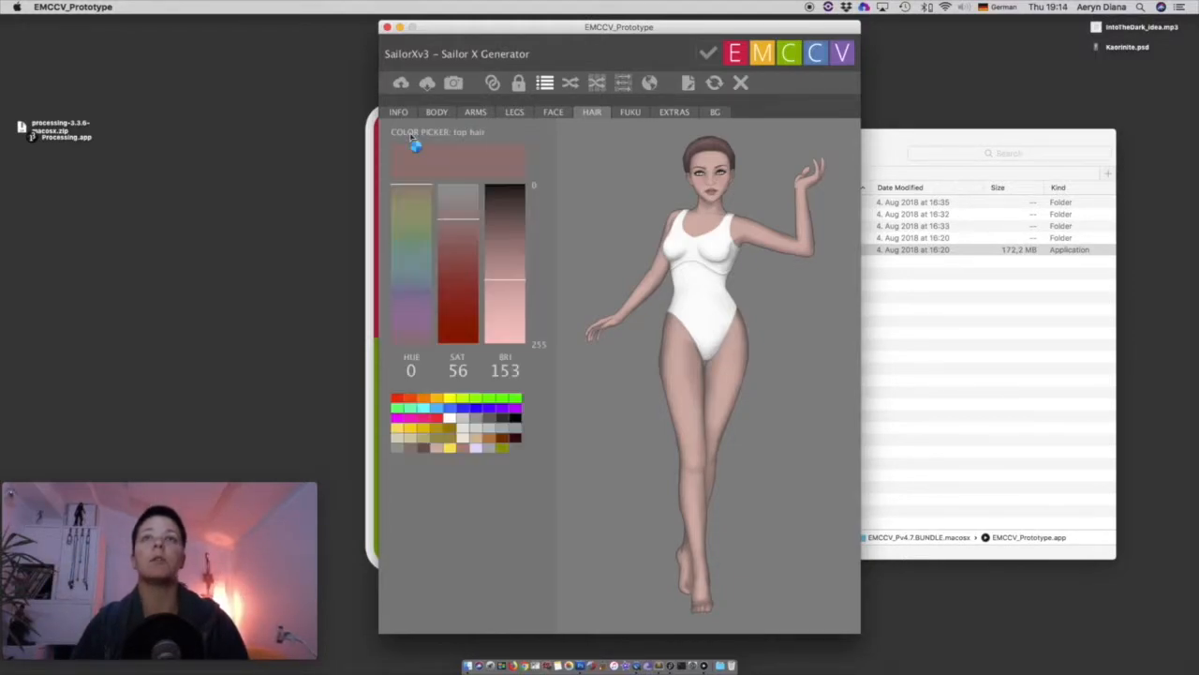
left_click(451, 419)
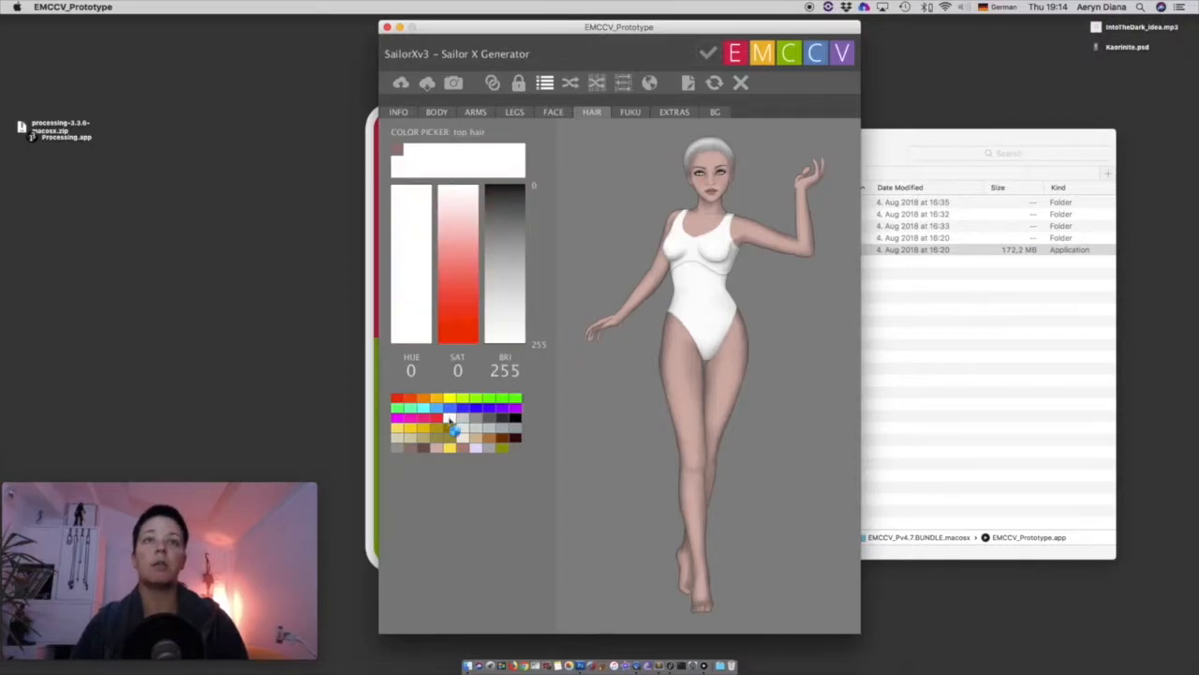
left_click(592, 114)
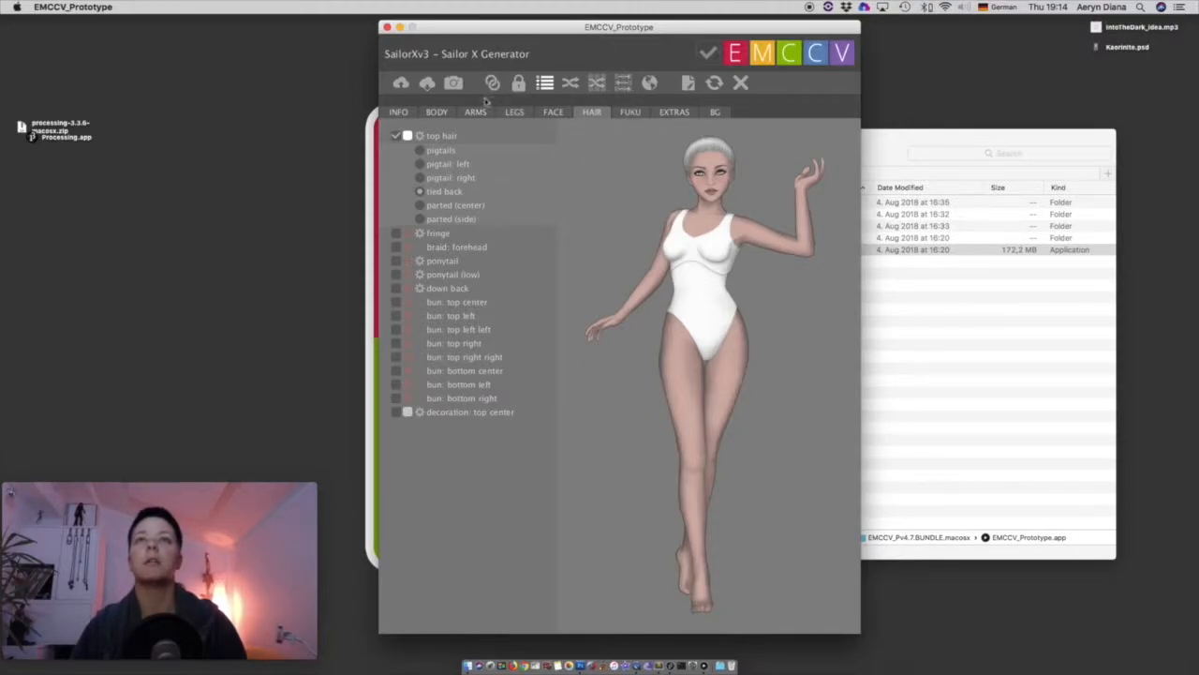
left_click(455, 84)
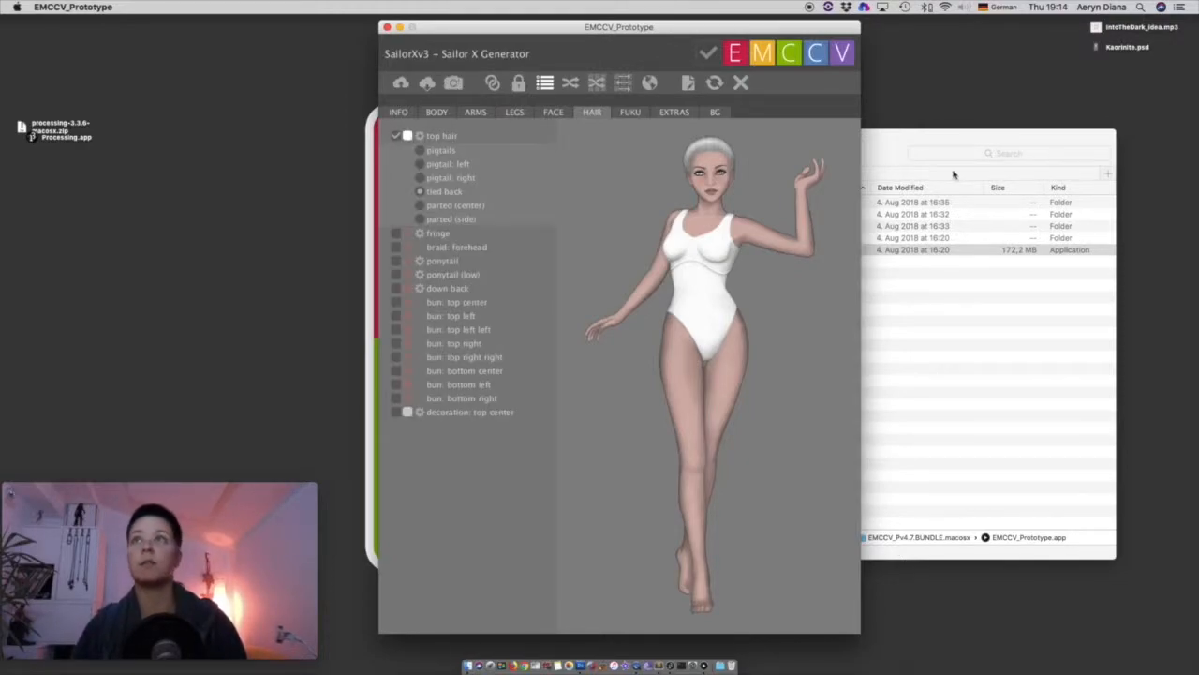
Switch to Photoshop and make the bg and braid Kaolinite layers visible, with the braid layer active.
left_click(582, 655)
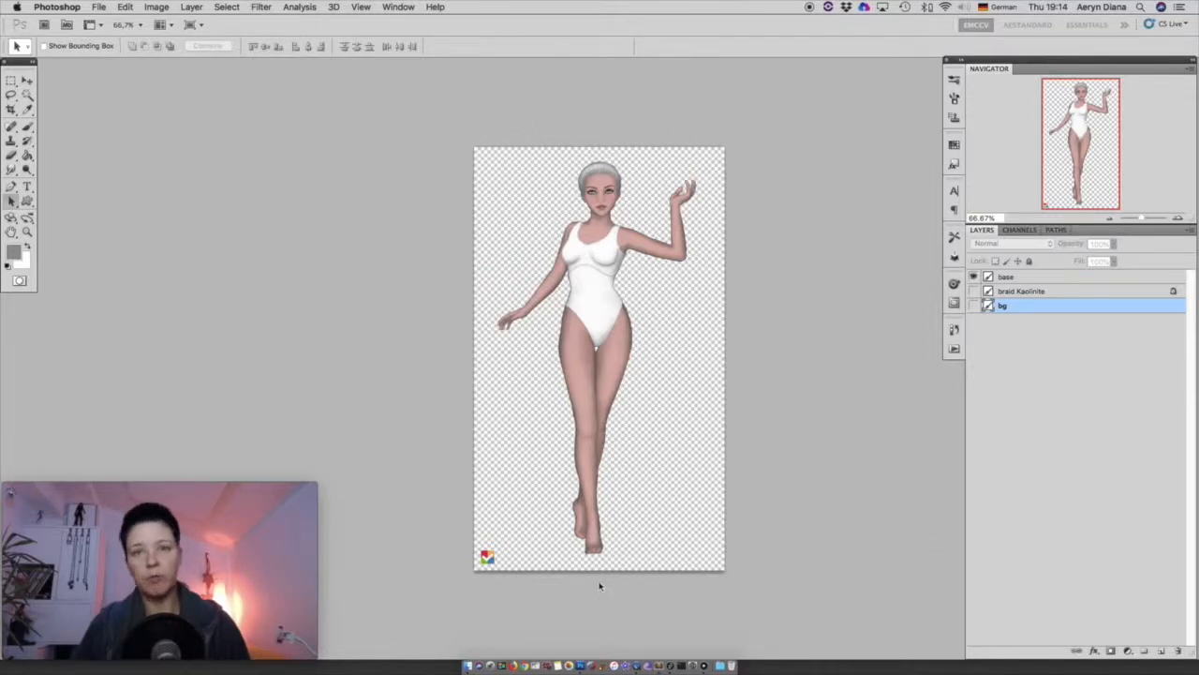
left_click(972, 306)
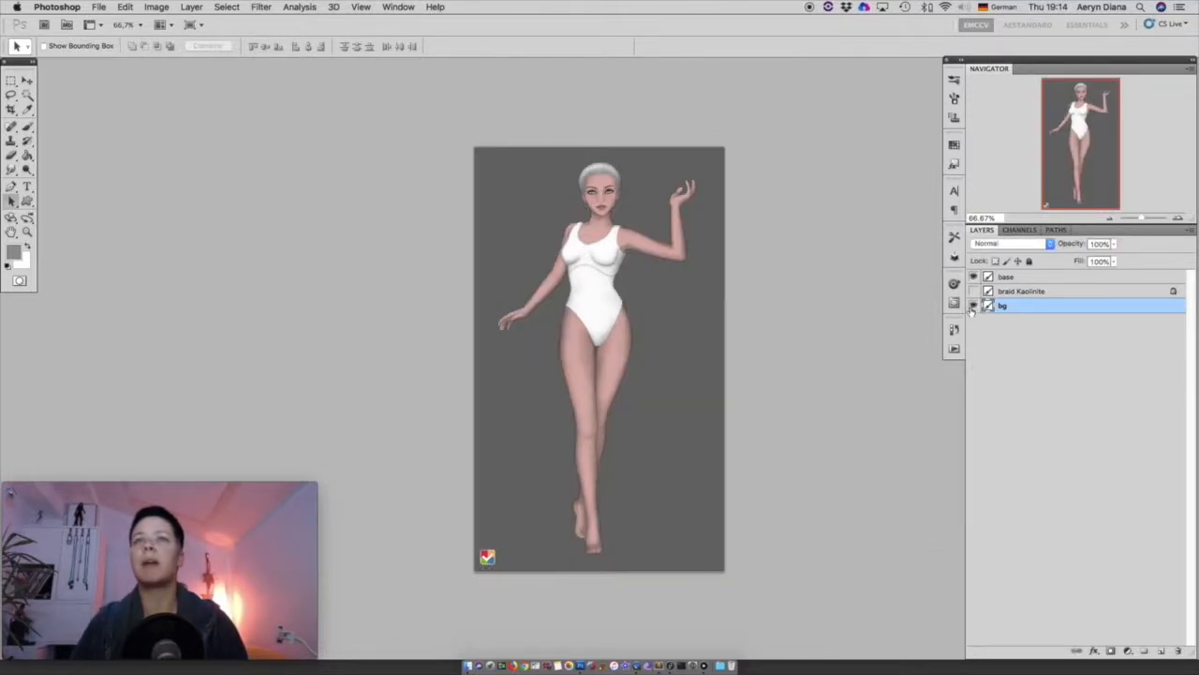
left_click(1177, 218)
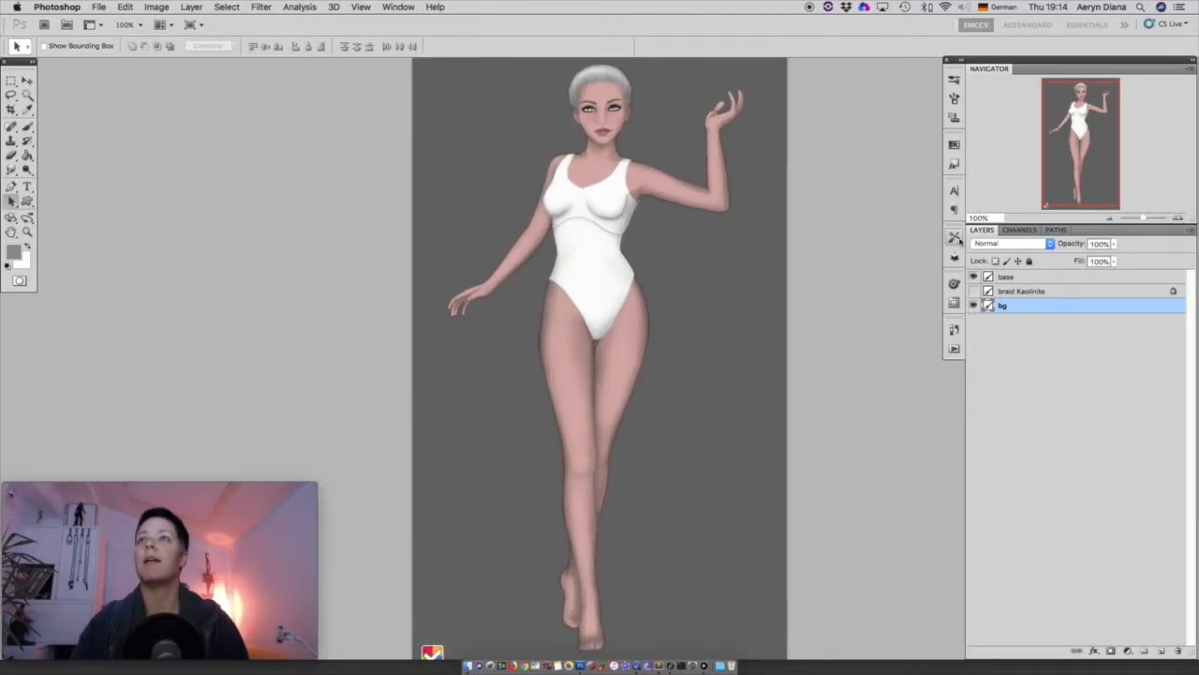
left_click(1096, 122)
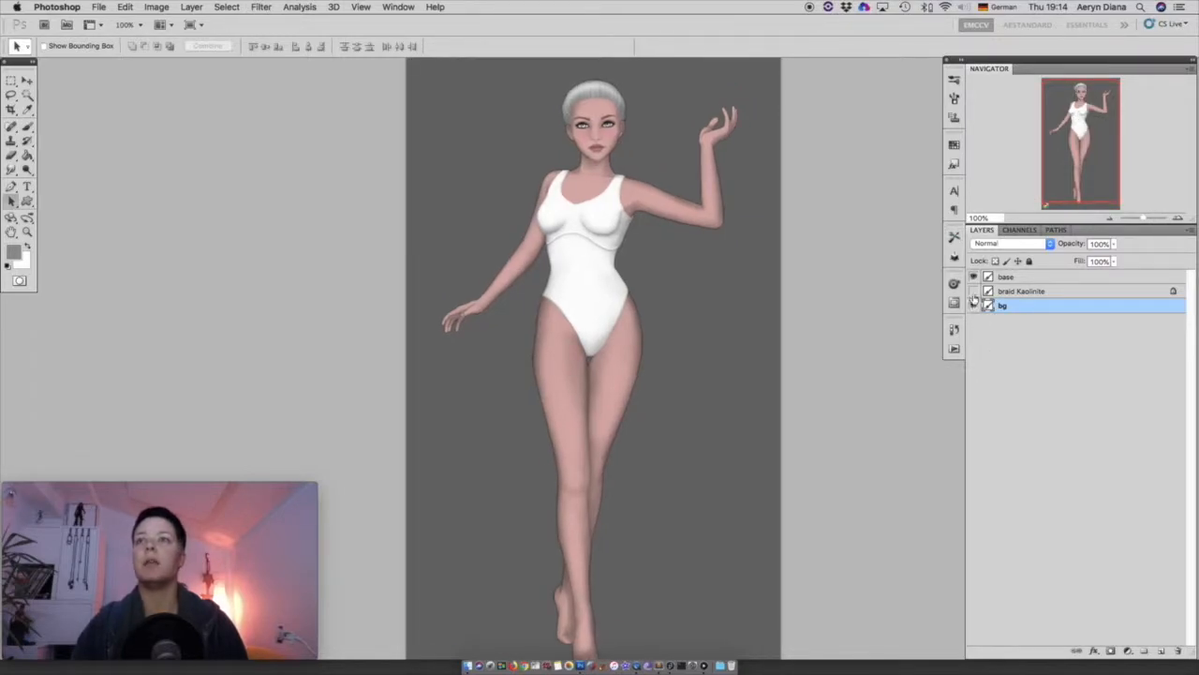
left_click(1021, 292)
left_click(974, 291)
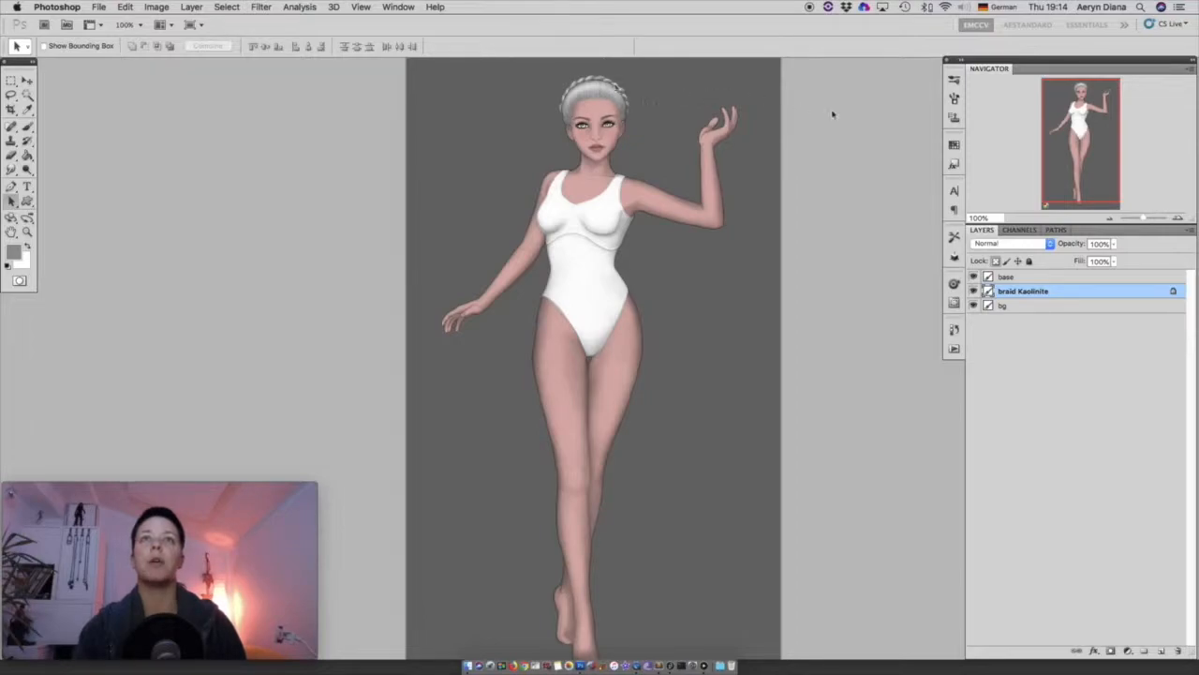
Hide the base and bg layers so that only the braid Kaolinite layer is shown.
left_click(1179, 218)
left_click(1179, 217)
left_click_drag(1079, 91, 1080, 81)
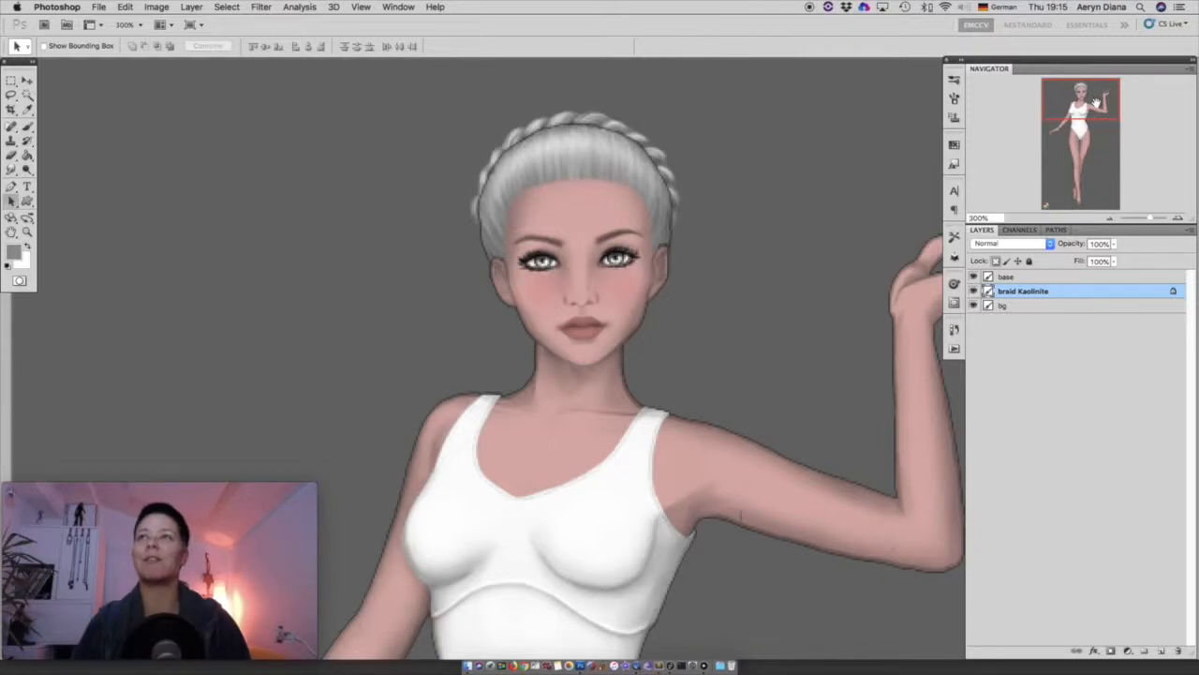
left_click_drag(1086, 101, 1084, 100)
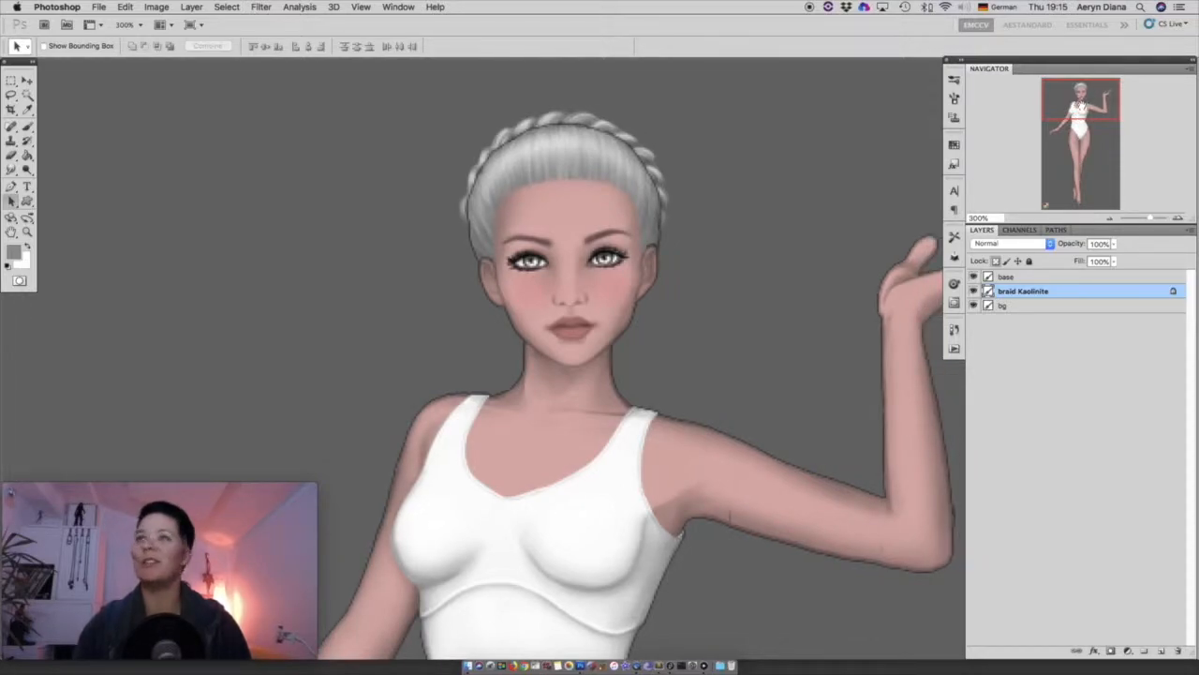
left_click_drag(1090, 102, 1087, 105)
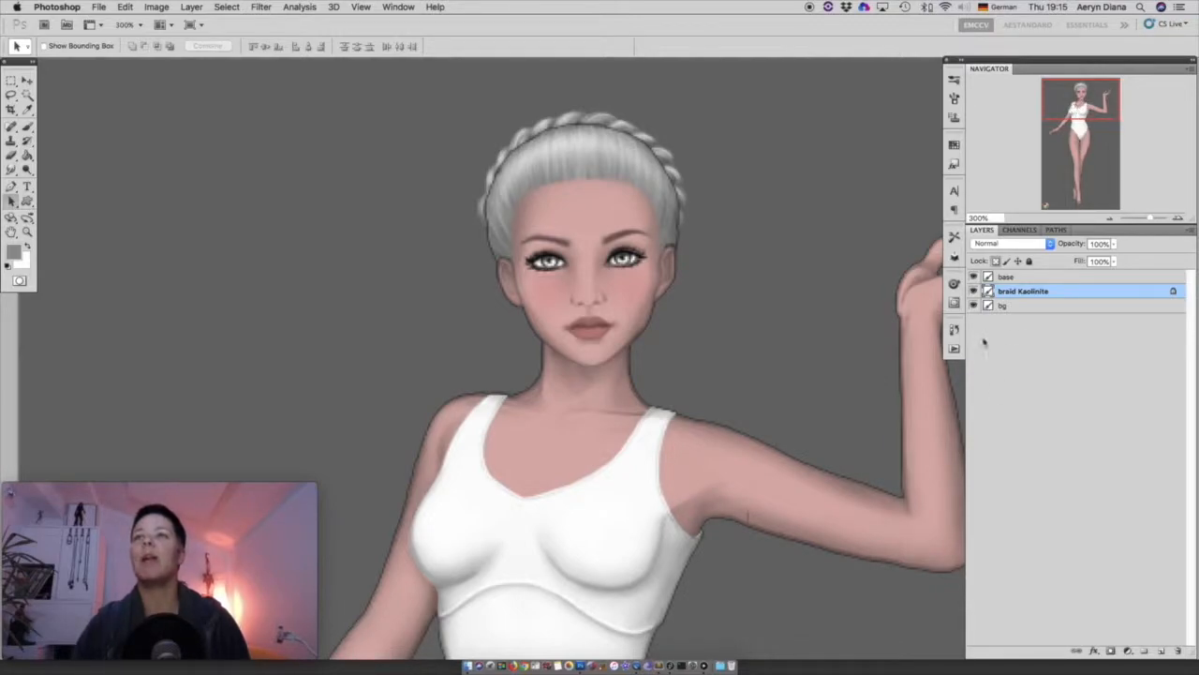
left_click(973, 278)
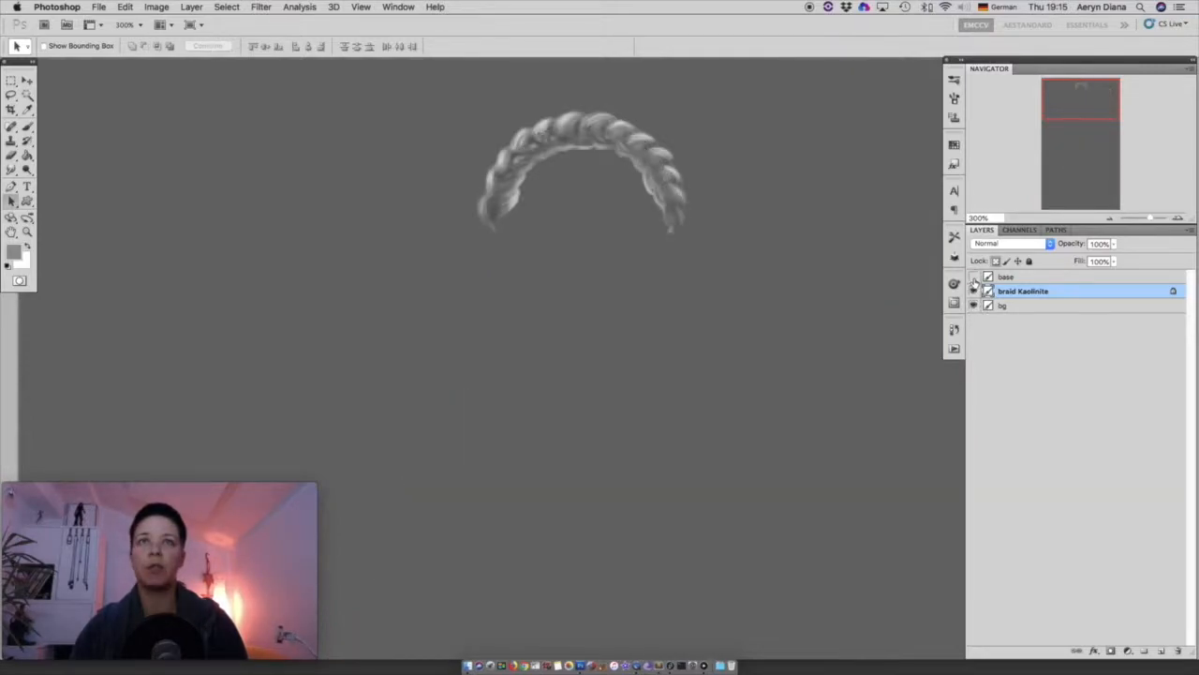
left_click(974, 278)
left_click(974, 278)
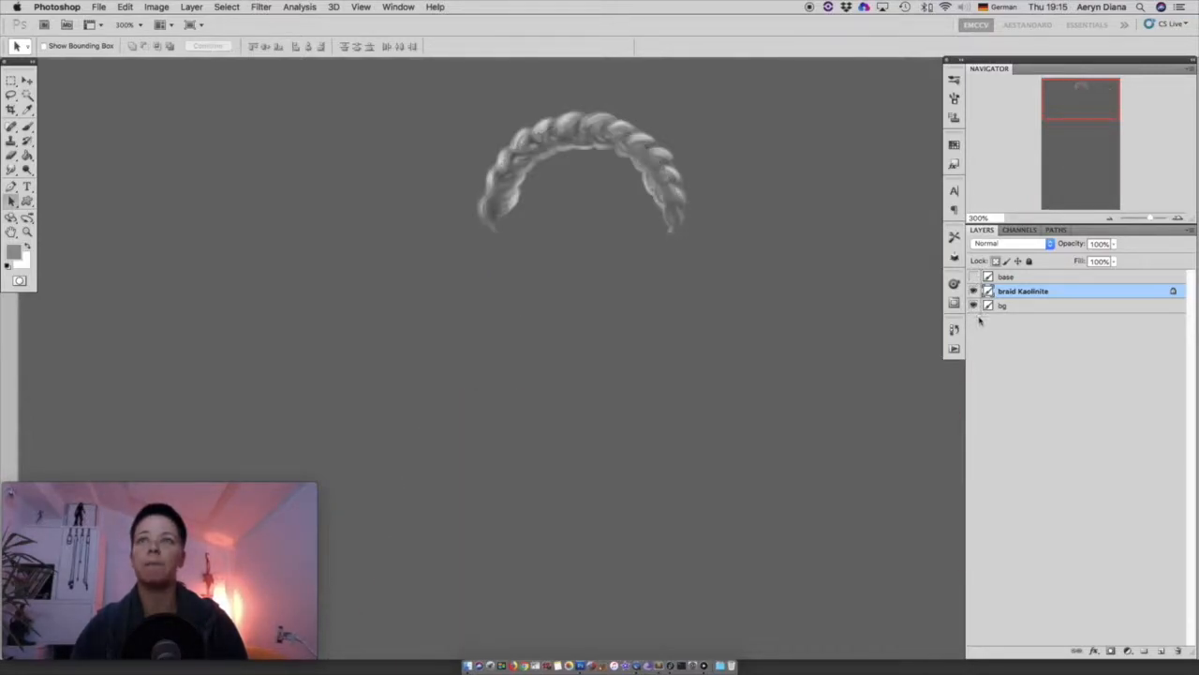
left_click(975, 307)
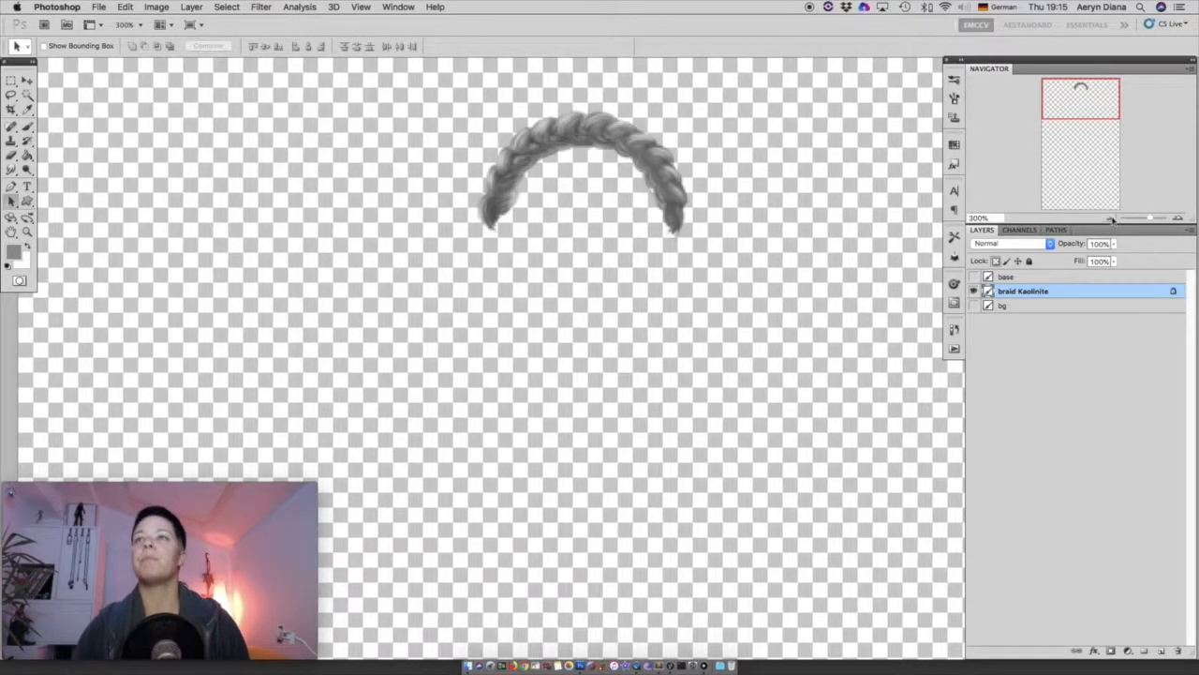
Select the whole canvas and subtract the transparent area with the Magic Wand to leave only the braid selected.
left_click(1109, 219)
left_click(1110, 218)
left_click(1109, 218)
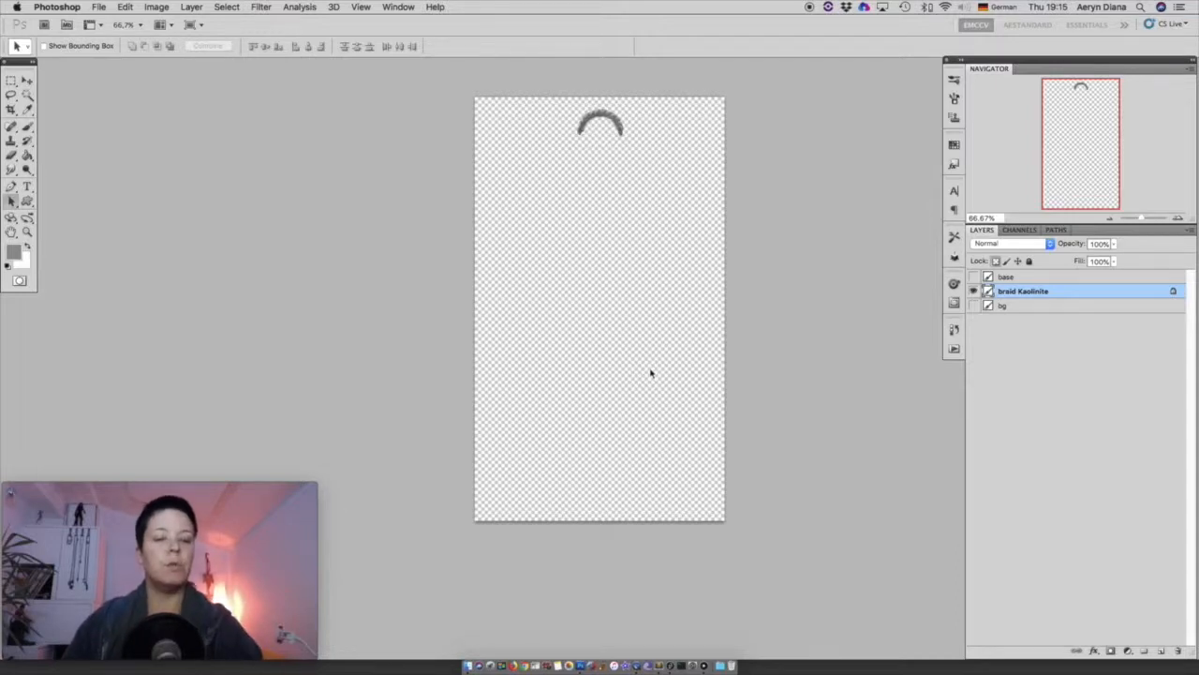
key("super+a")
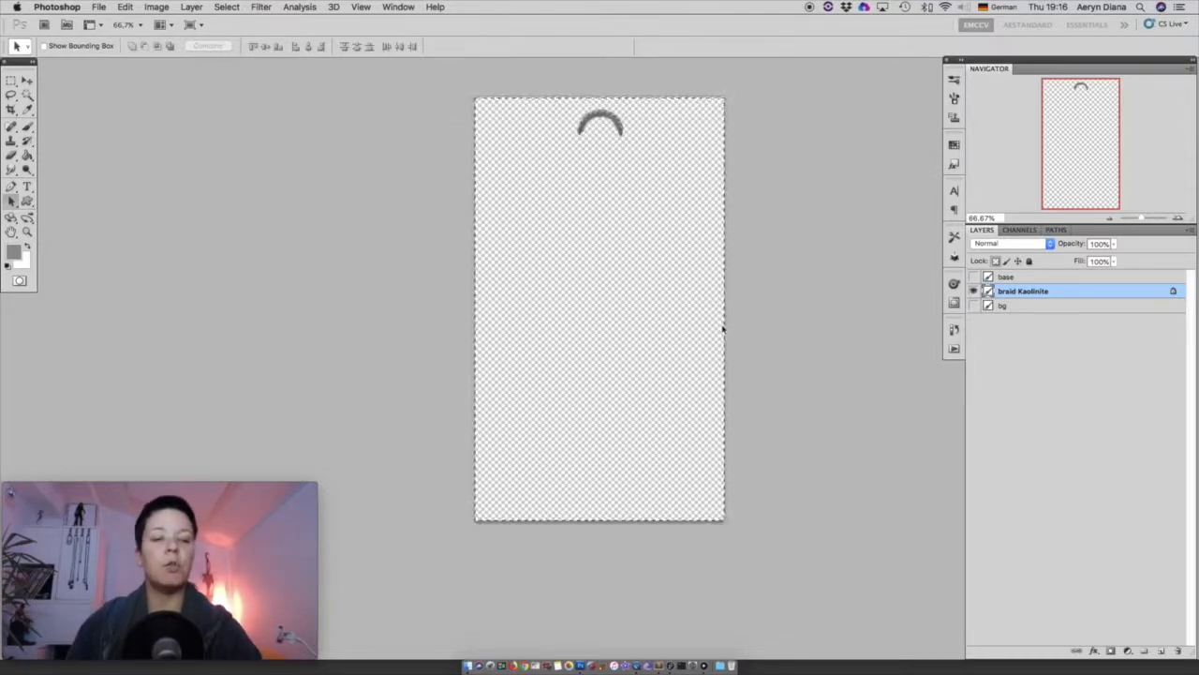
key("w")
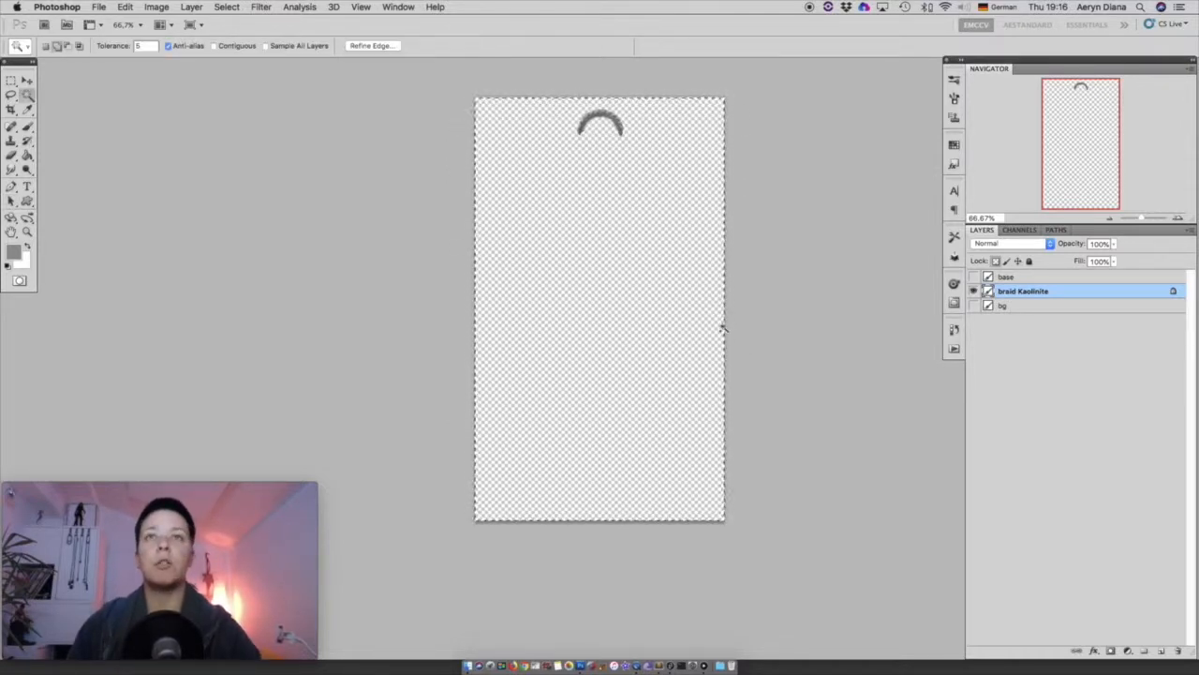
left_click(70, 47)
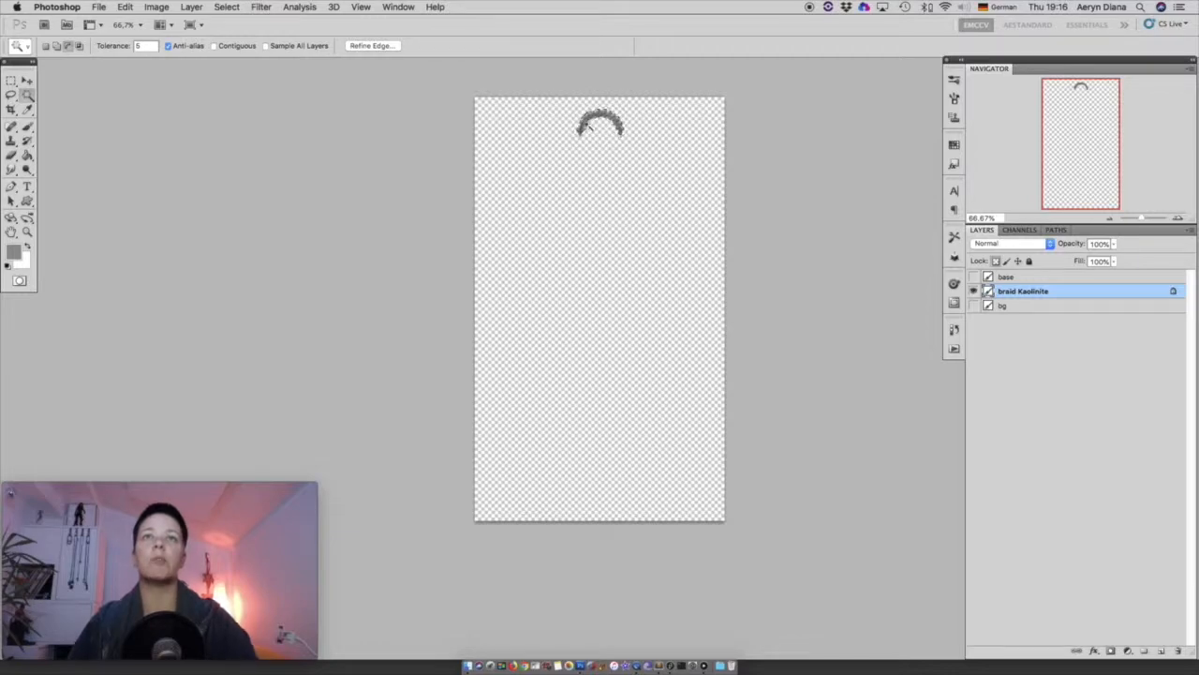
Try cropping the image to the braid selection and undo the crop.
left_click(1176, 218)
left_click(1177, 218)
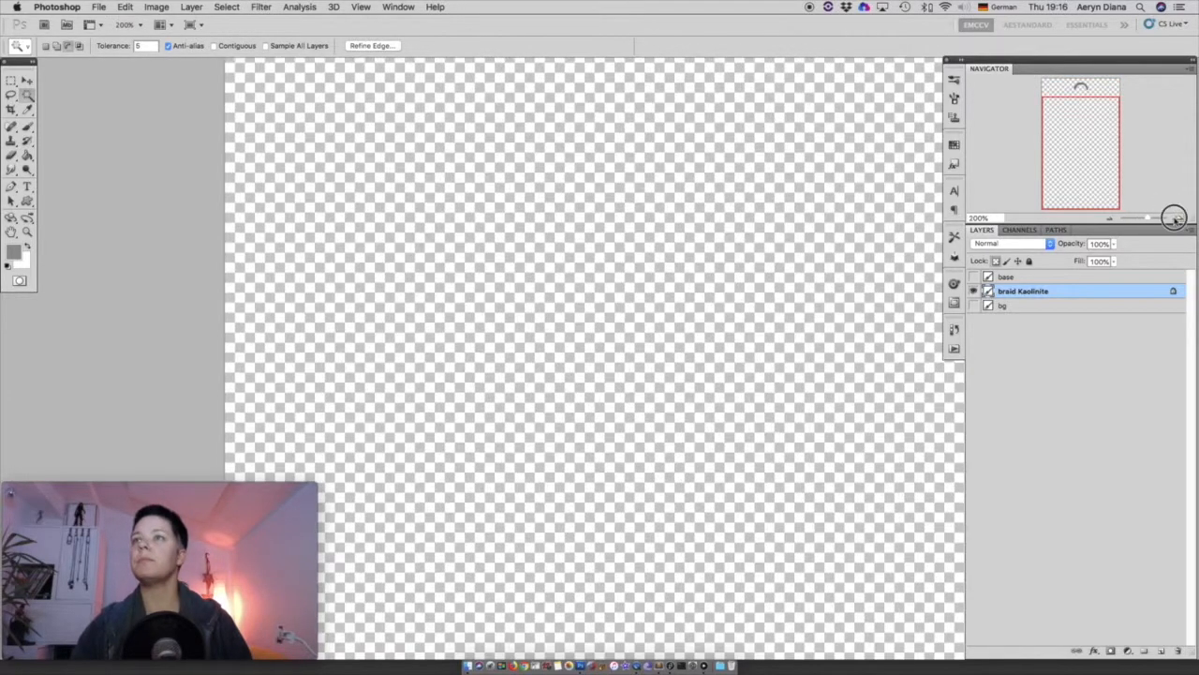
left_click(1177, 218)
left_click_drag(1081, 90, 1078, 86)
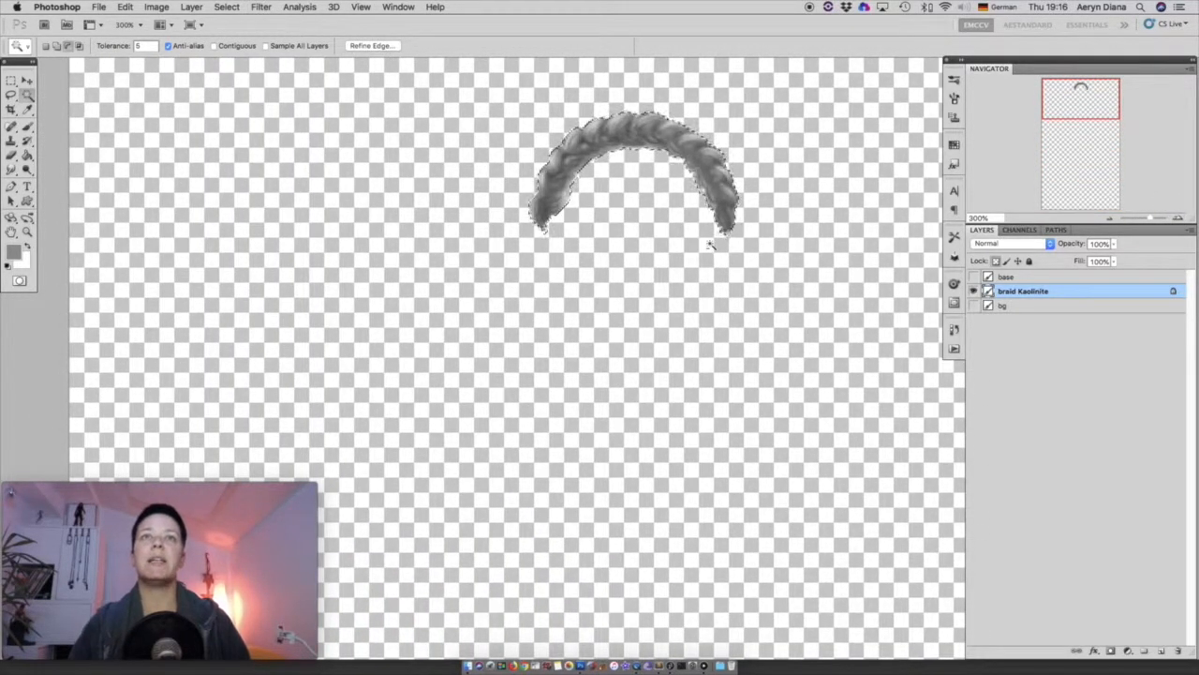
left_click(1110, 219)
left_click(1111, 218)
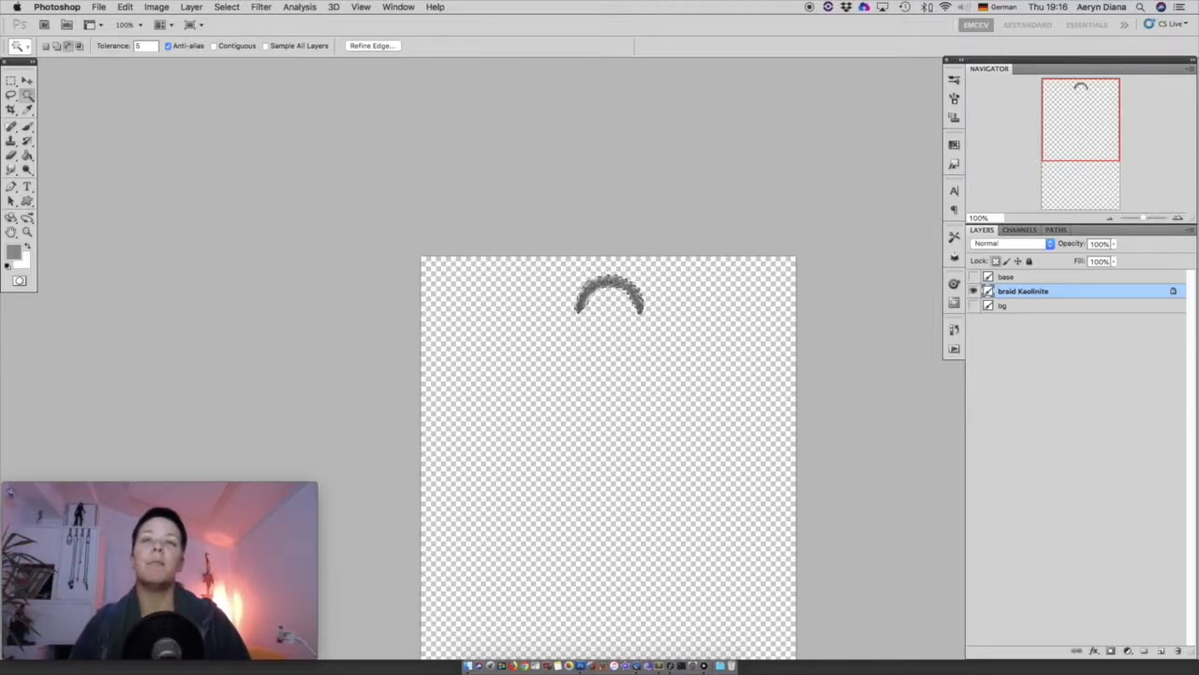
left_click(157, 7)
left_click(177, 155)
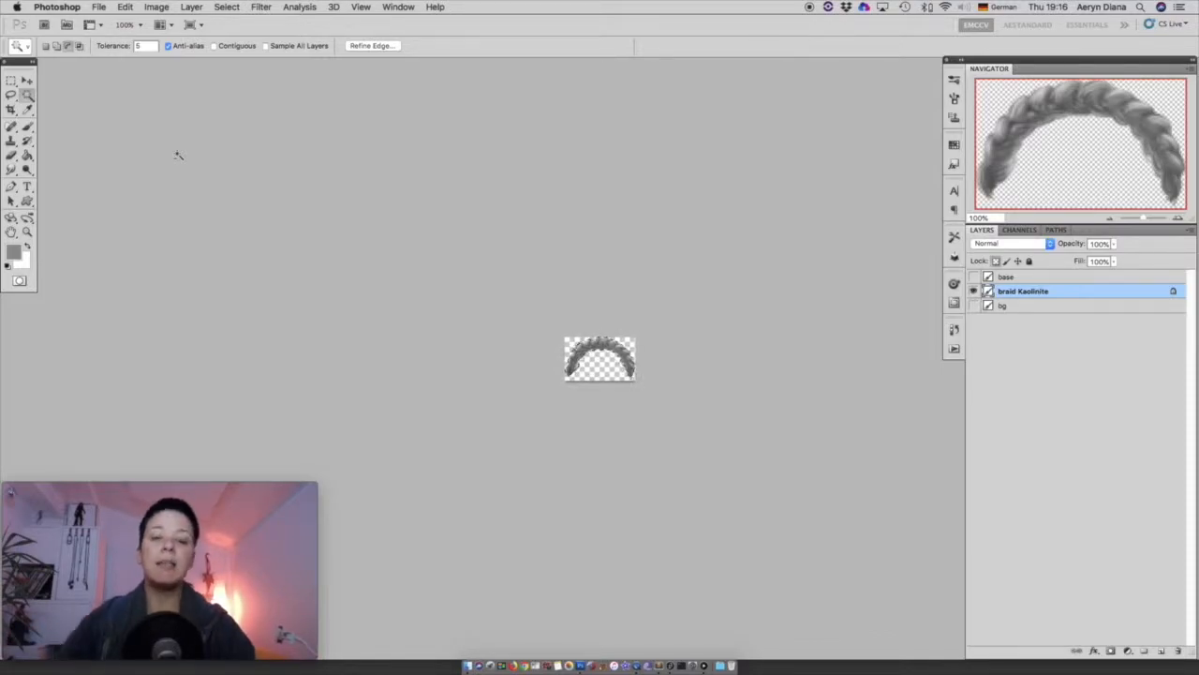
key("super+z")
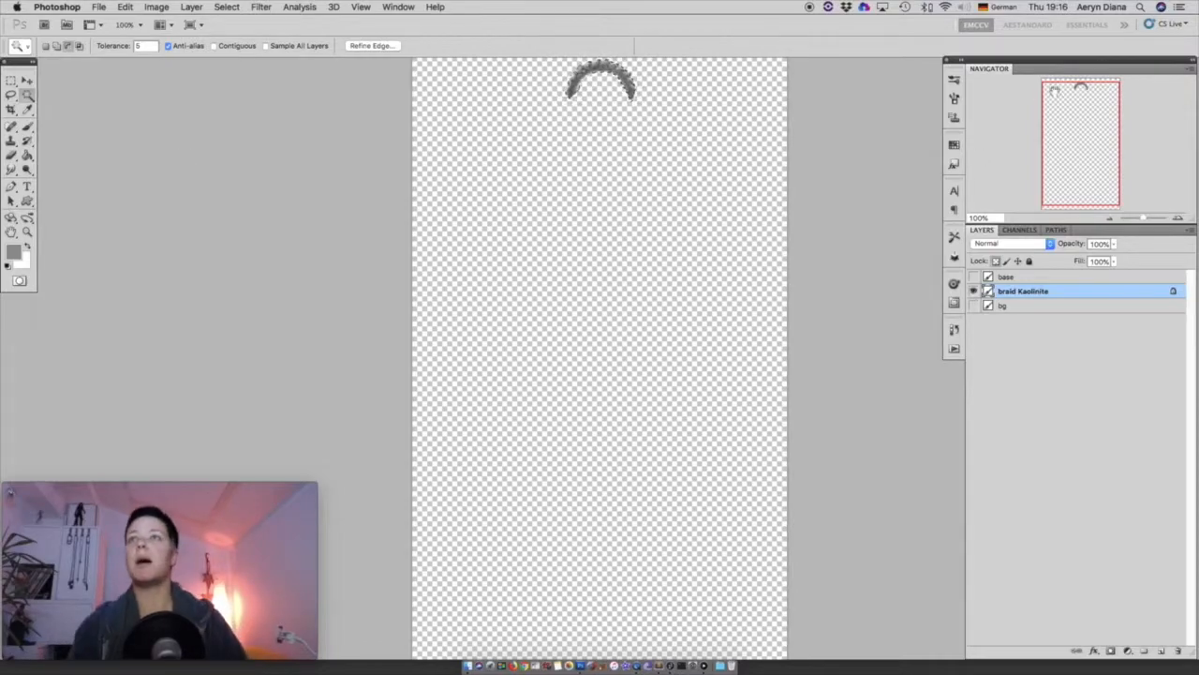
Add a small rectangular marquee covering the canvas's upper-left corner to the existing braid selection.
left_click(1177, 217)
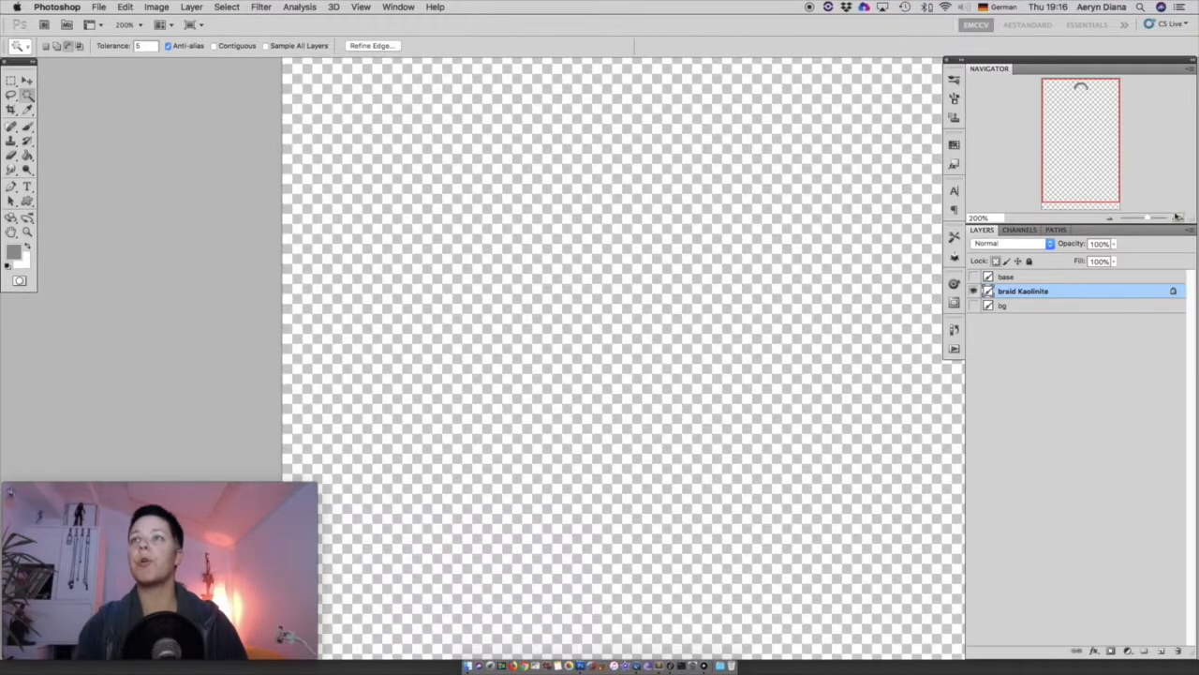
left_click_drag(1071, 112, 1050, 75)
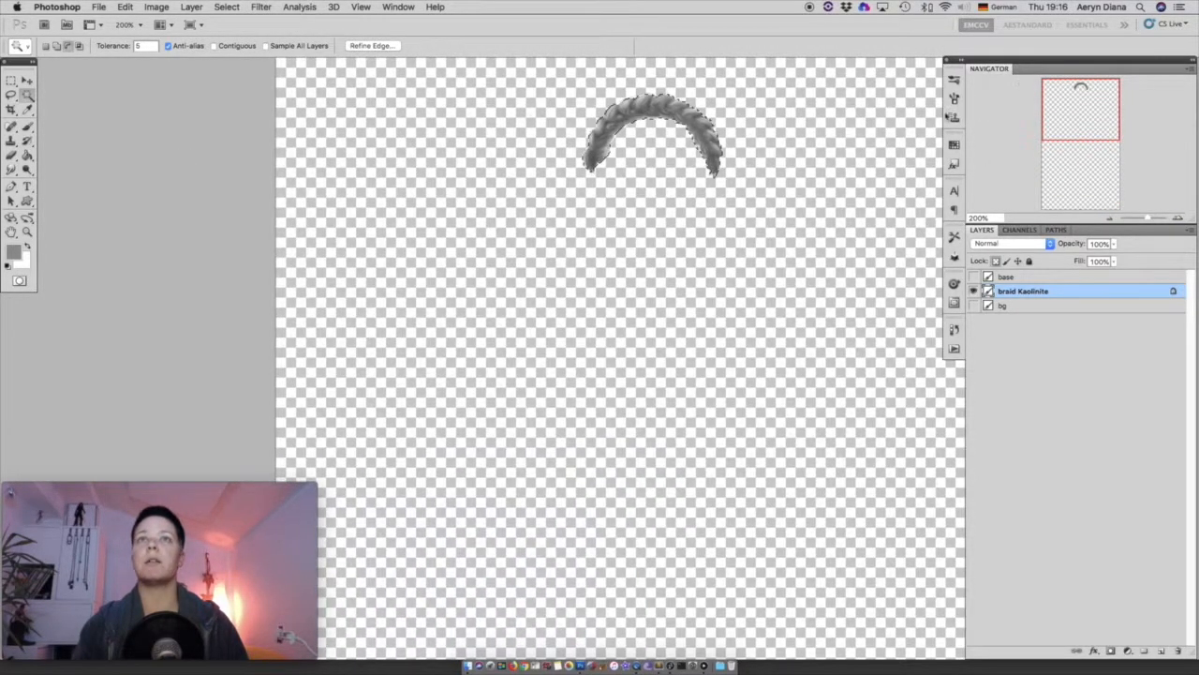
scroll(755, 189, "up", 5)
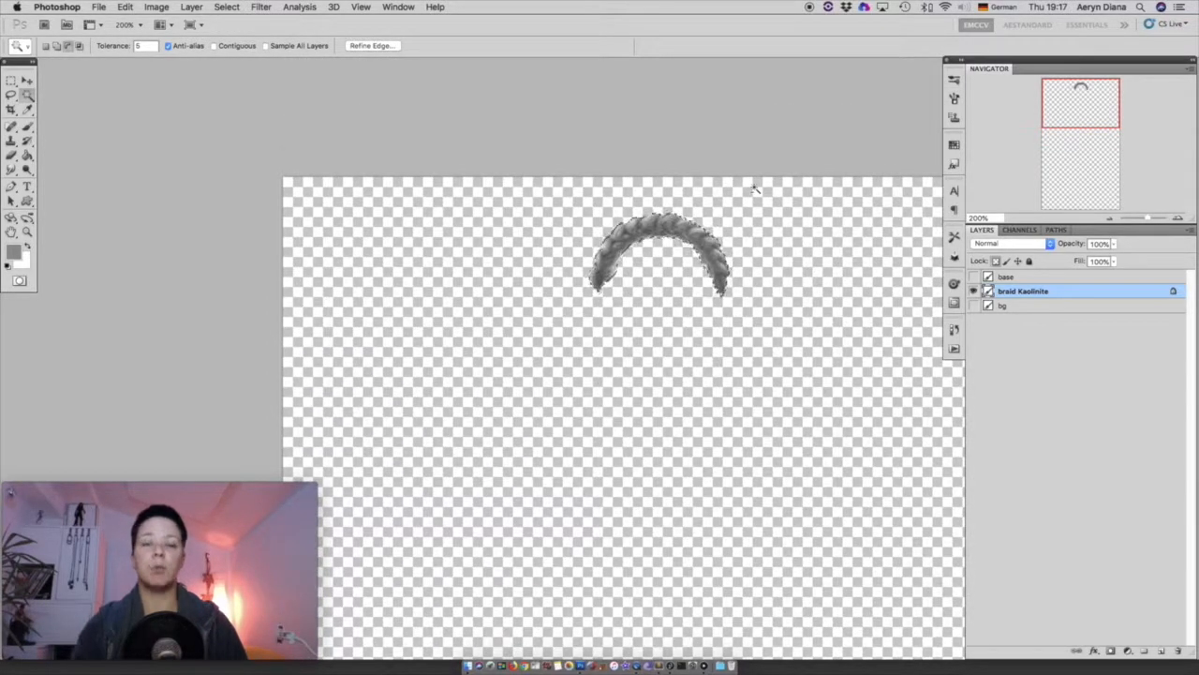
key("m")
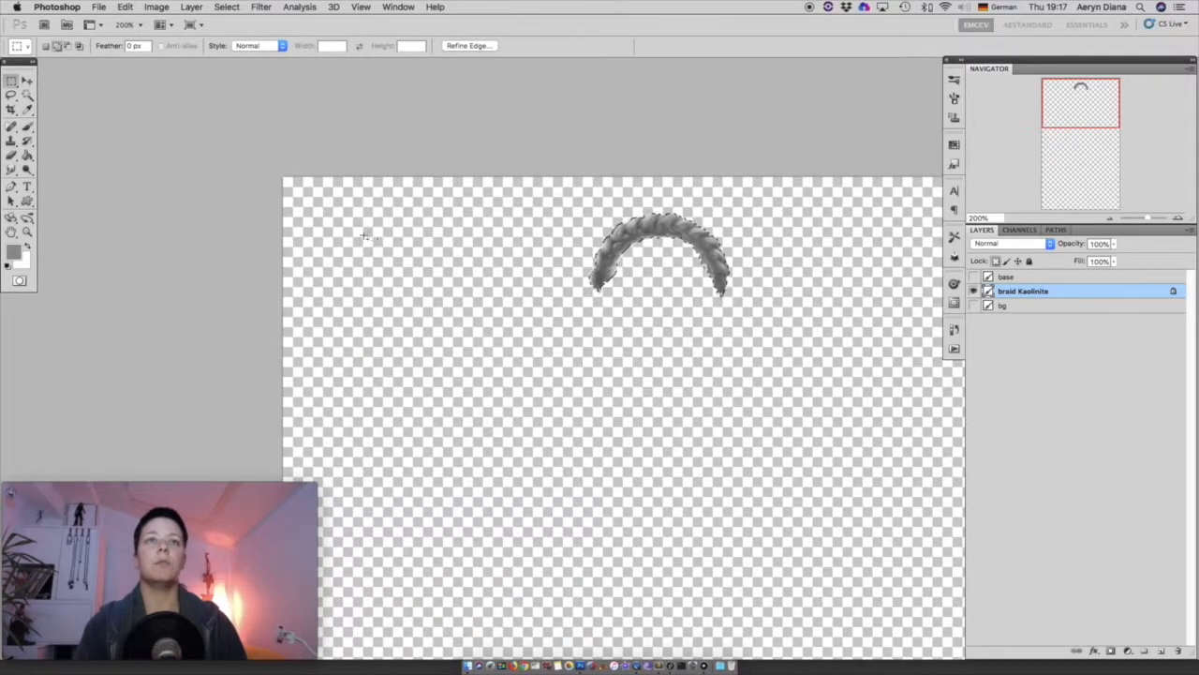
left_click_drag(330, 214, 271, 161)
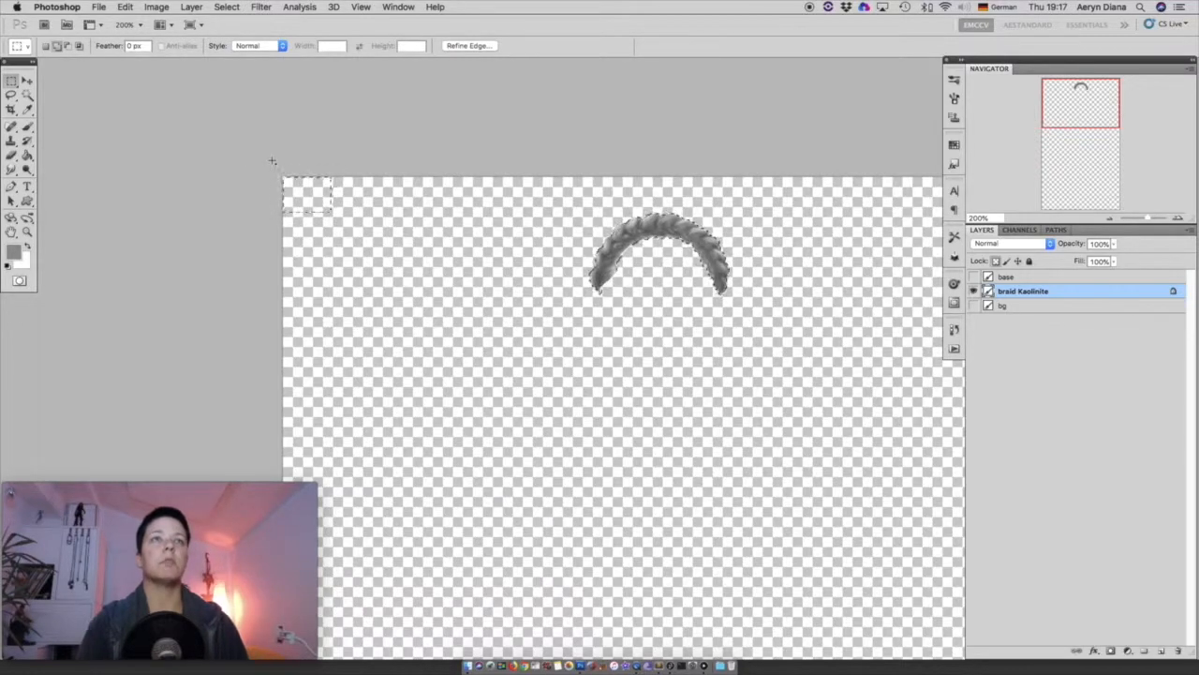
Crop the image to the combined corner and braid selection and deselect everything.
left_click(150, 7)
left_click(177, 153)
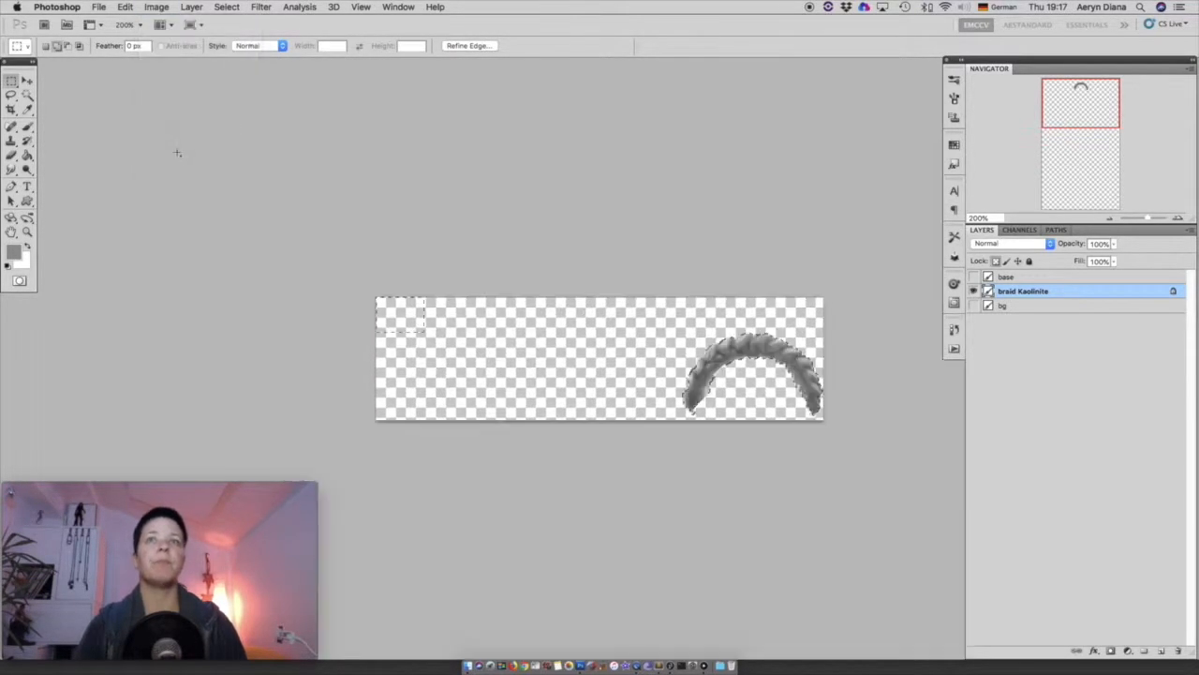
key("super+d")
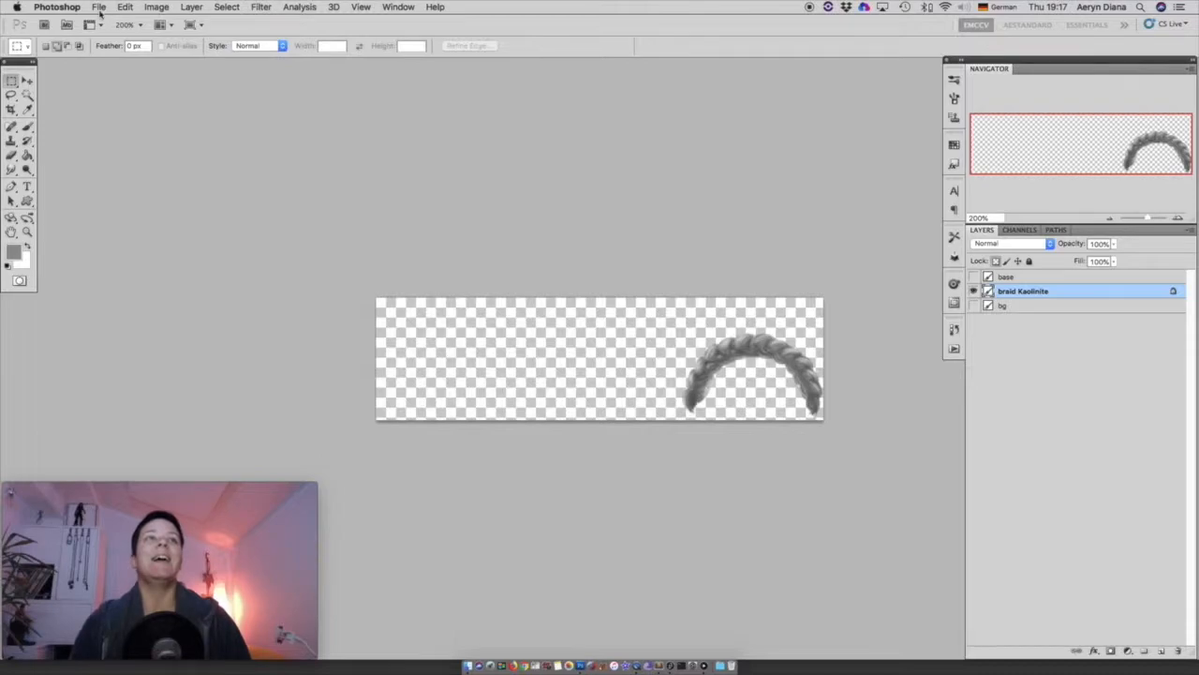
Start exporting the cropped braid for the web as a PNG-24 with transparency.
left_click(101, 9)
left_click(121, 224)
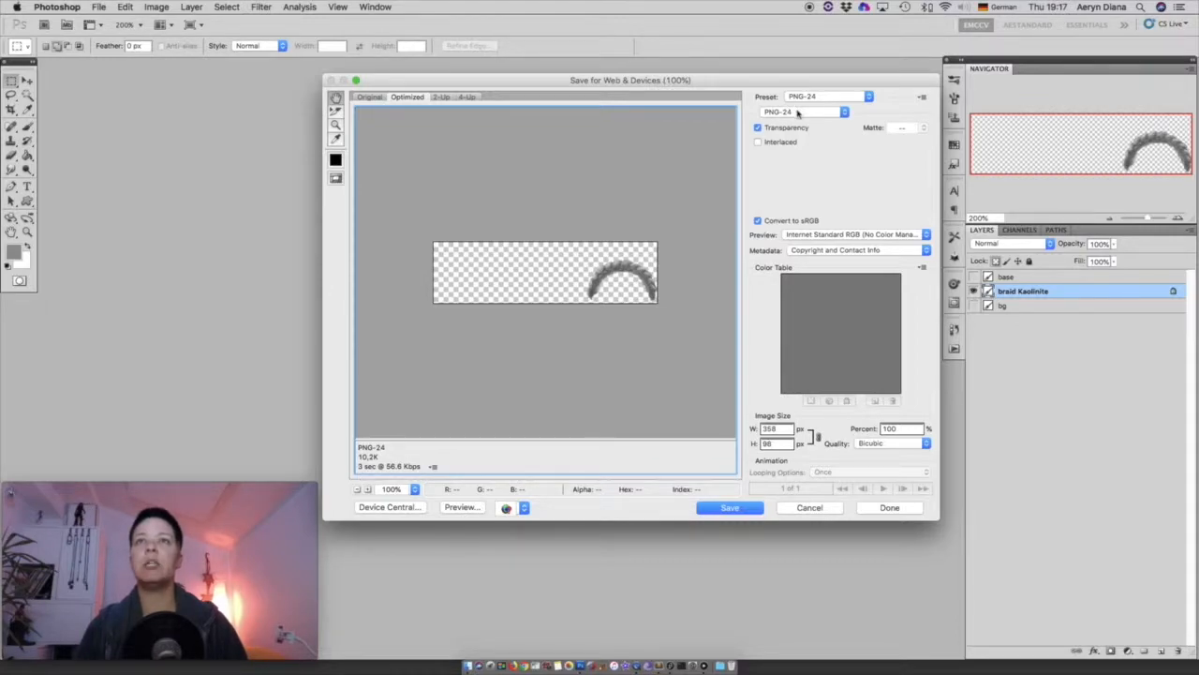
left_click(736, 509)
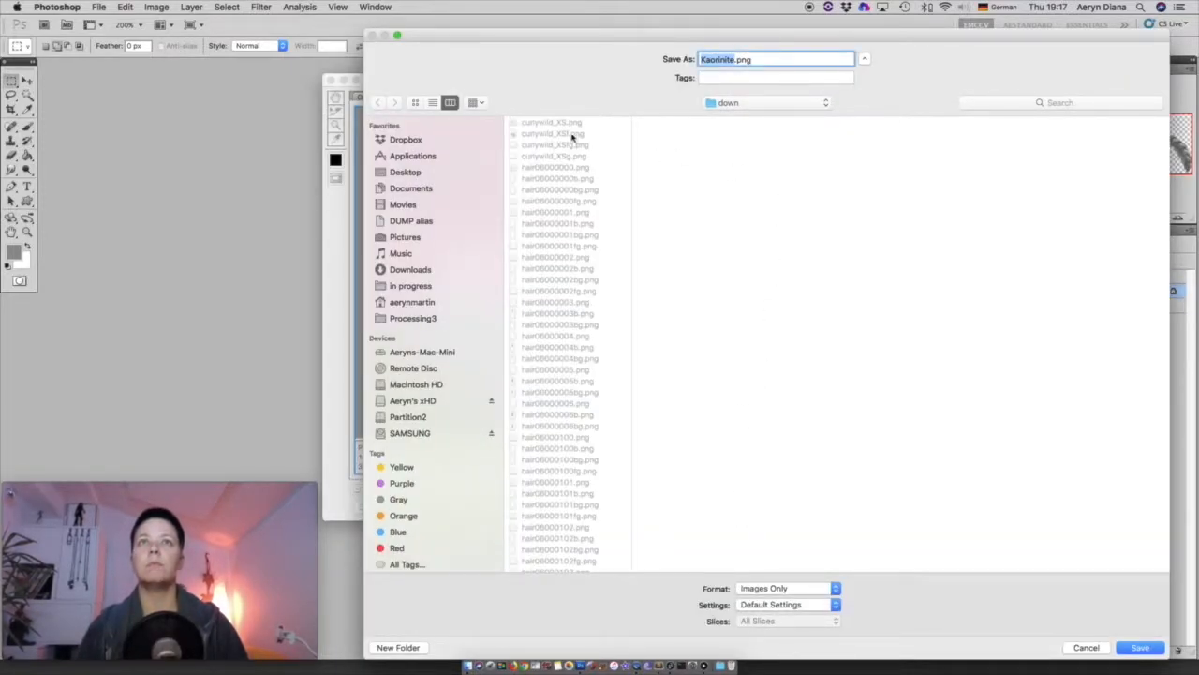
Pick braid_kaorinite.png in EMCCV_Prototype/modules/SailorXv3/data/hair as the export target and cancel the export.
left_click(418, 315)
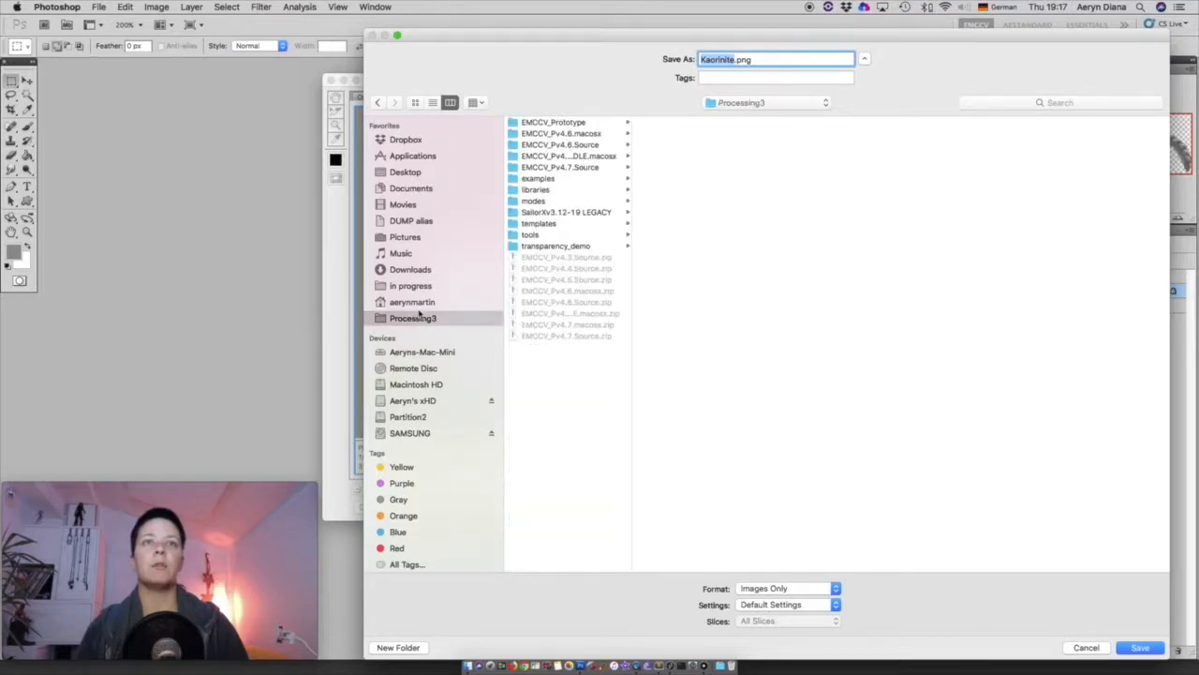
left_click(566, 123)
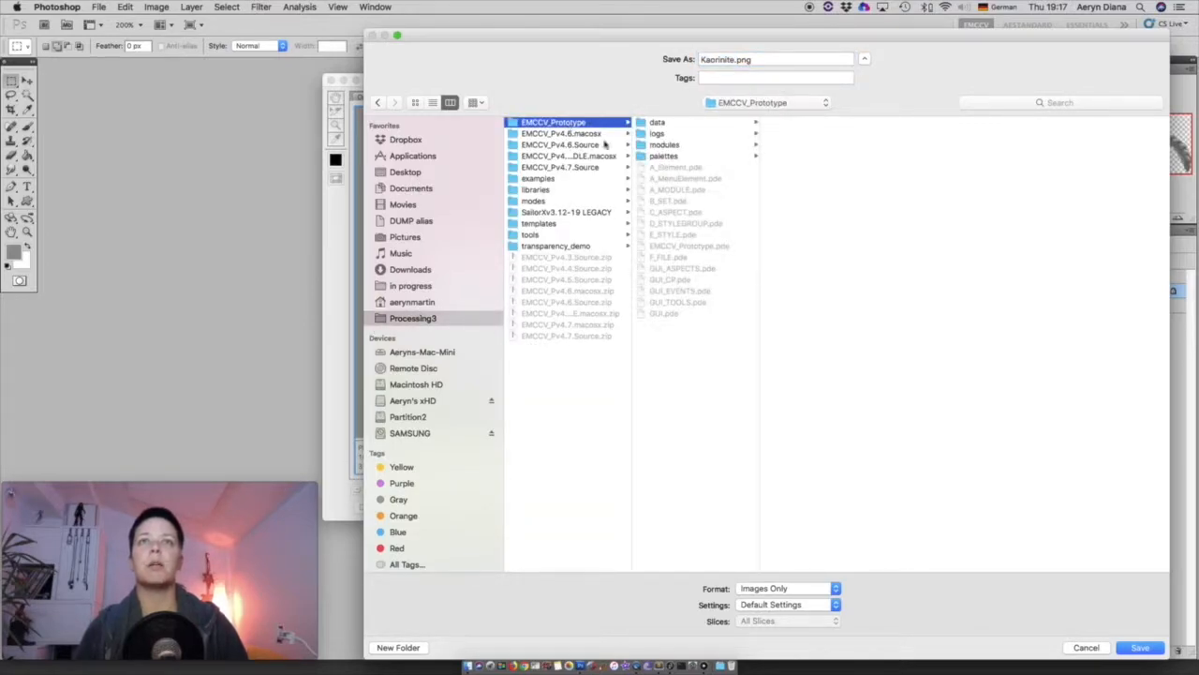
left_click(664, 146)
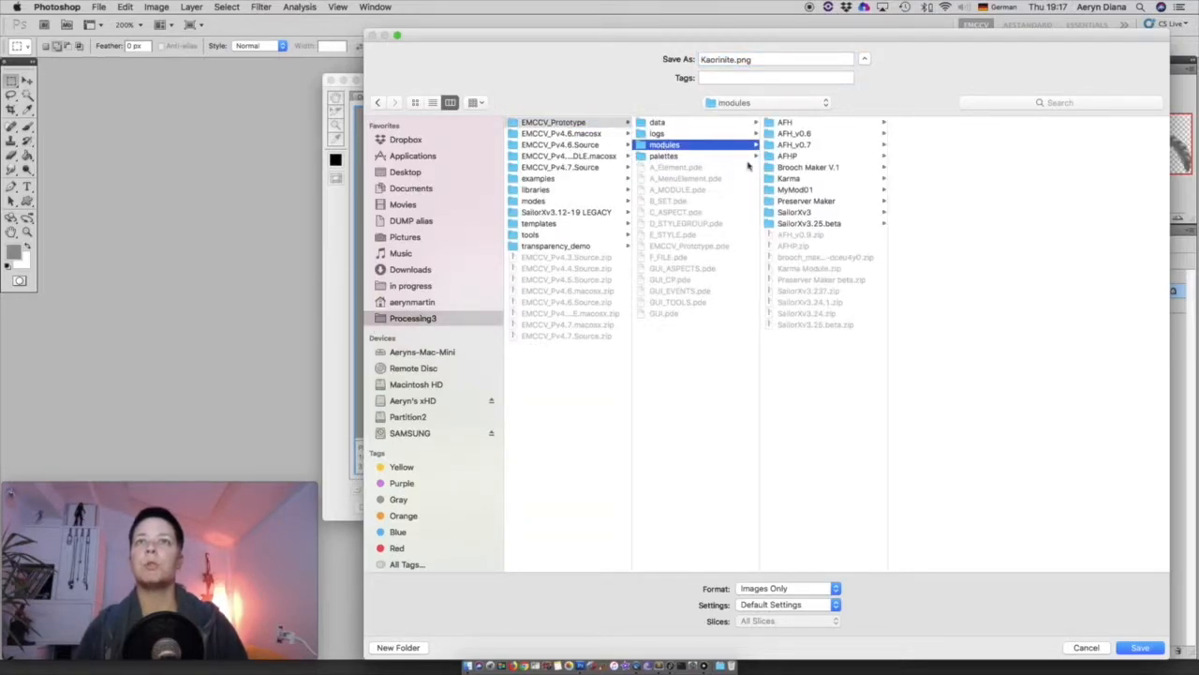
left_click(805, 213)
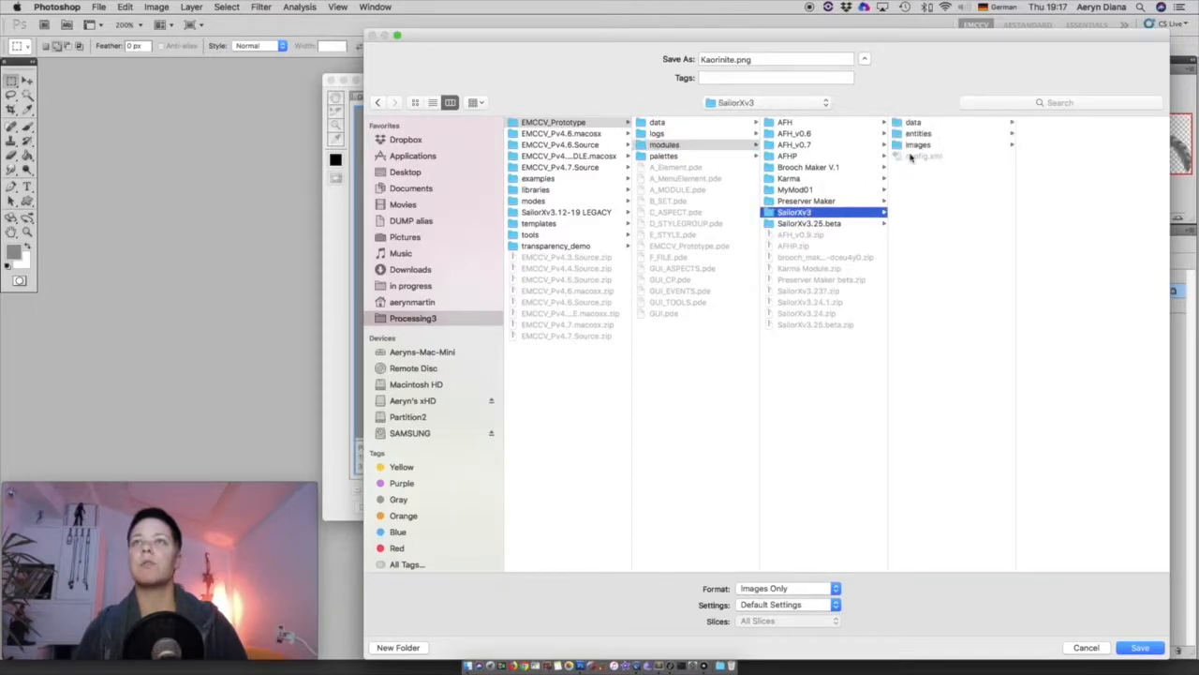
left_click(916, 123)
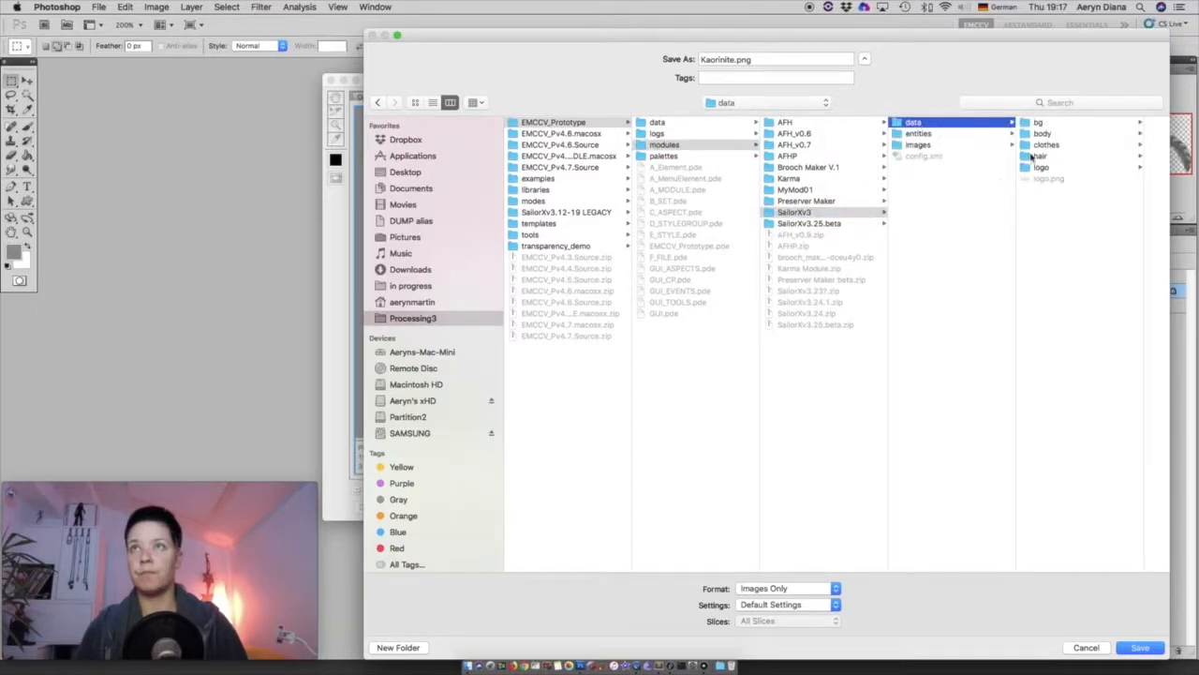
left_click(1041, 156)
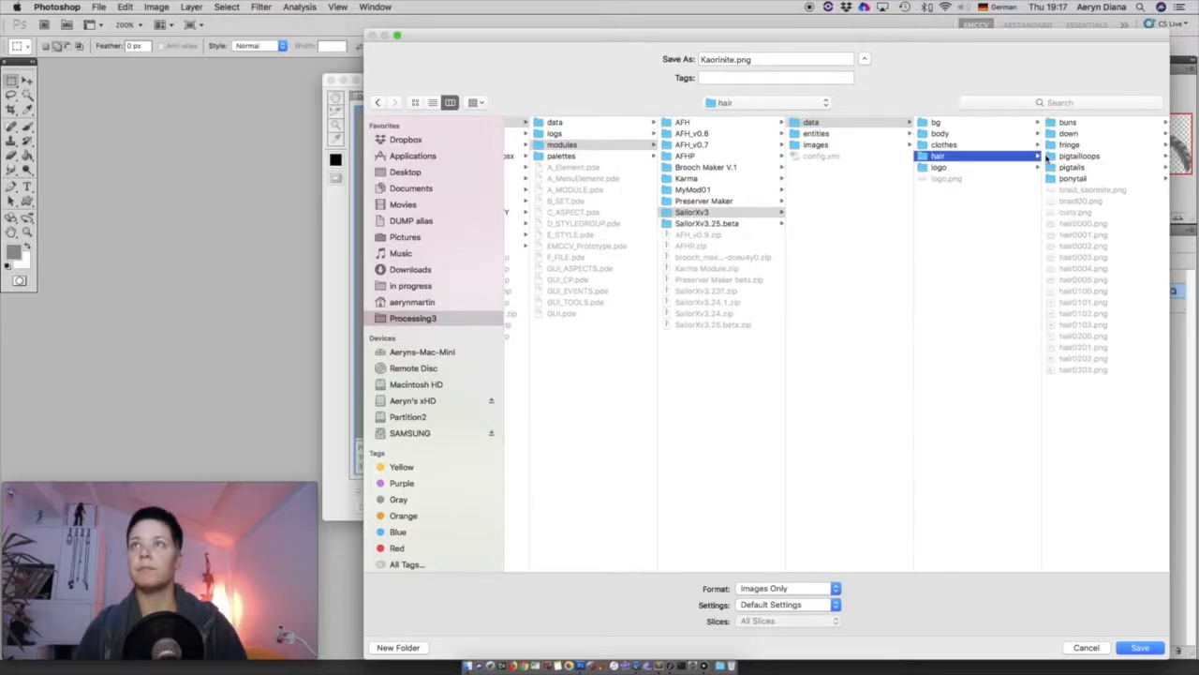
left_click(1082, 190)
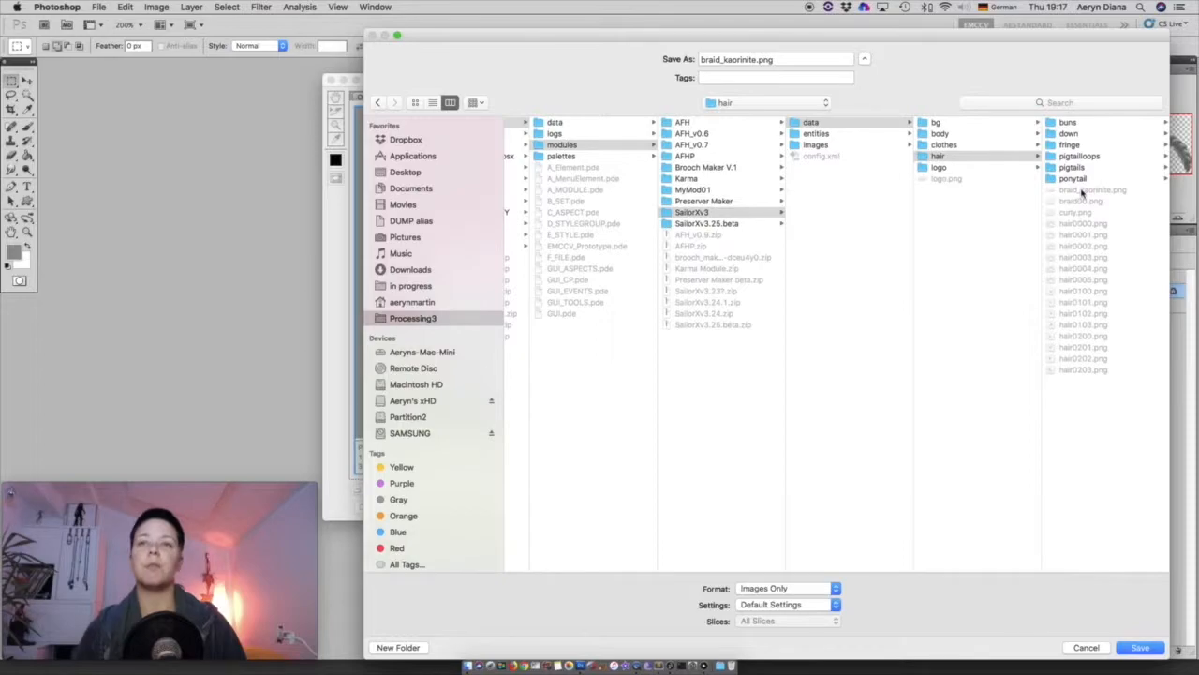
left_click(1085, 648)
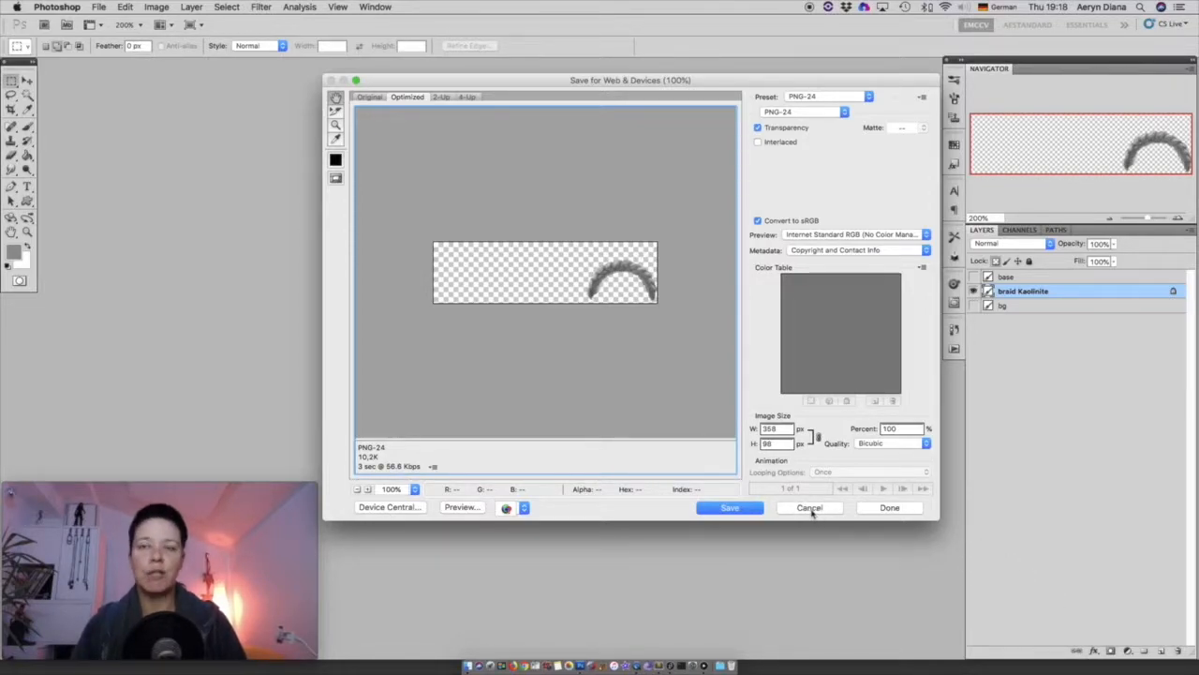
left_click(812, 509)
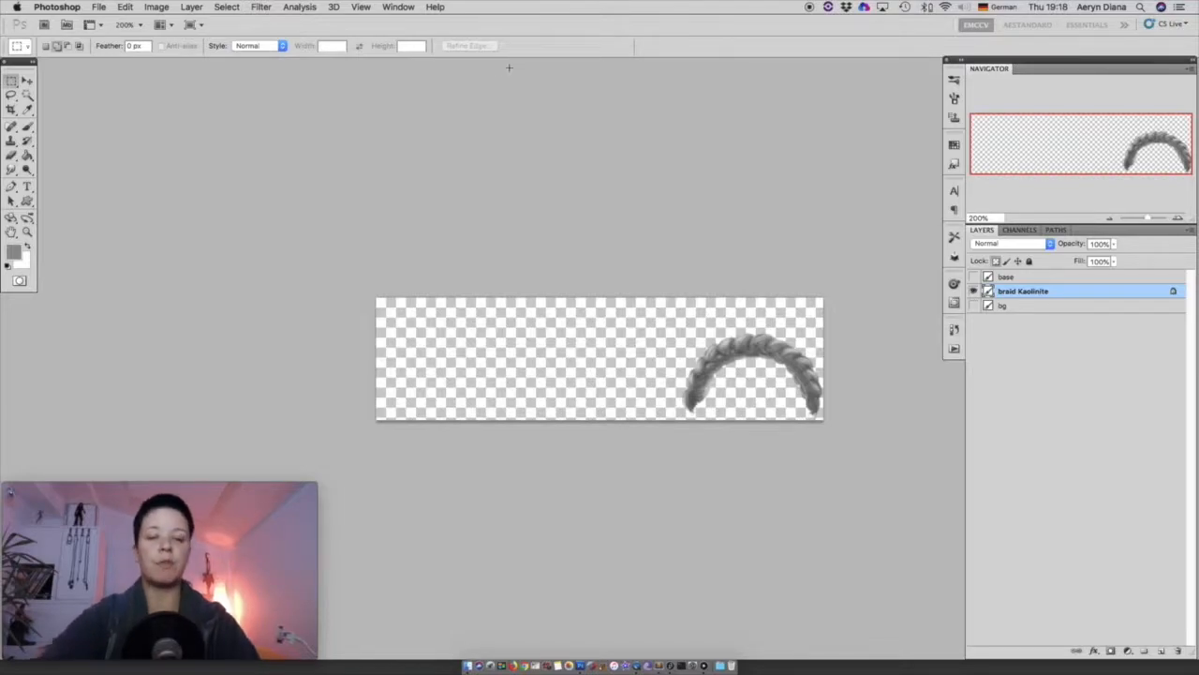
Switch to EMCCV_Prototype, collapse the top hair styles and enable the forehead braid on the character.
key("super+Tab")
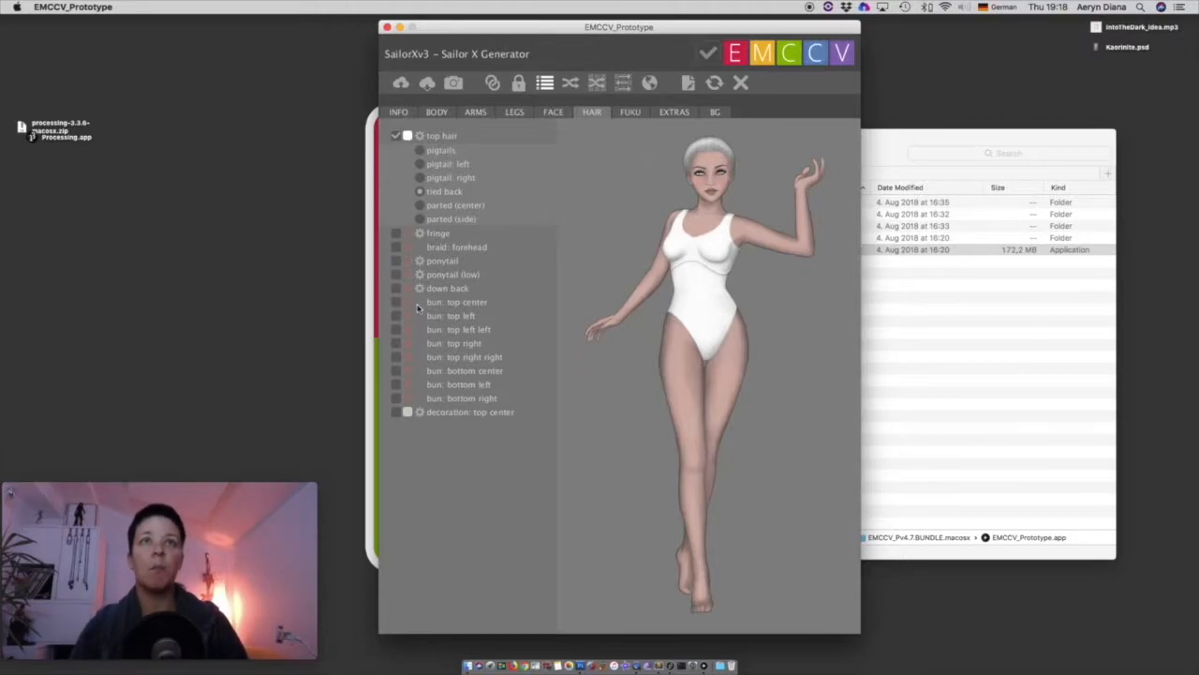
left_click(418, 137)
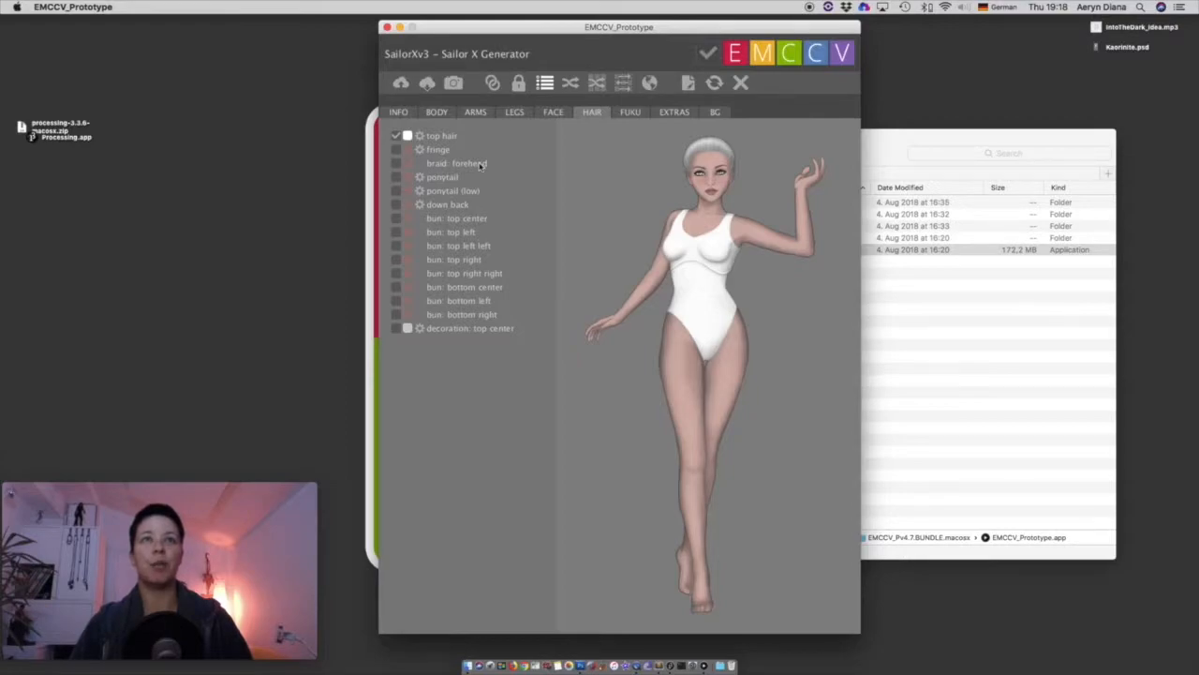
left_click(396, 165)
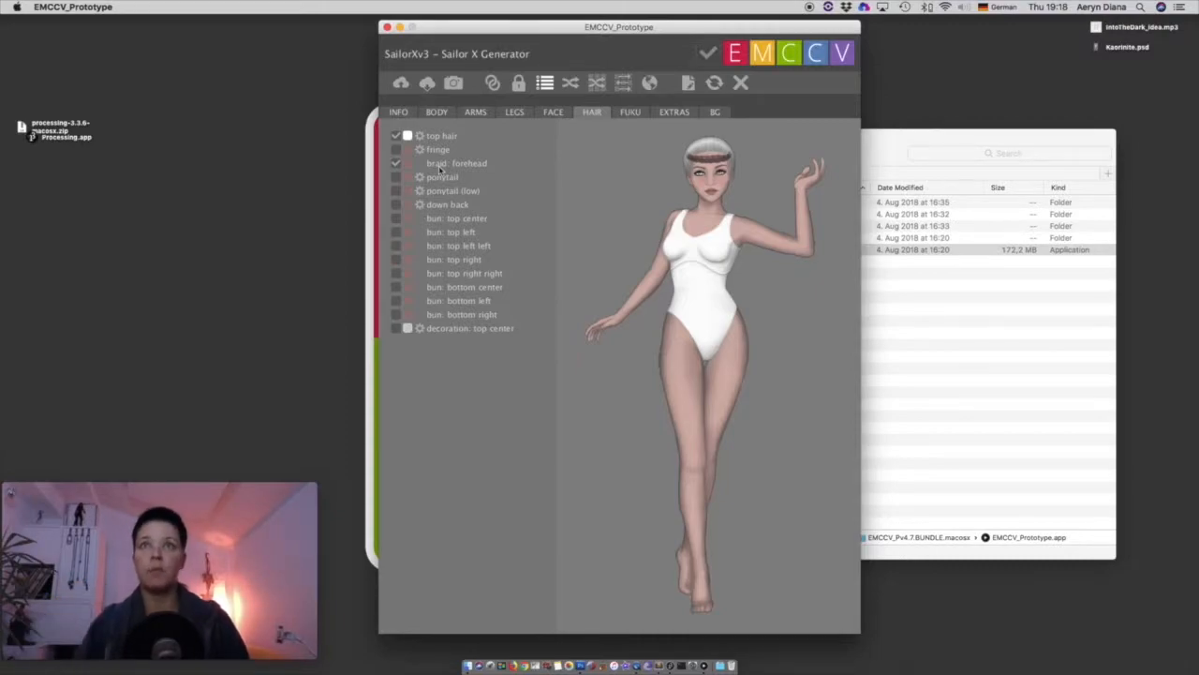
Switch to Finder and open the SailorXv3 folder inside the EMCCV_Pv4.7.BUNDLE.macosx modules folder.
left_click(895, 143)
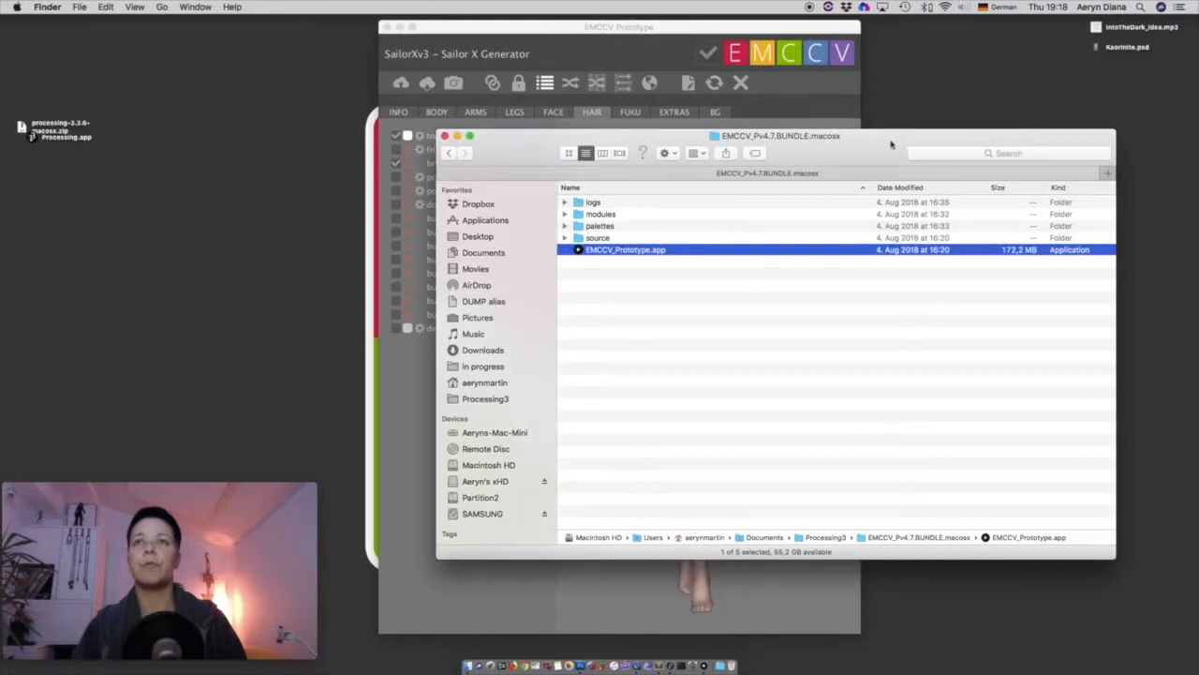
double_click(600, 214)
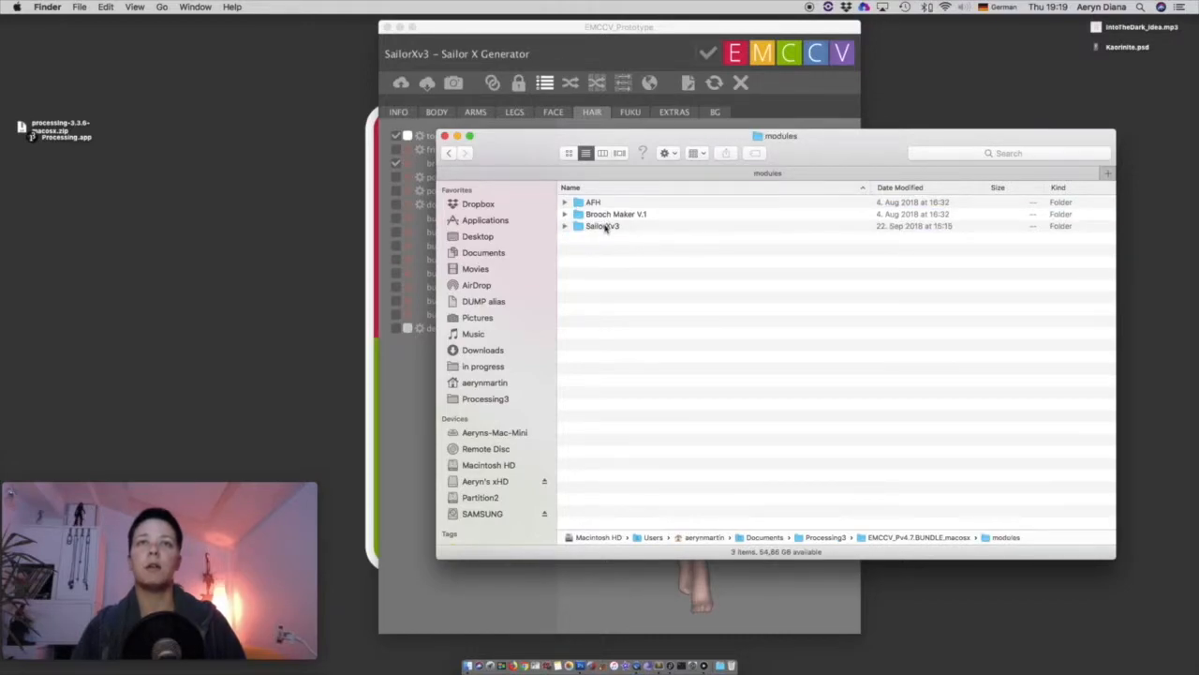
double_click(604, 227)
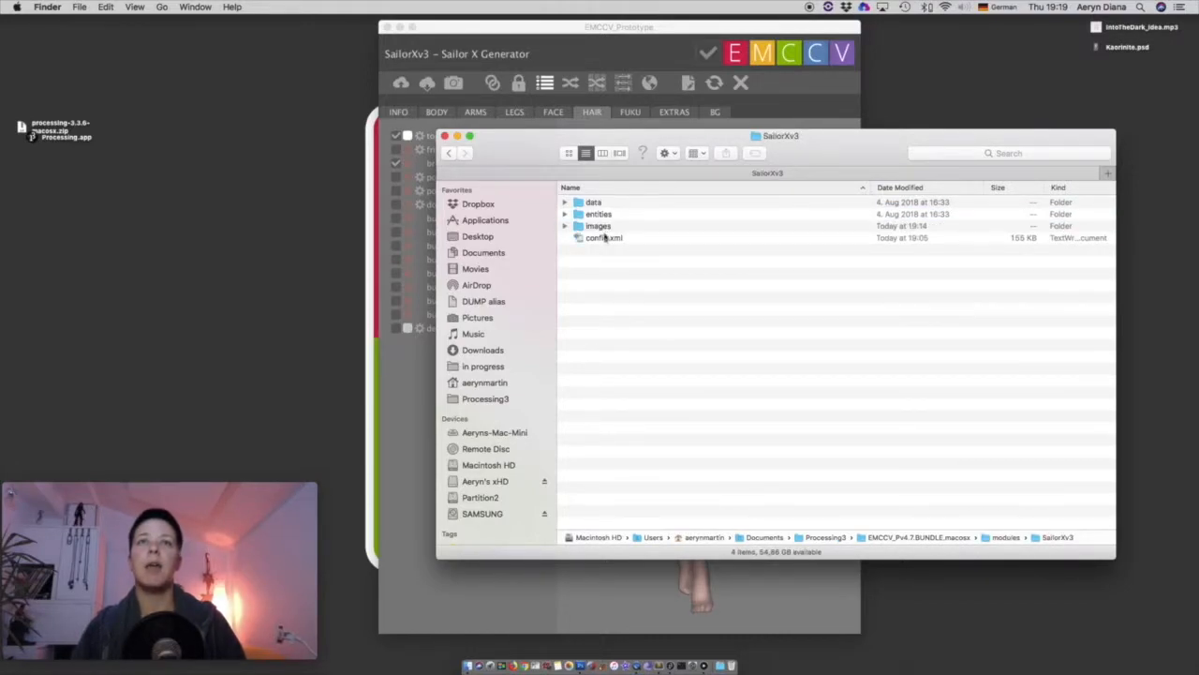
Open the SailorXv3 config.xml in Sublime Text 2 and skim its module header and body set definitions.
left_click(605, 239)
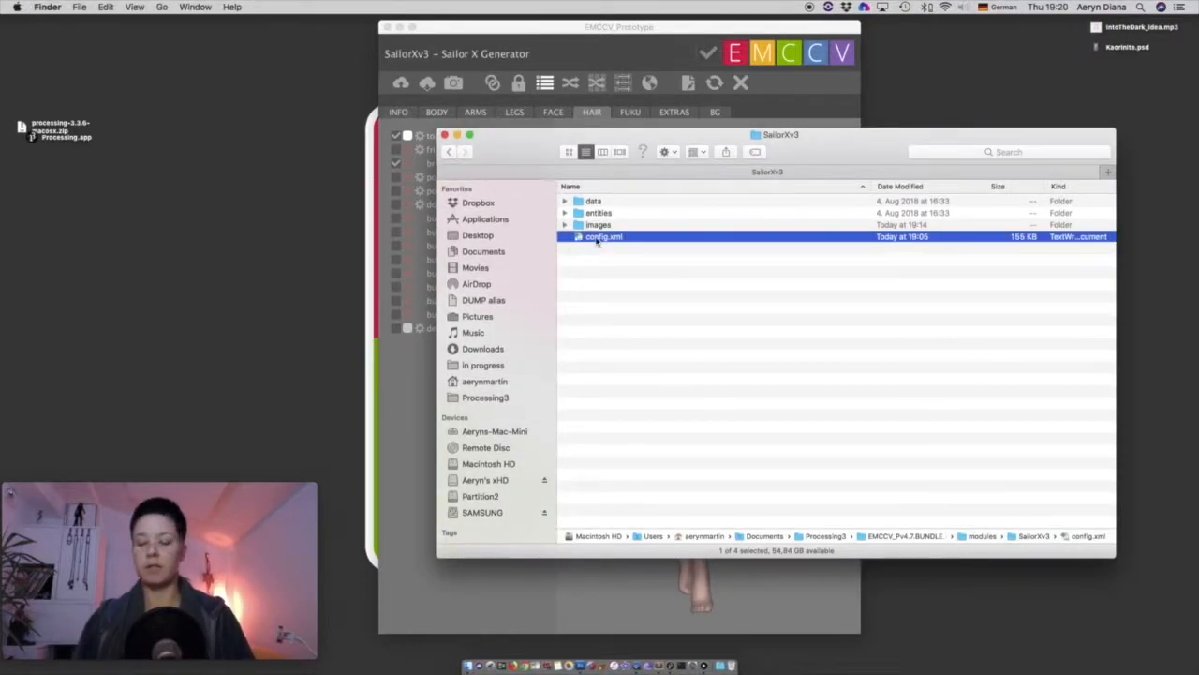
double_click(611, 240)
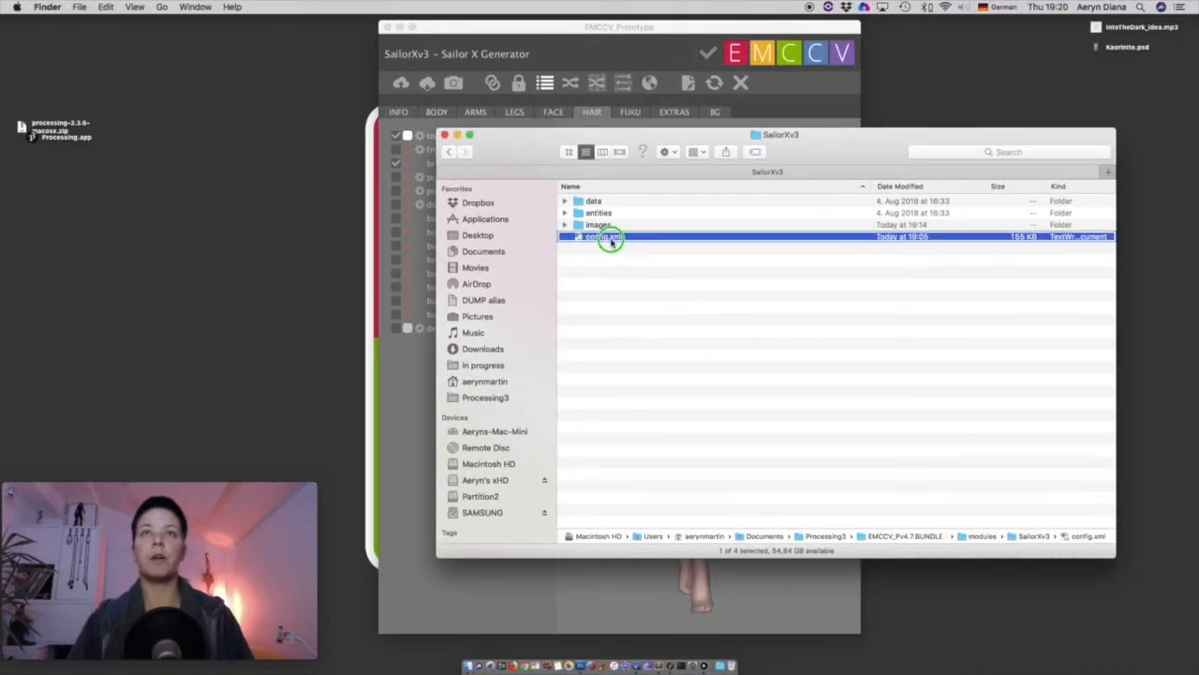
right_click(611, 239)
mouse_move(719, 255)
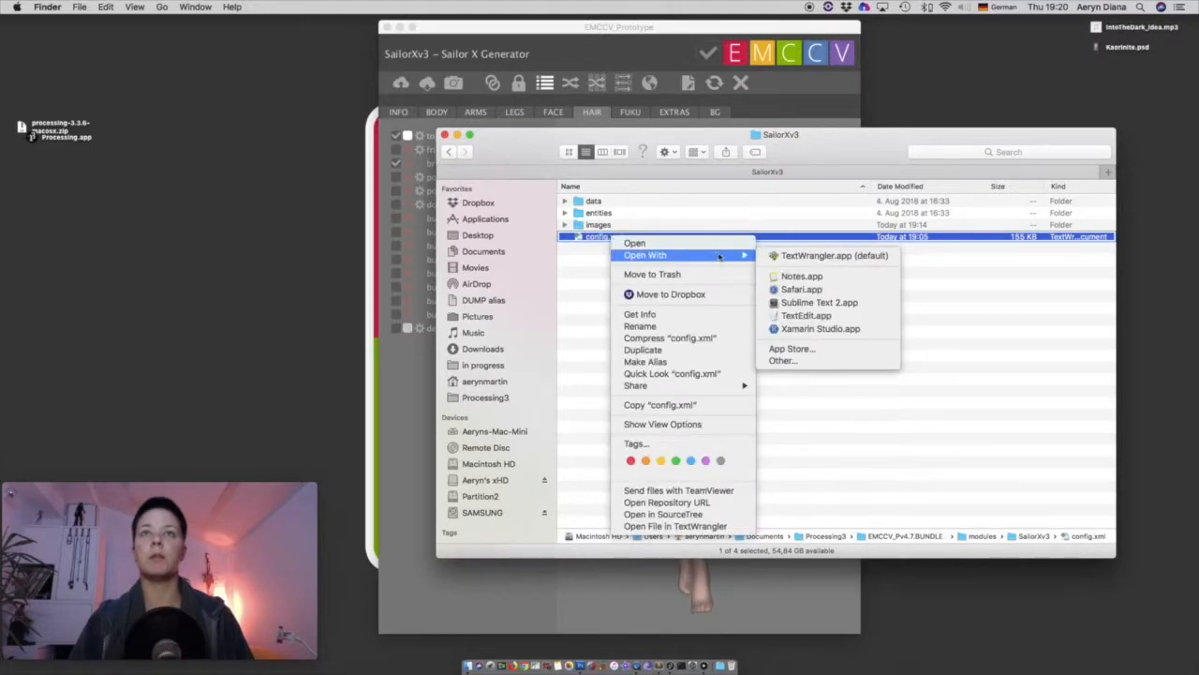
left_click(844, 305)
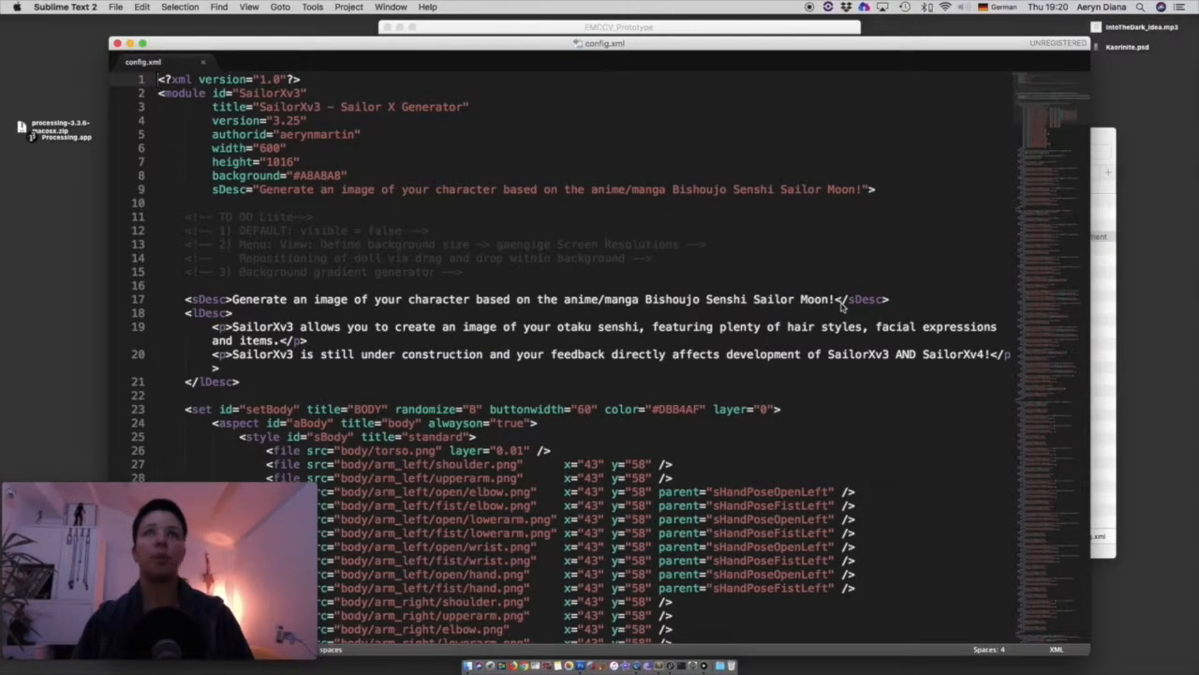
left_click_drag(888, 30, 898, 27)
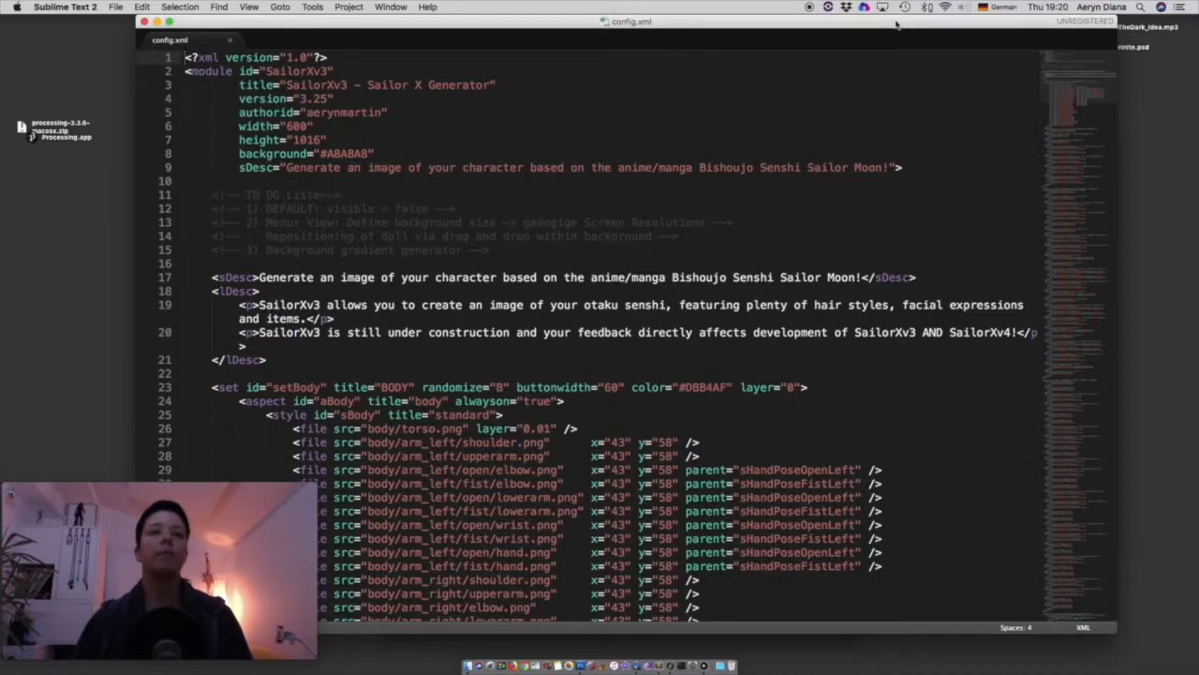
scroll(312, 269, "down", 5)
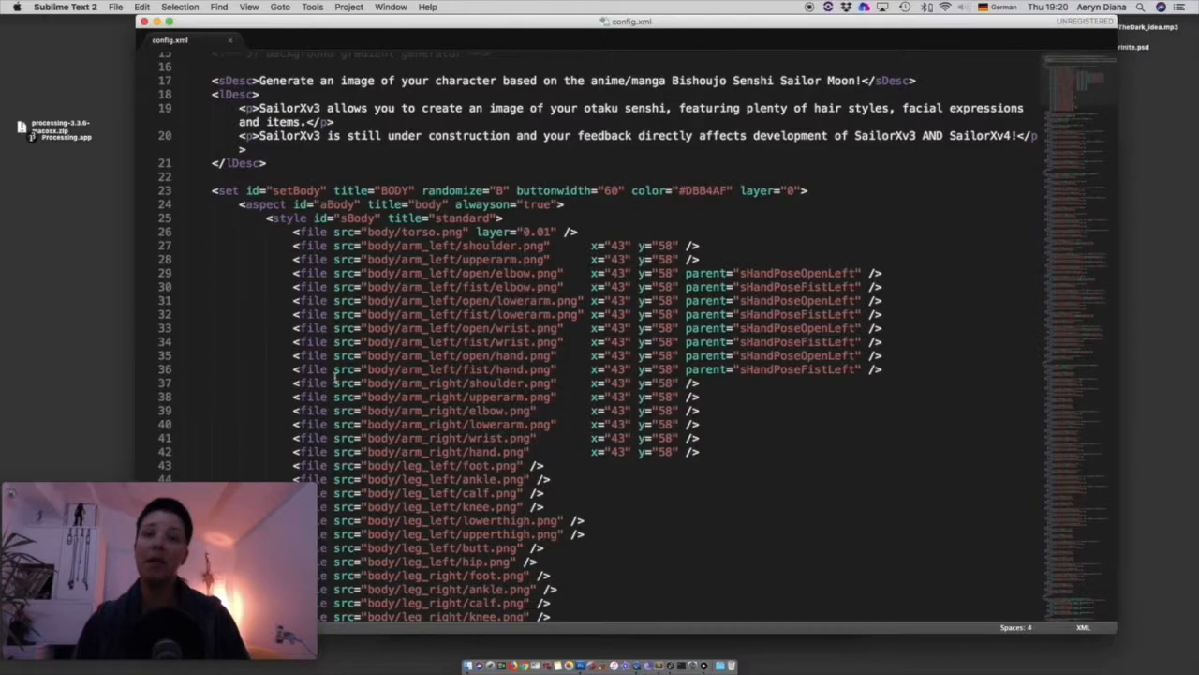
scroll(335, 378, "up", 5)
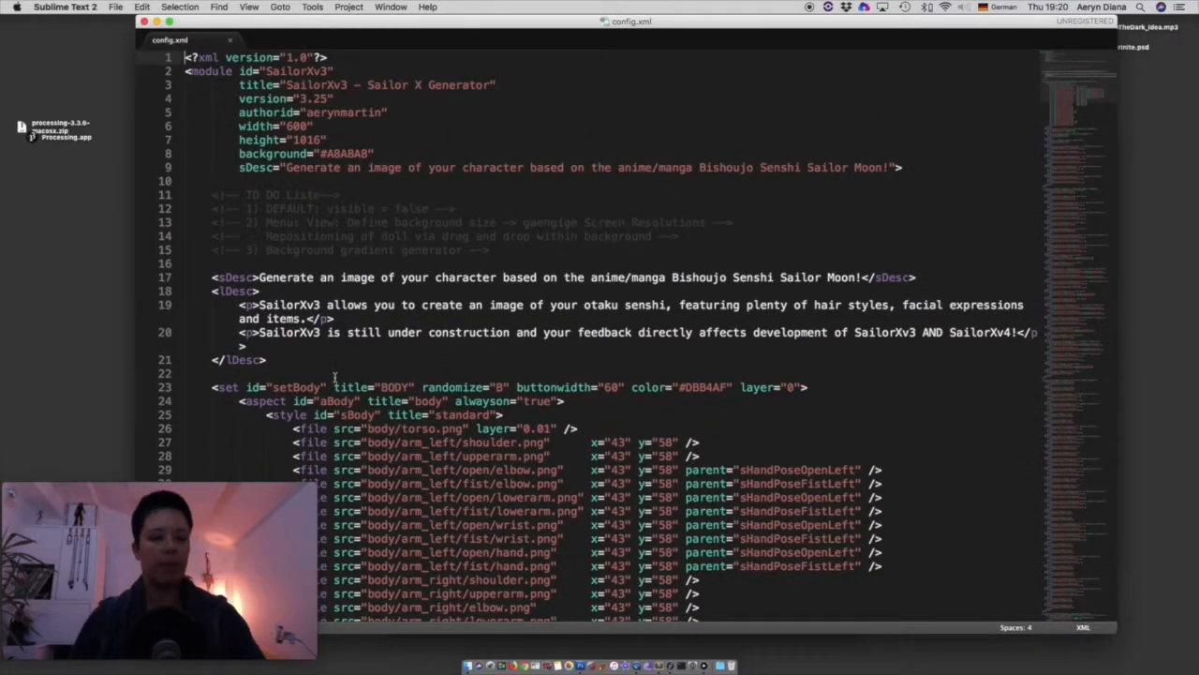
Create a new empty file with enlarged text and enter the opening tag <module>.
key("super+n")
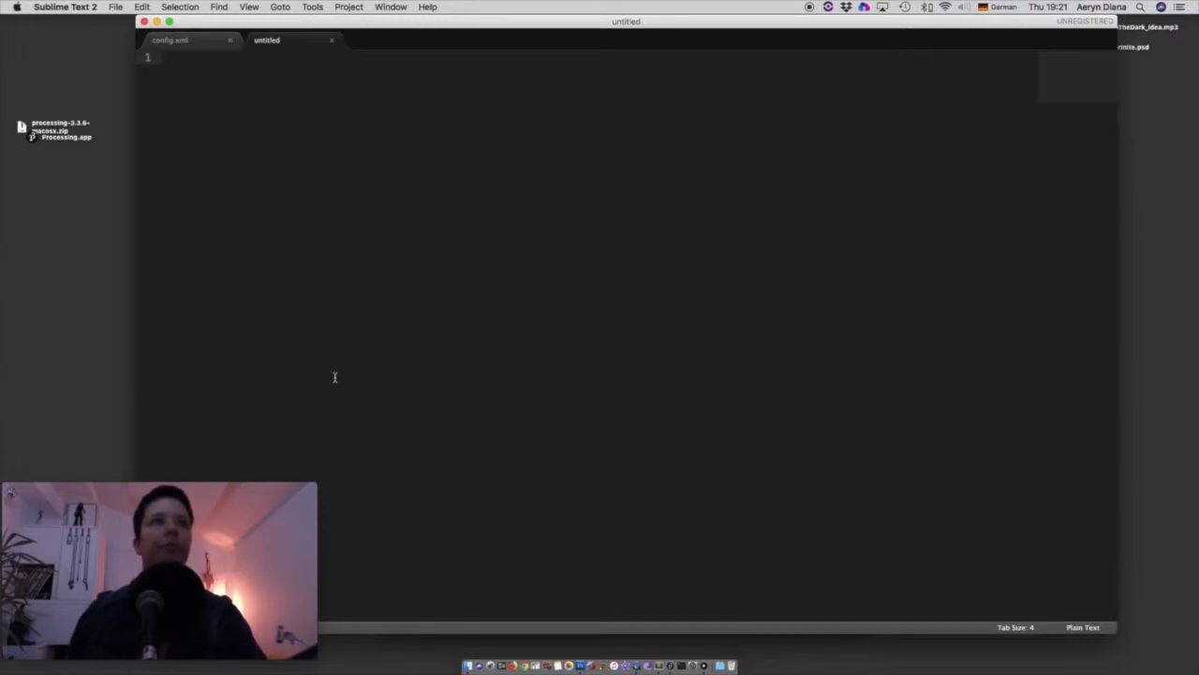
key("super+plus")
key("super+plus")
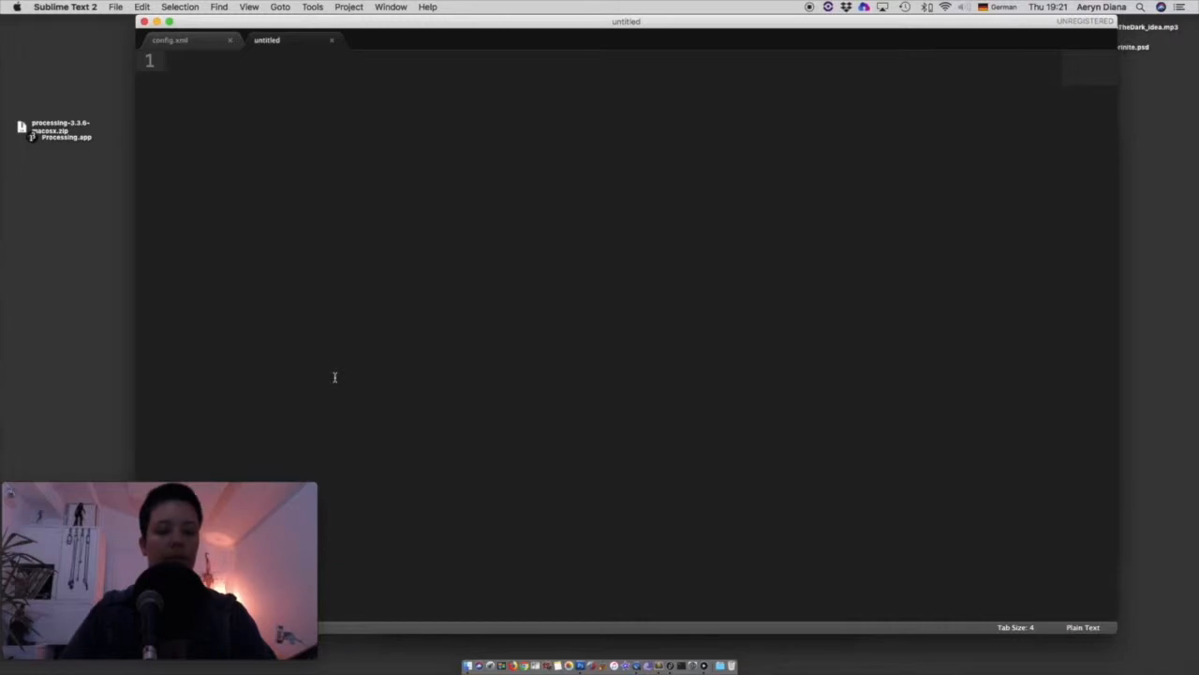
type("<mo")
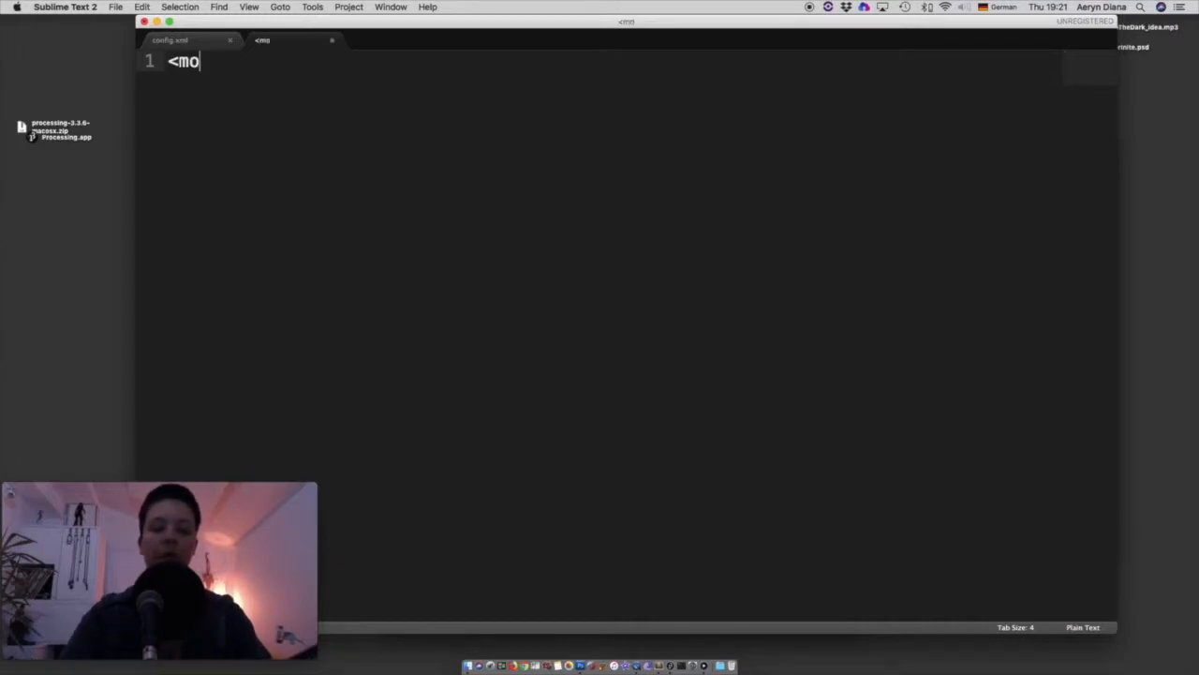
type("dule>")
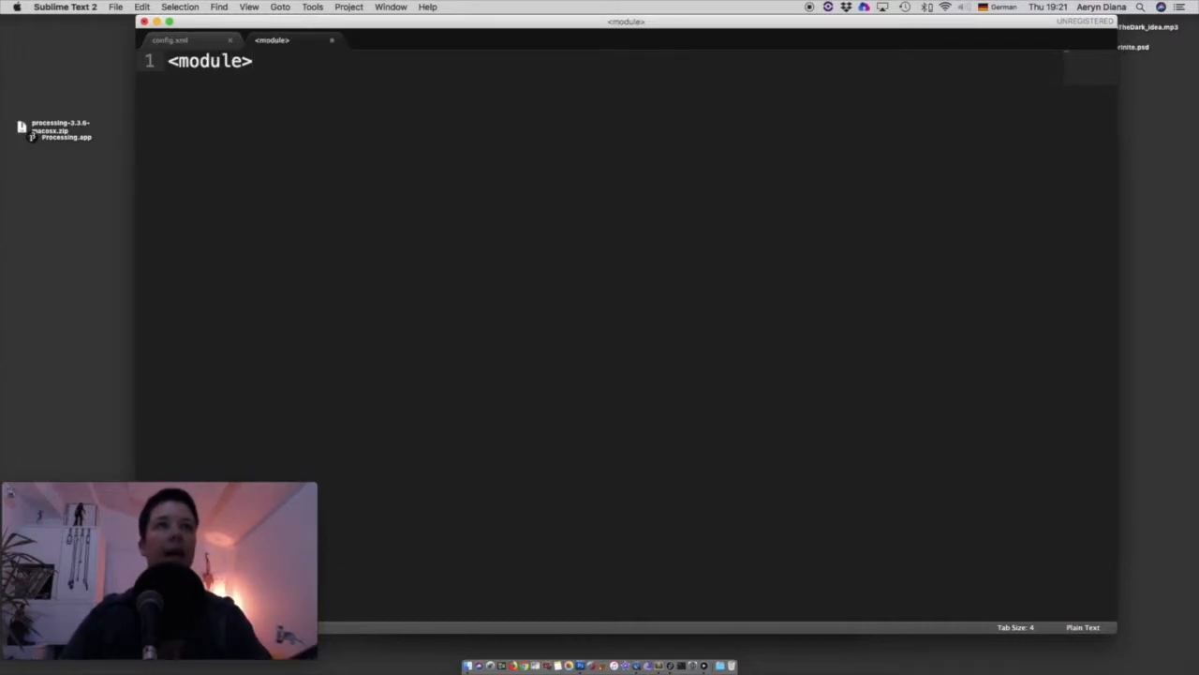
Close the module element with </module> and leave an empty line between its opening and closing tags.
key("Return")
type("#")
key("BackSpace")
type("</module>")
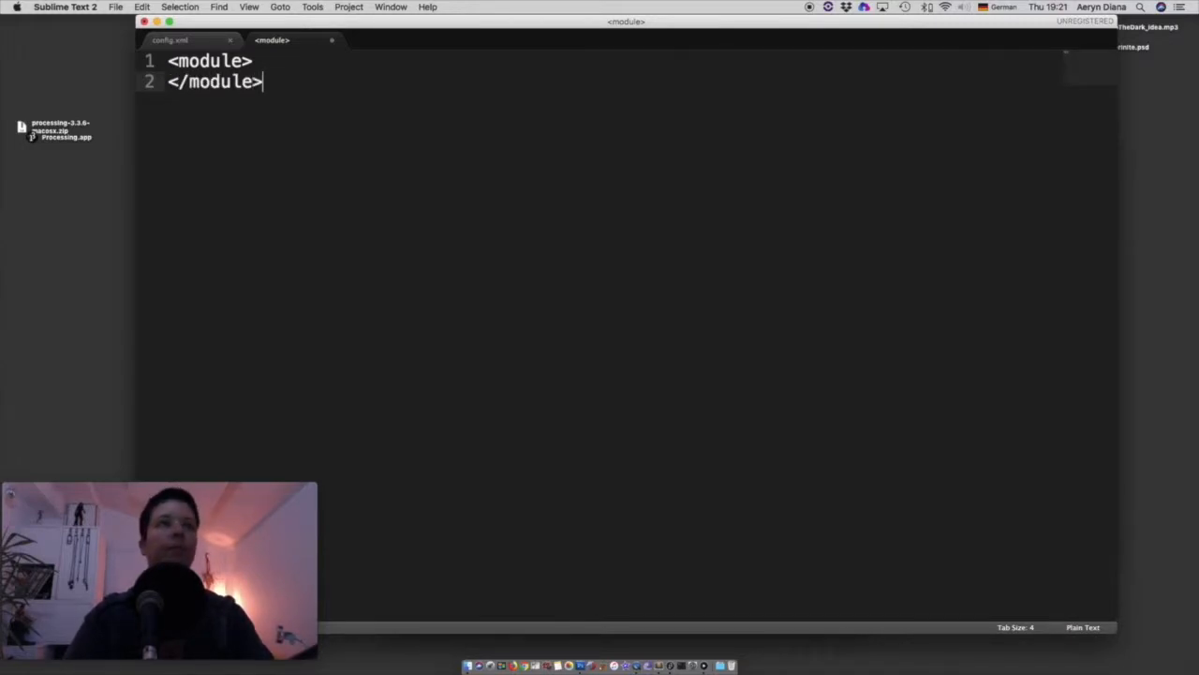
key("Up")
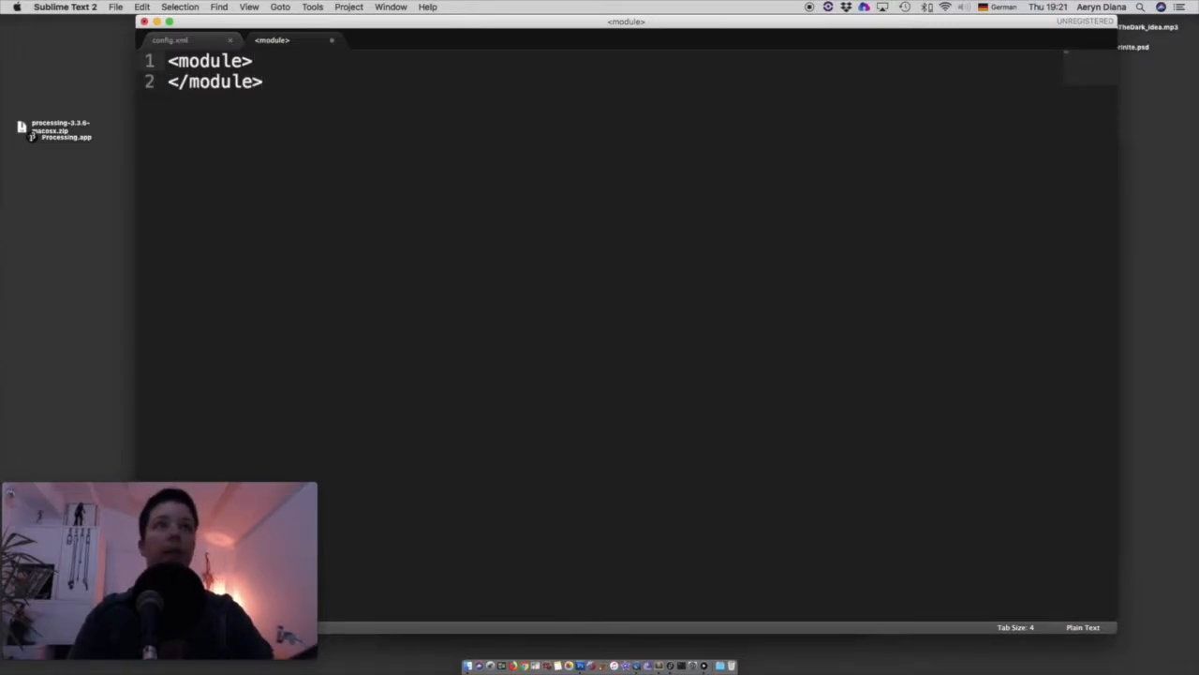
key("Return")
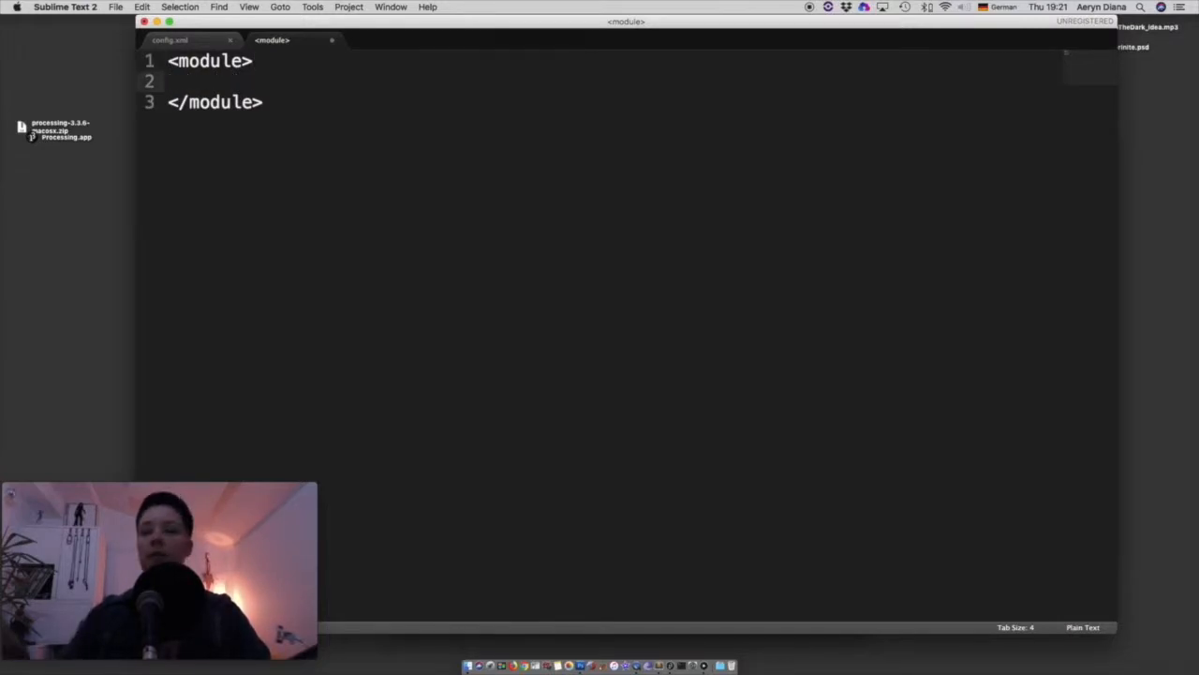
Set the new file's syntax highlighting to XML.
left_click(175, 7)
mouse_move(248, 8)
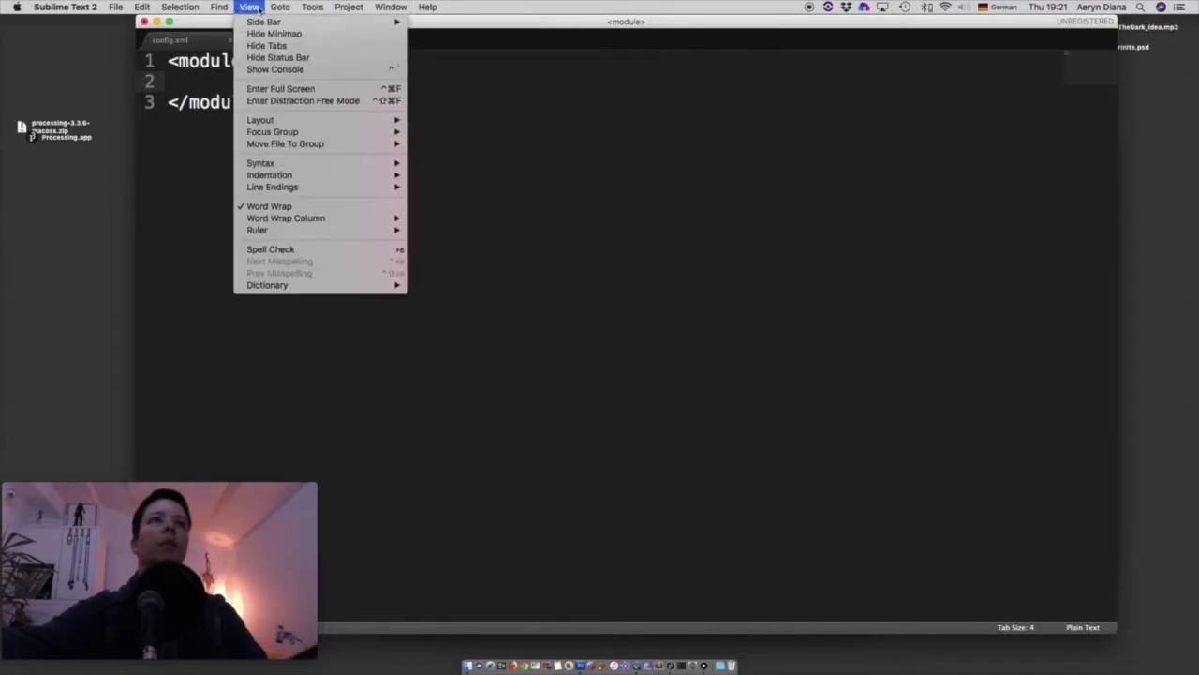
mouse_move(363, 164)
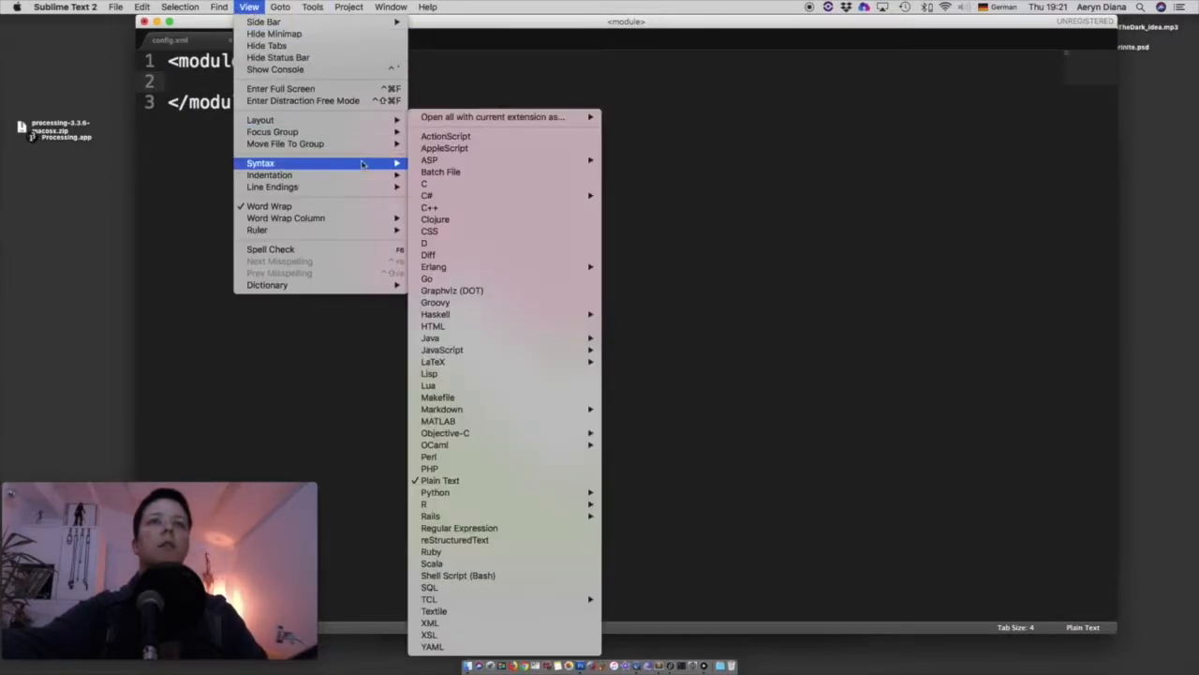
left_click(433, 623)
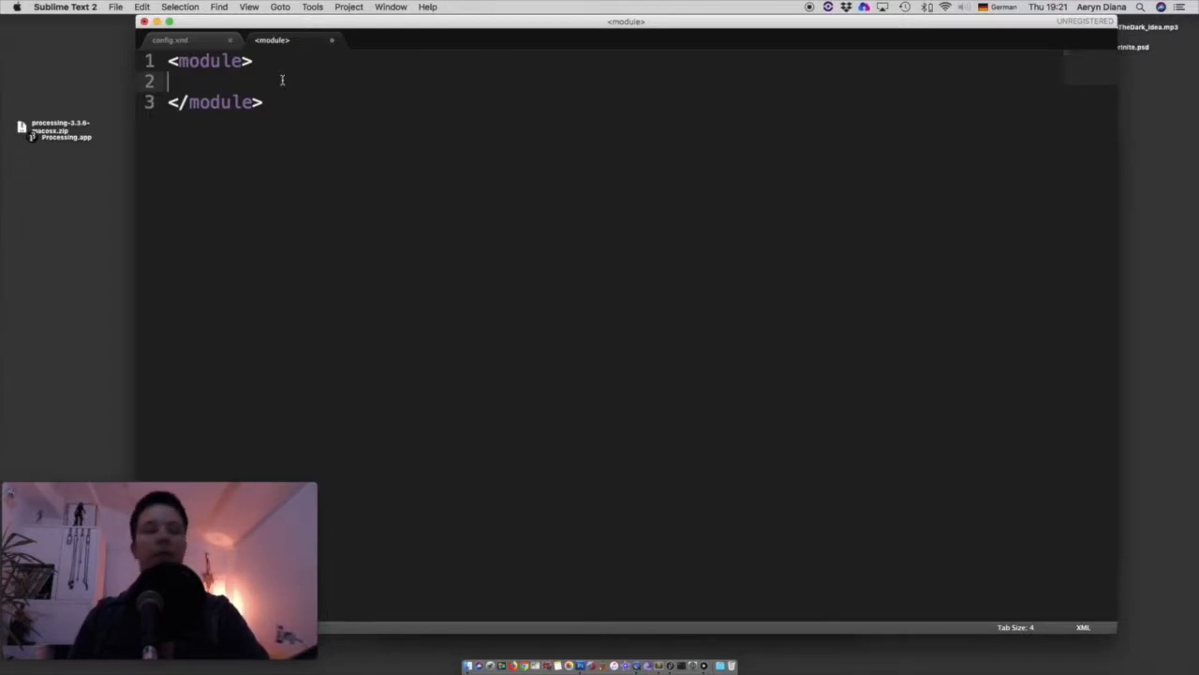
Add an indented <set> element with its closing </set> tag inside the module element.
key("Tab")
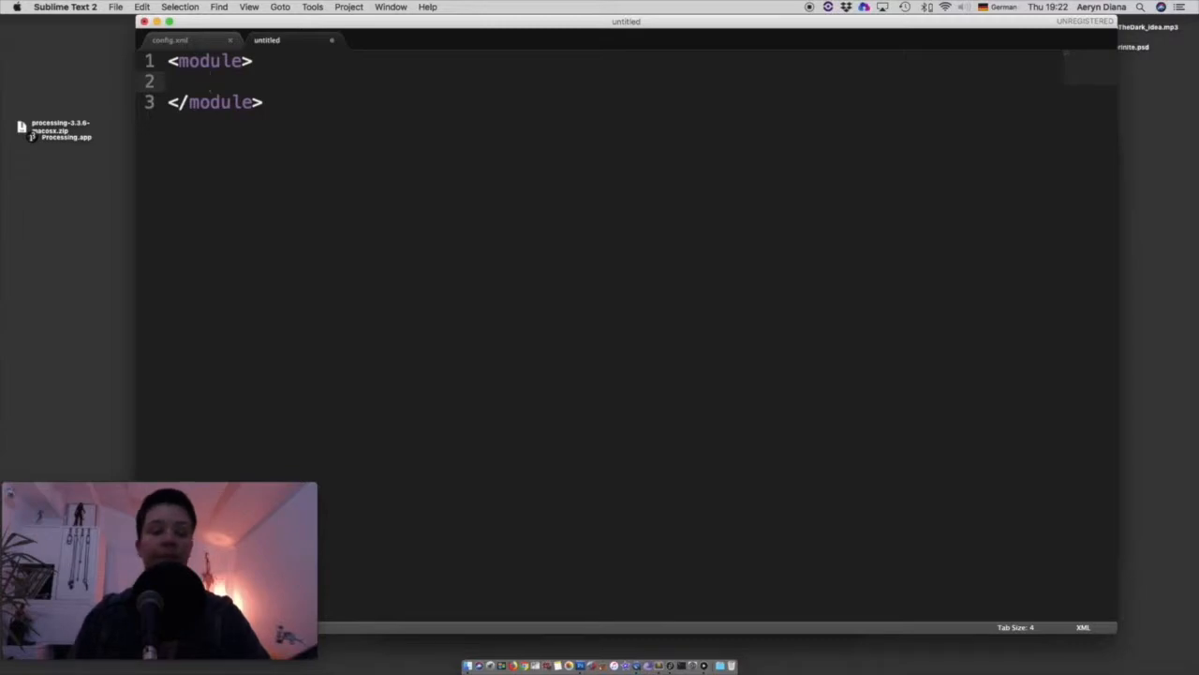
type("<set>")
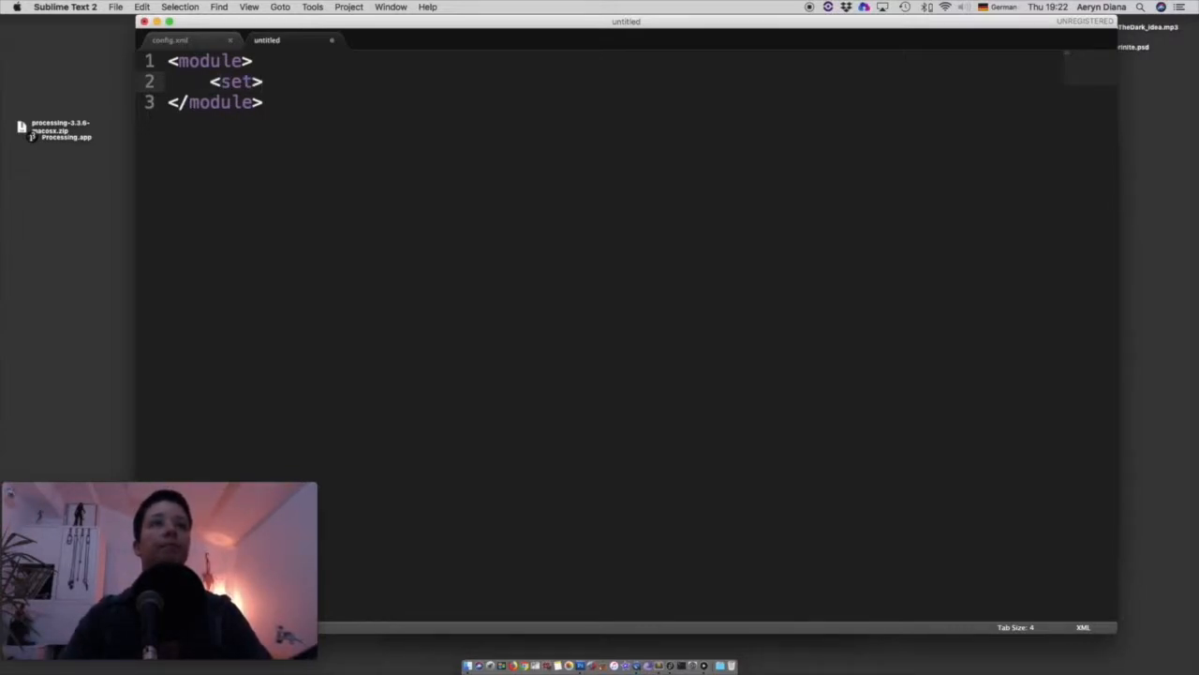
key("Return")
type("</set>")
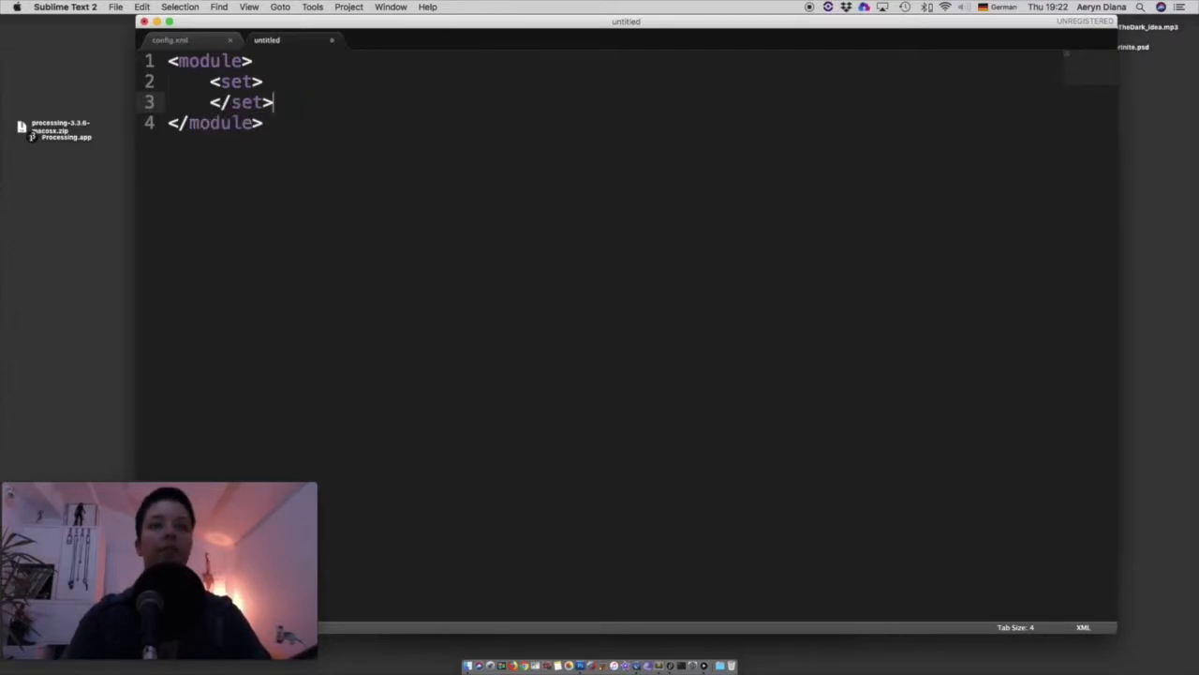
Nest an indented <aspect> element with its closing </aspect> tag inside the set element.
left_click(263, 81)
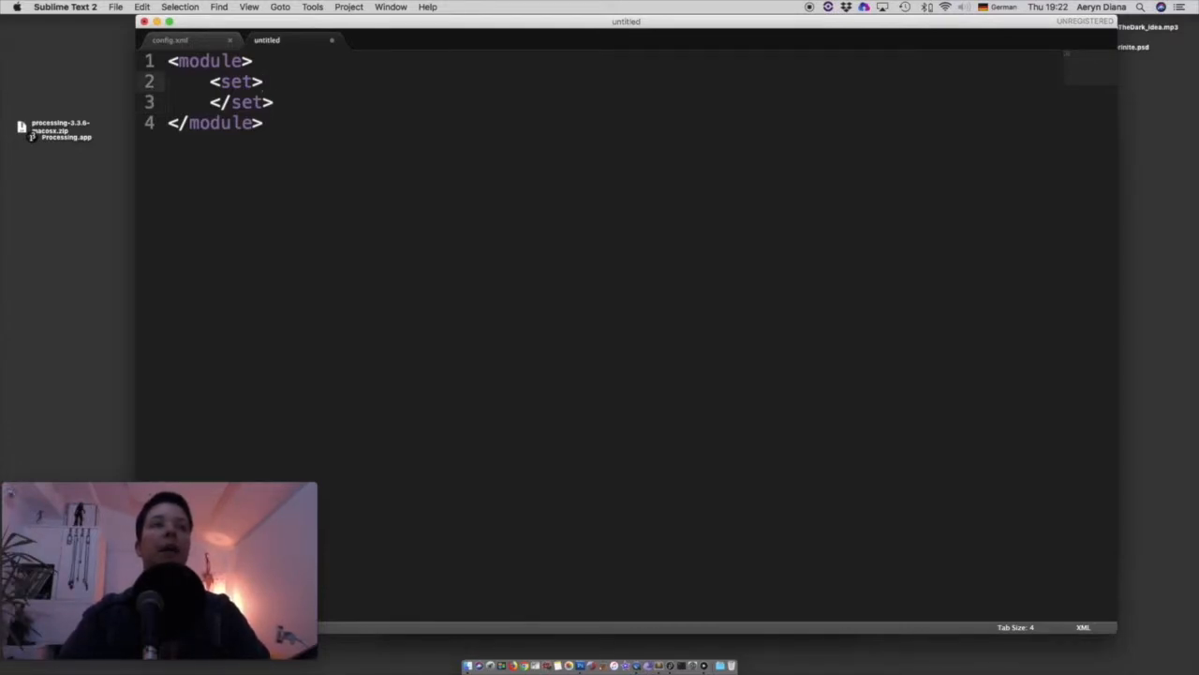
key("Return")
key("Tab")
type("<aspect>")
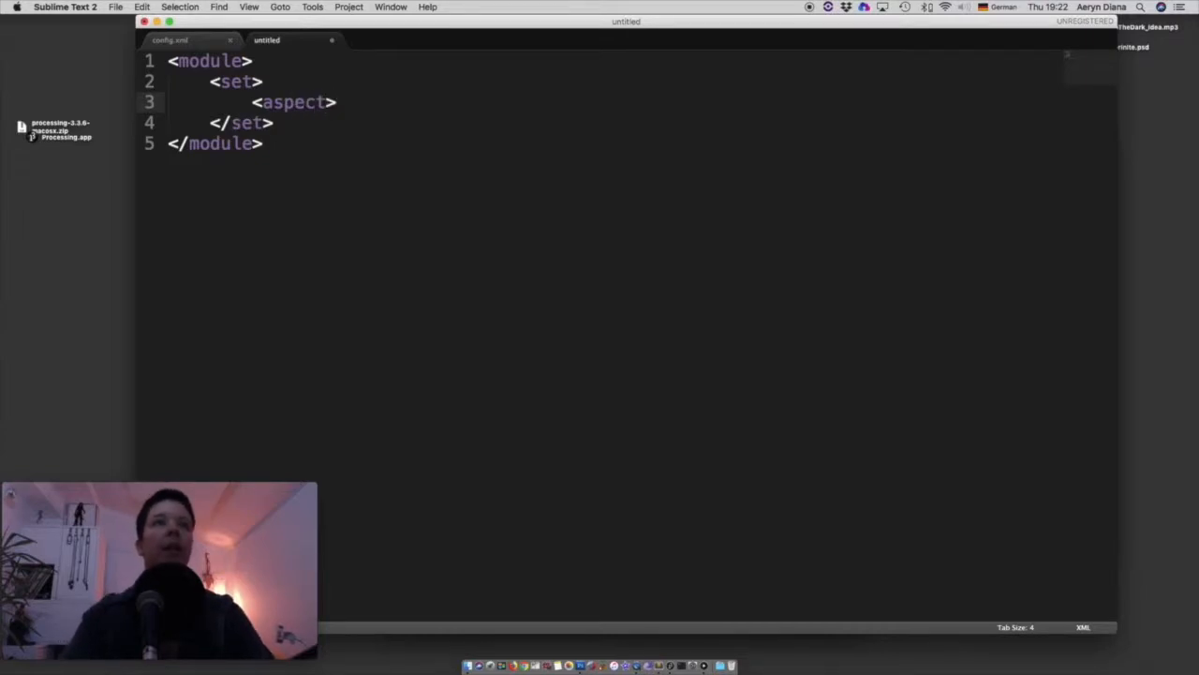
key("Return")
key("Tab")
type("</aspect>")
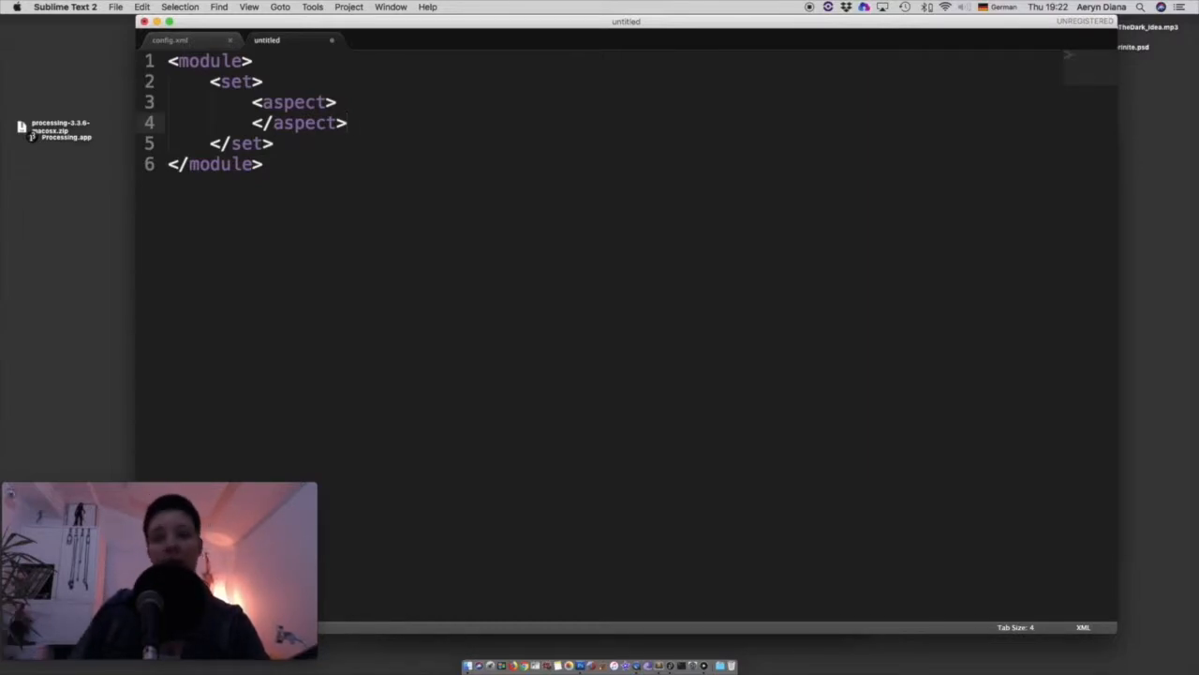
Nest a <style> element with its closing </style> tag inside the aspect element.
key("Up")
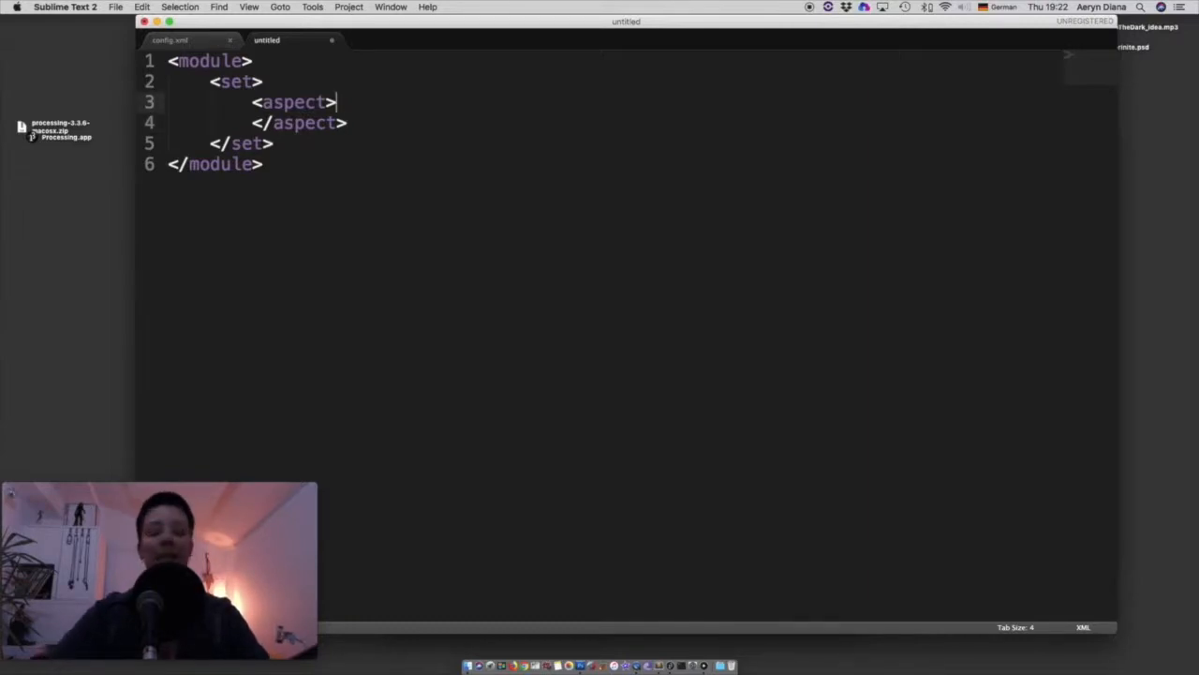
key("Return")
type("<style>")
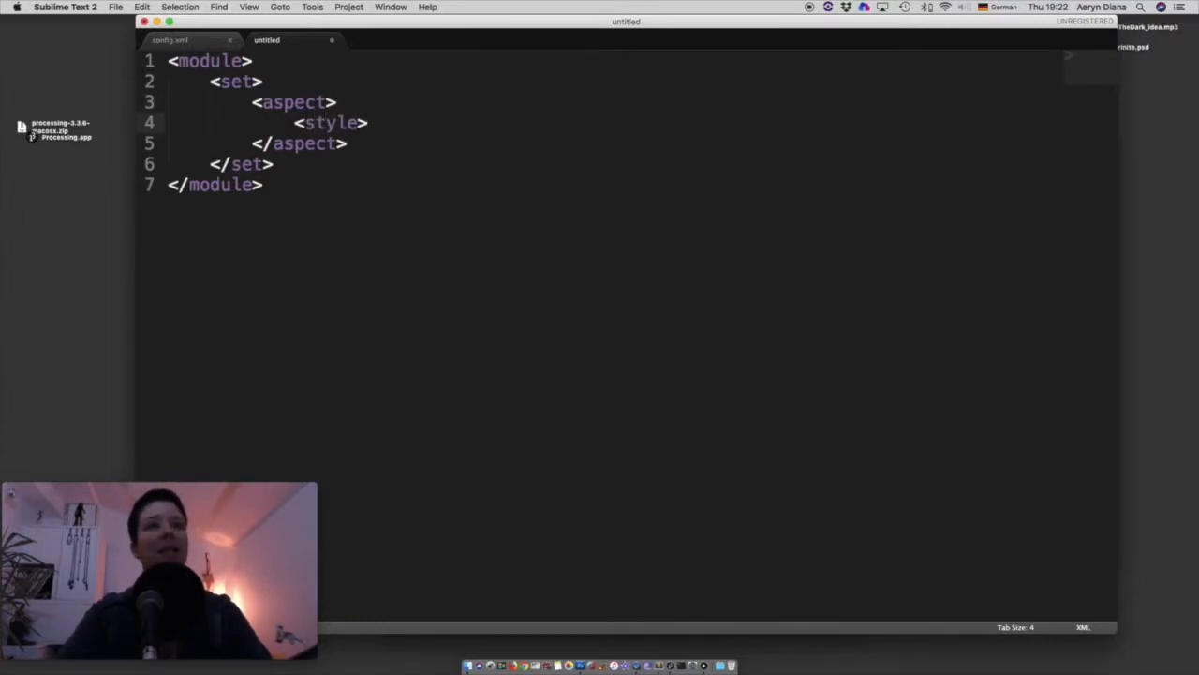
key("Return")
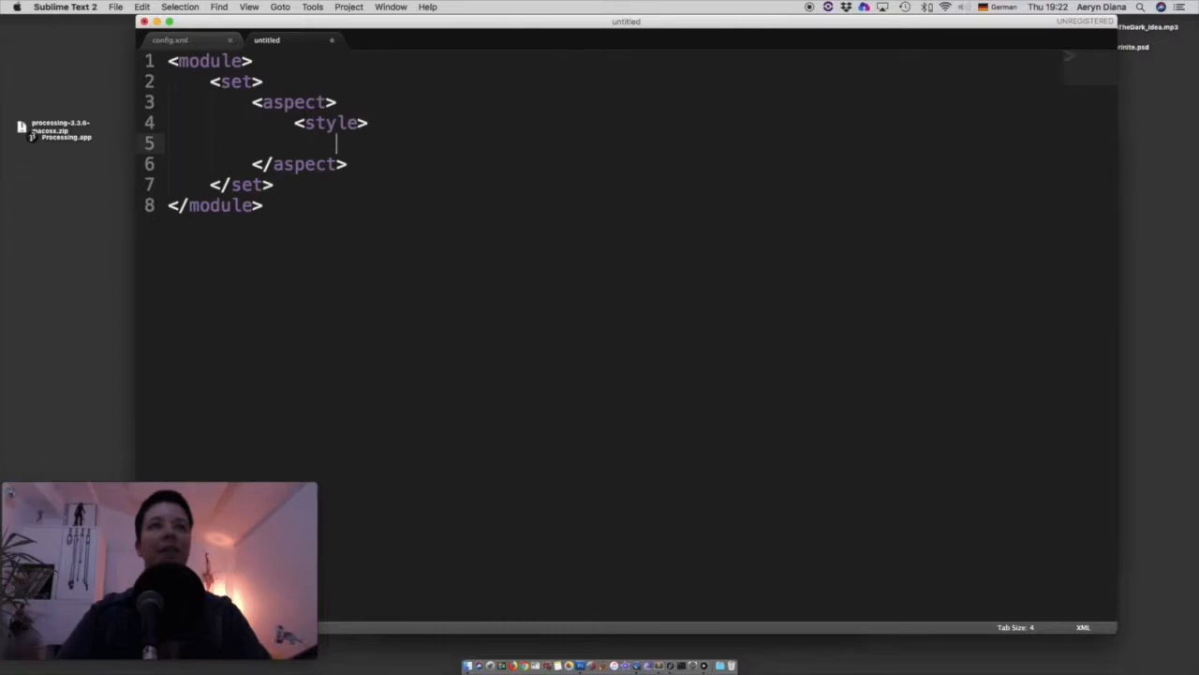
type("</style>")
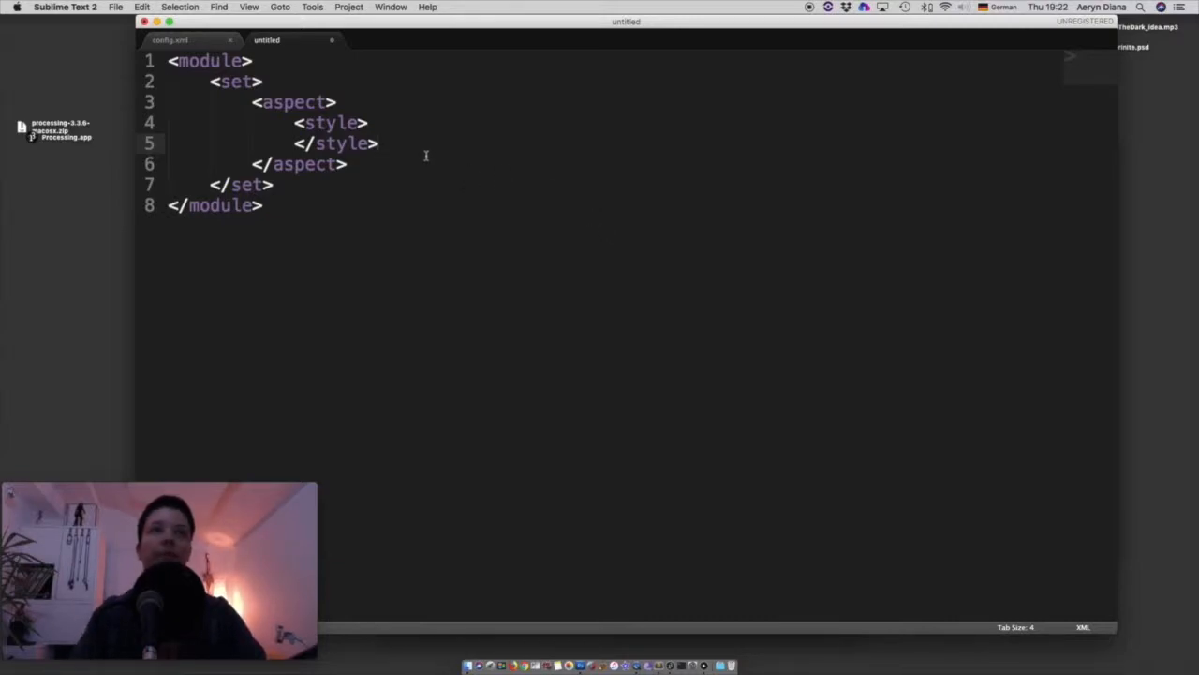
Duplicate the style element directly below the existing one inside the aspect element.
left_click_drag(397, 144, 406, 104)
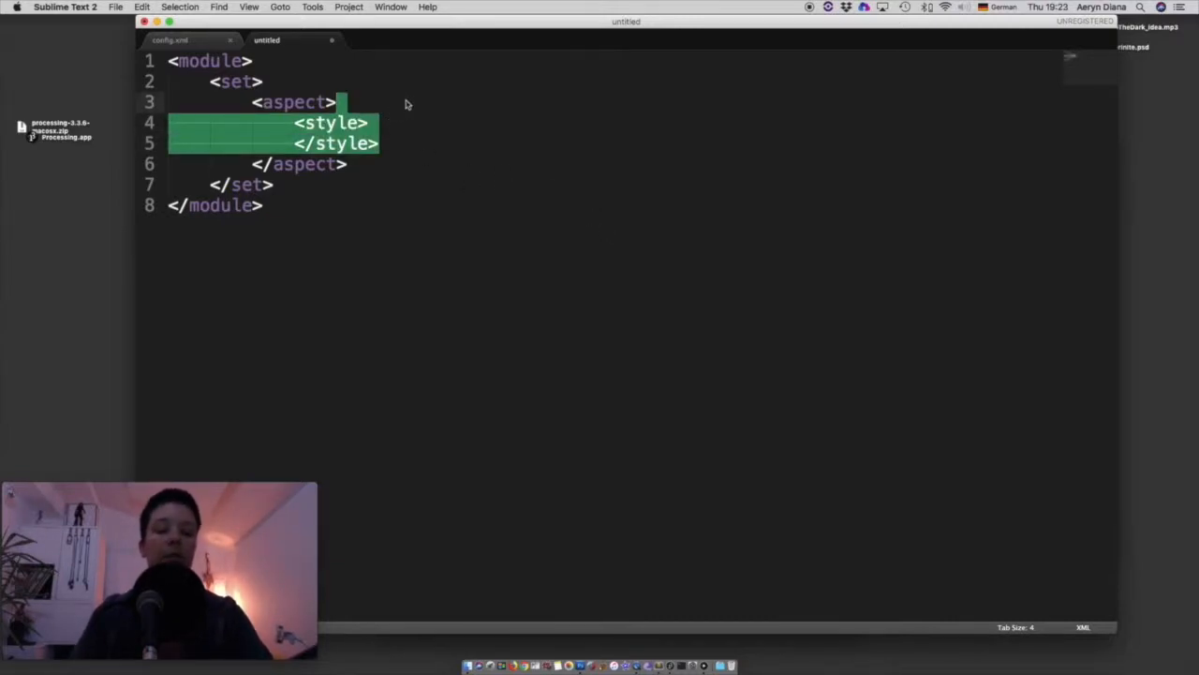
key("super+c")
key("Right")
key("super+v")
left_click(343, 122)
left_click(345, 164)
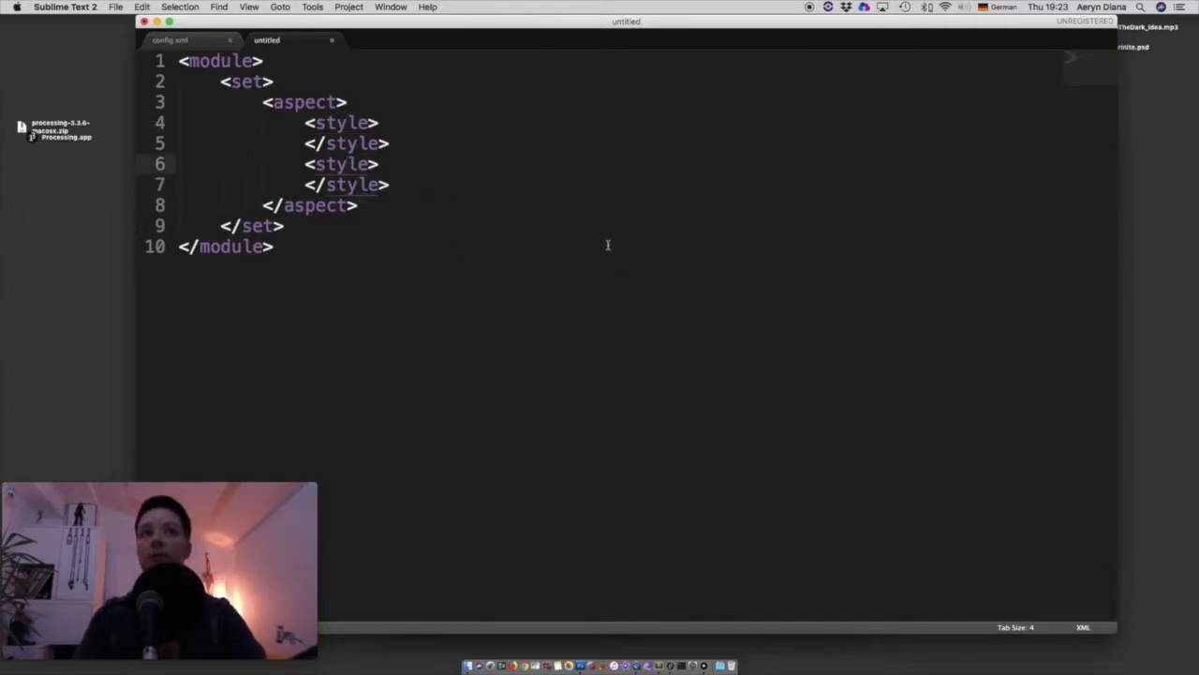
left_click(389, 143)
key("Return")
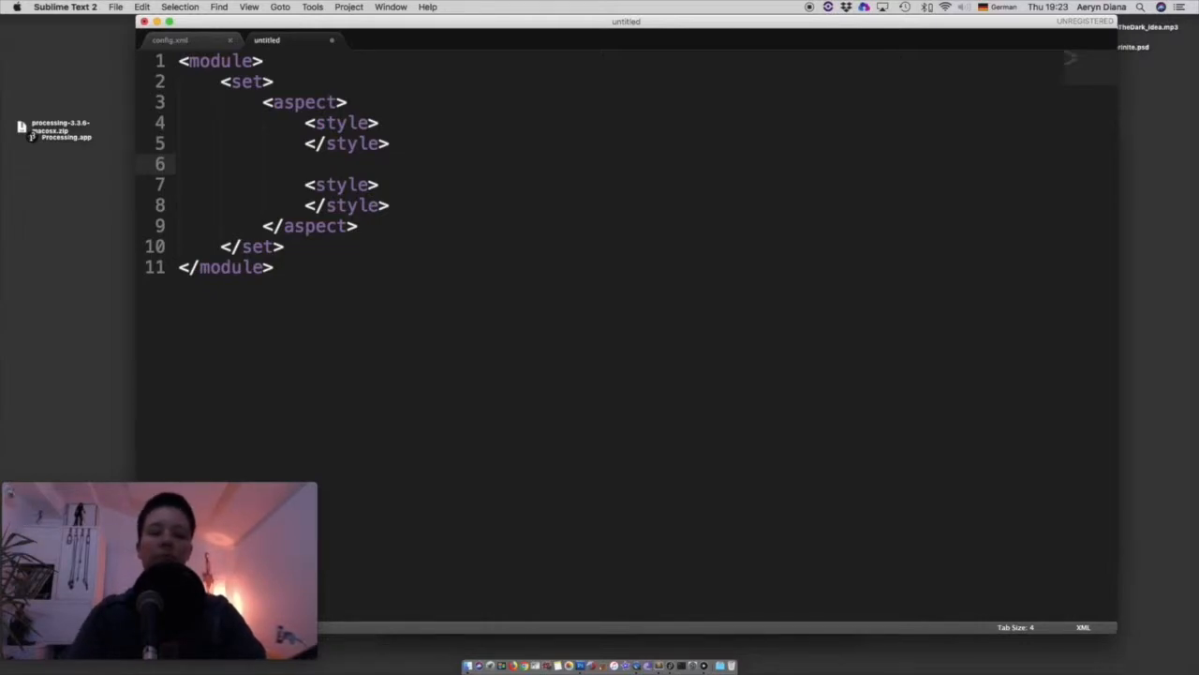
key("super+z")
Add a self-closing <file /> tag on a new line inside the first style element.
left_click(399, 124)
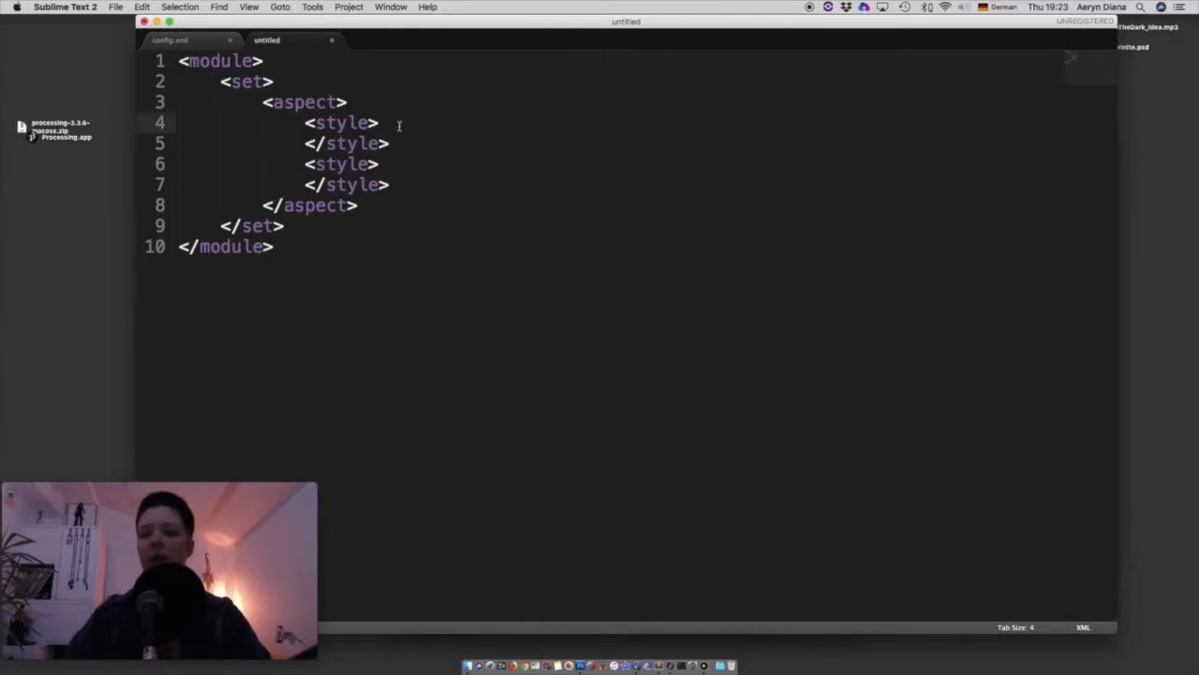
key("Return")
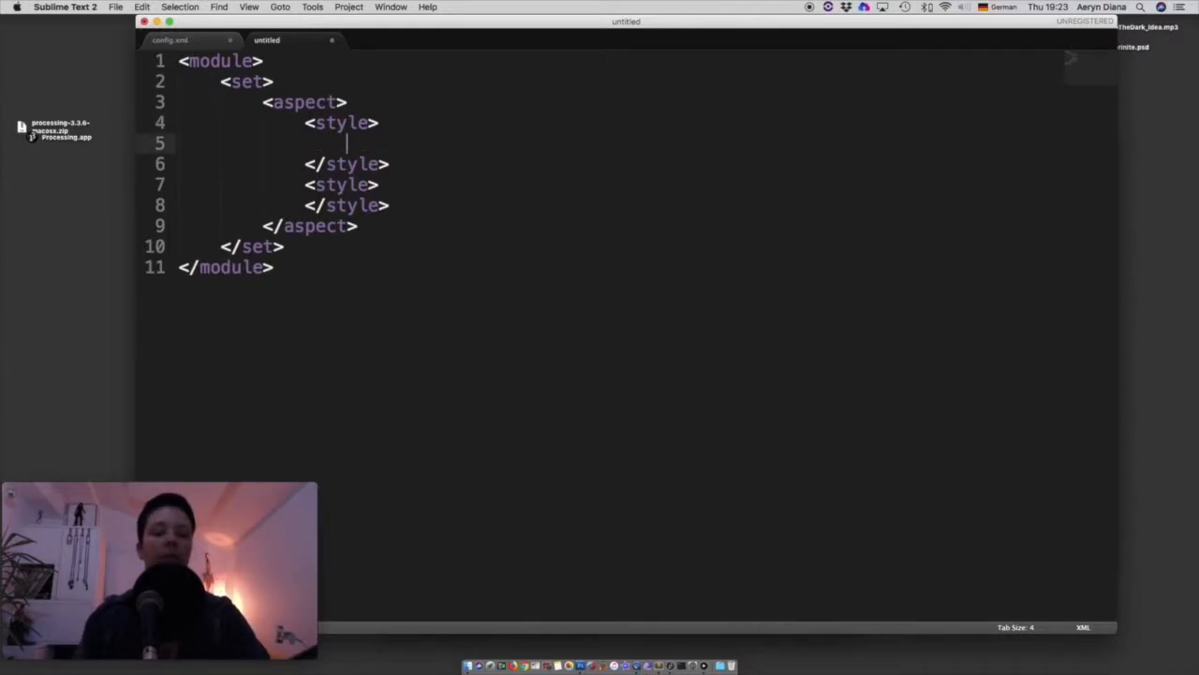
type("<file>")
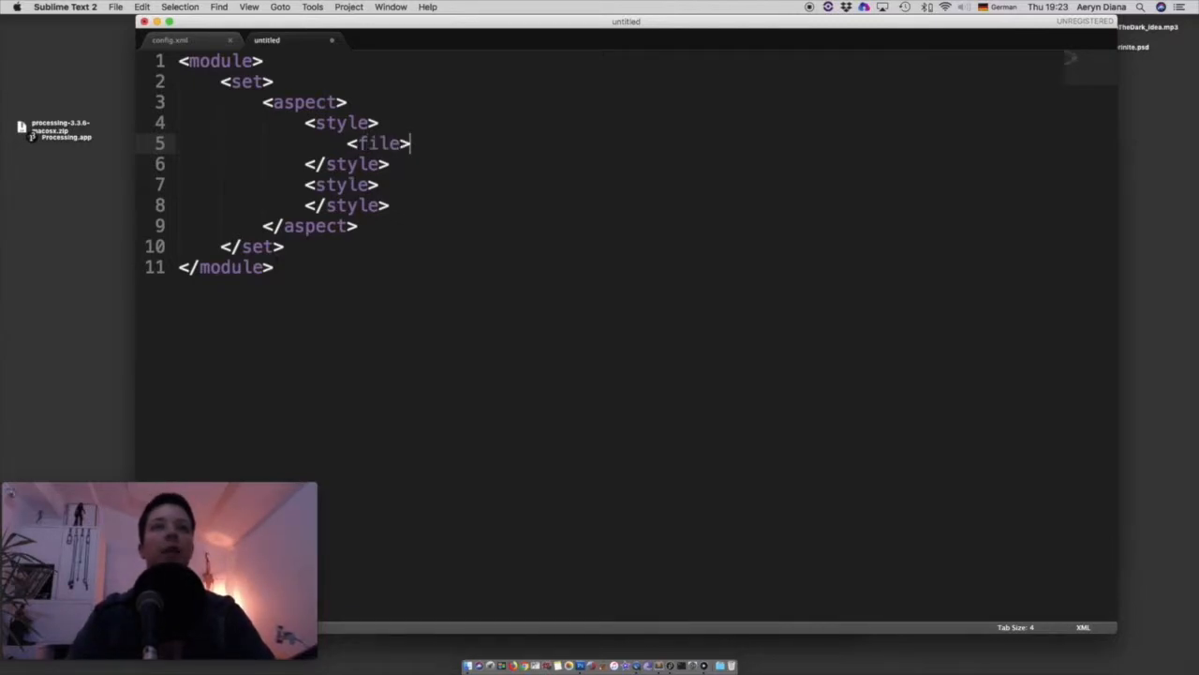
key("Left")
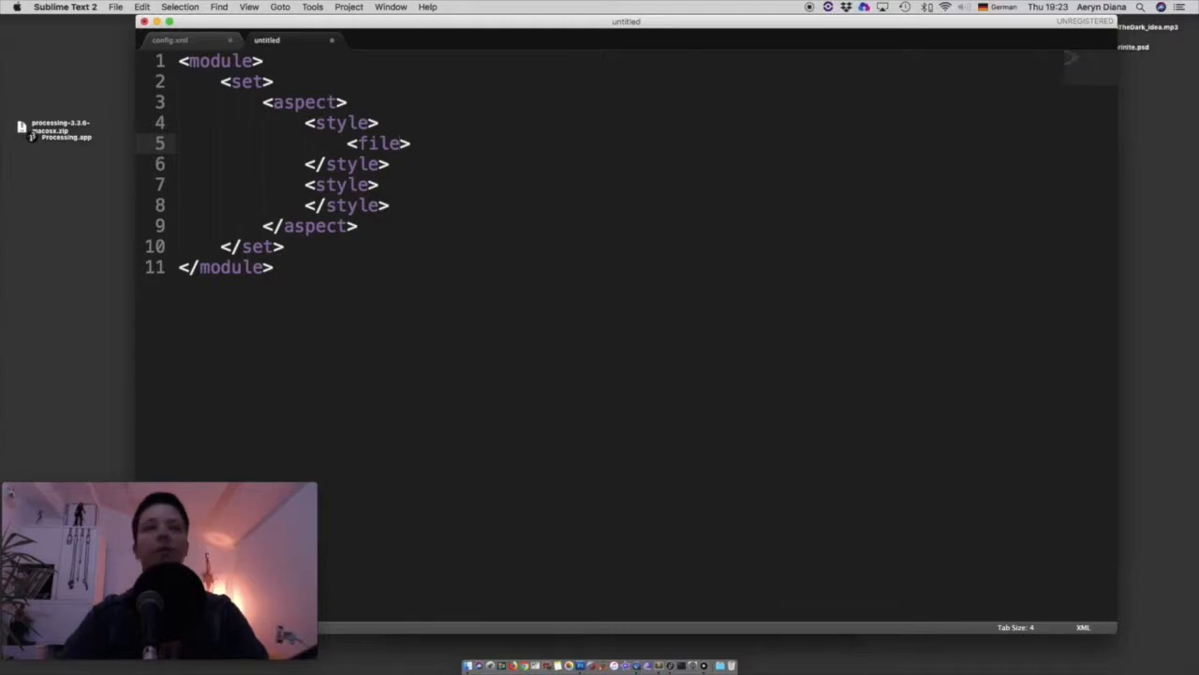
key("BackSpace")
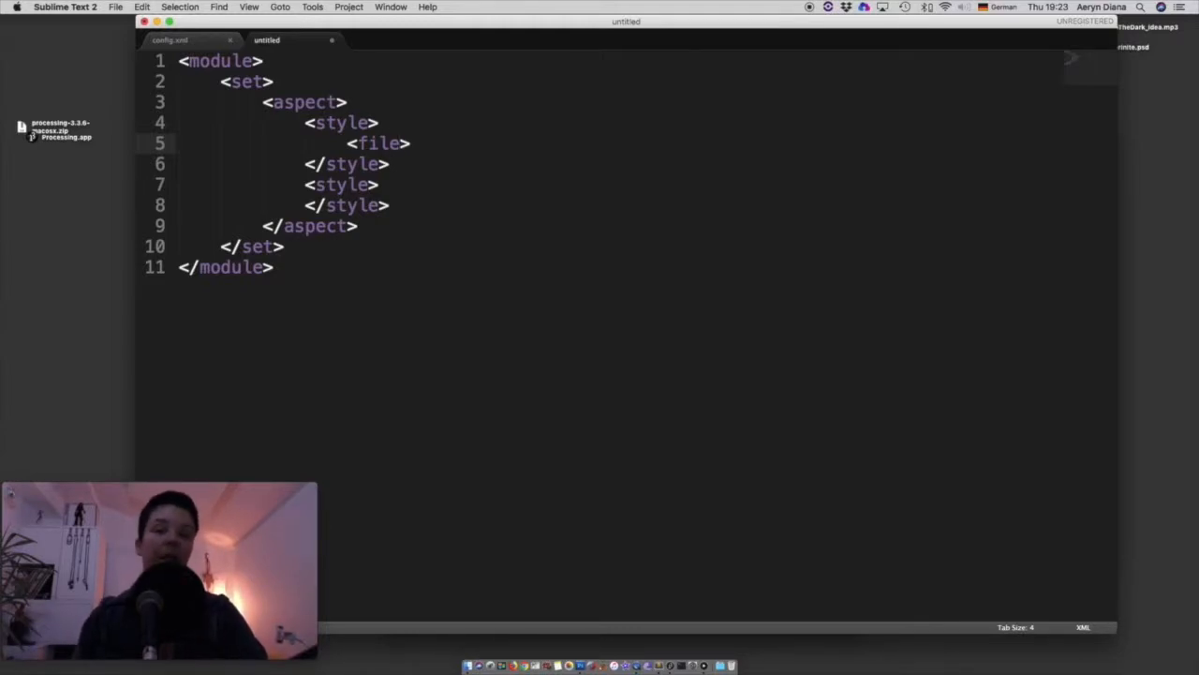
double_click(221, 61)
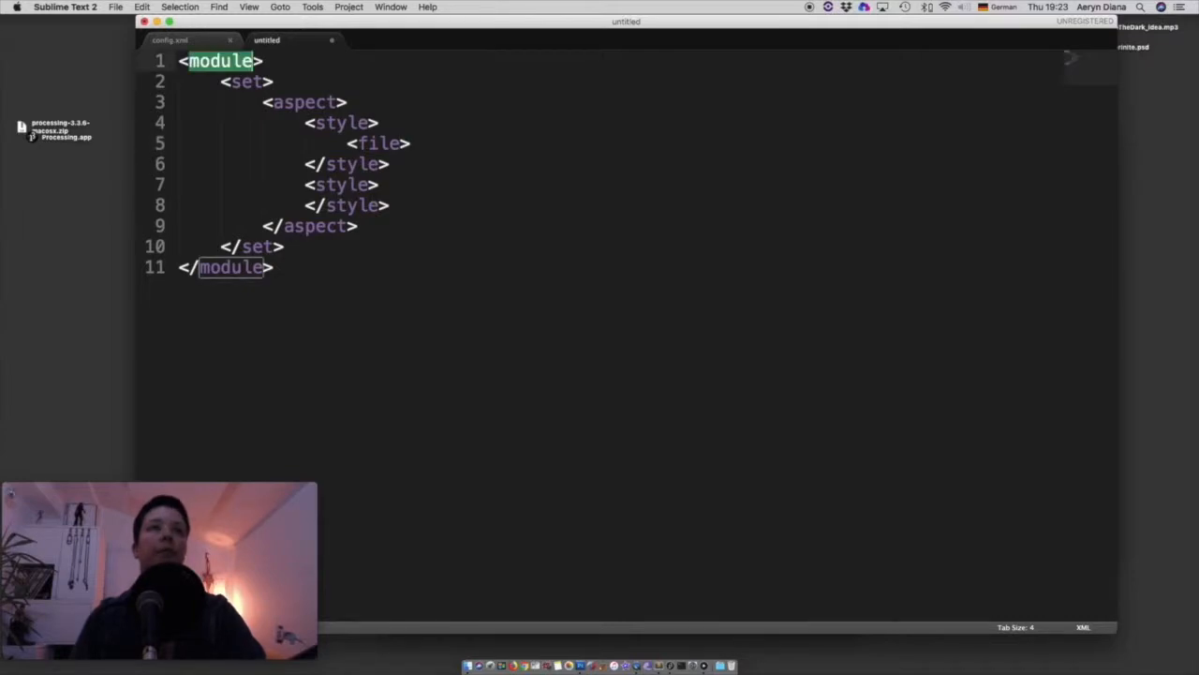
double_click(231, 267)
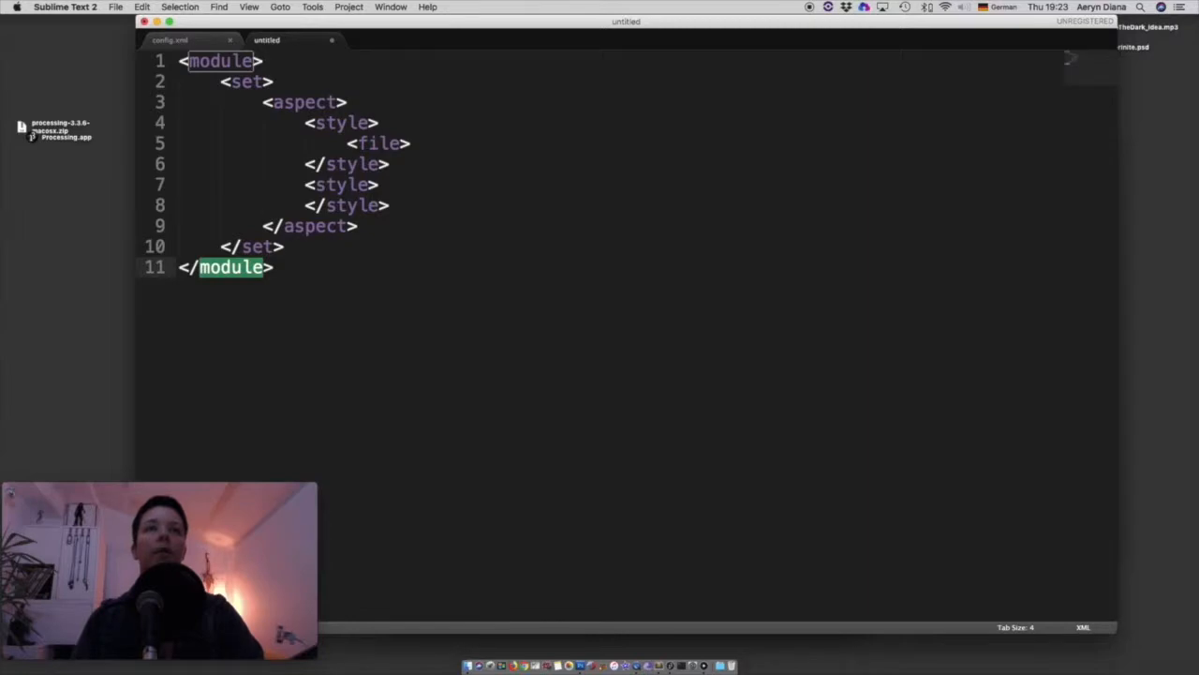
left_click(400, 144)
type("/")
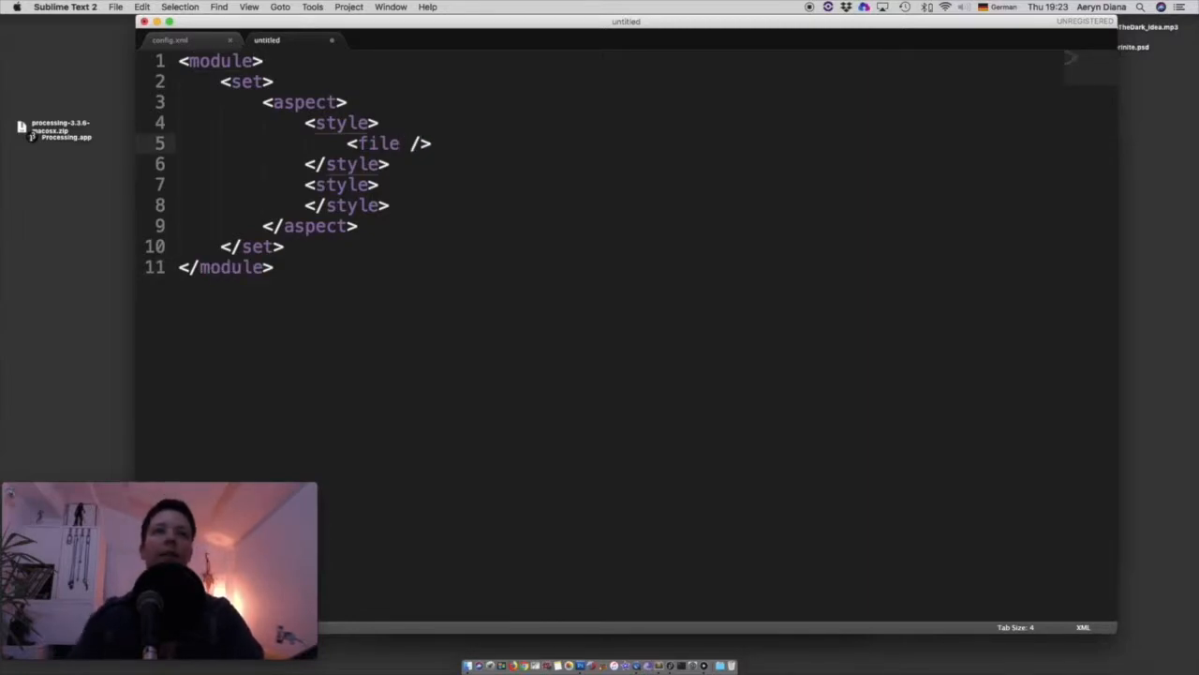
left_click(348, 143)
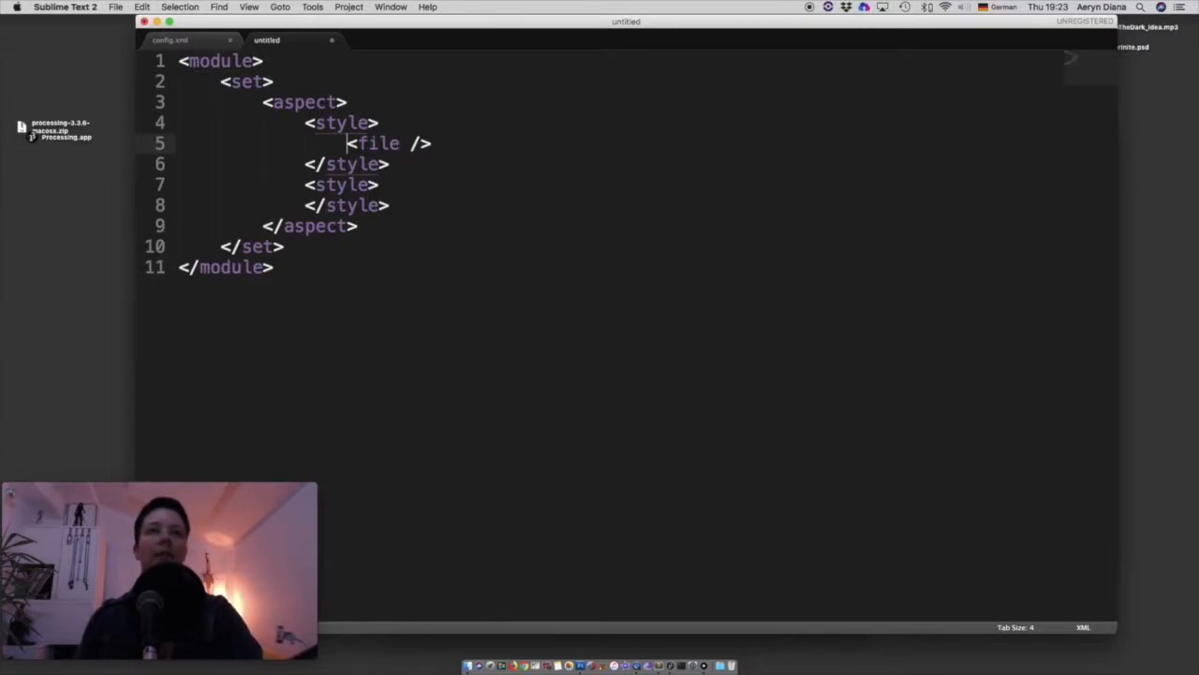
double_click(415, 143)
left_click_drag(415, 143, 401, 143)
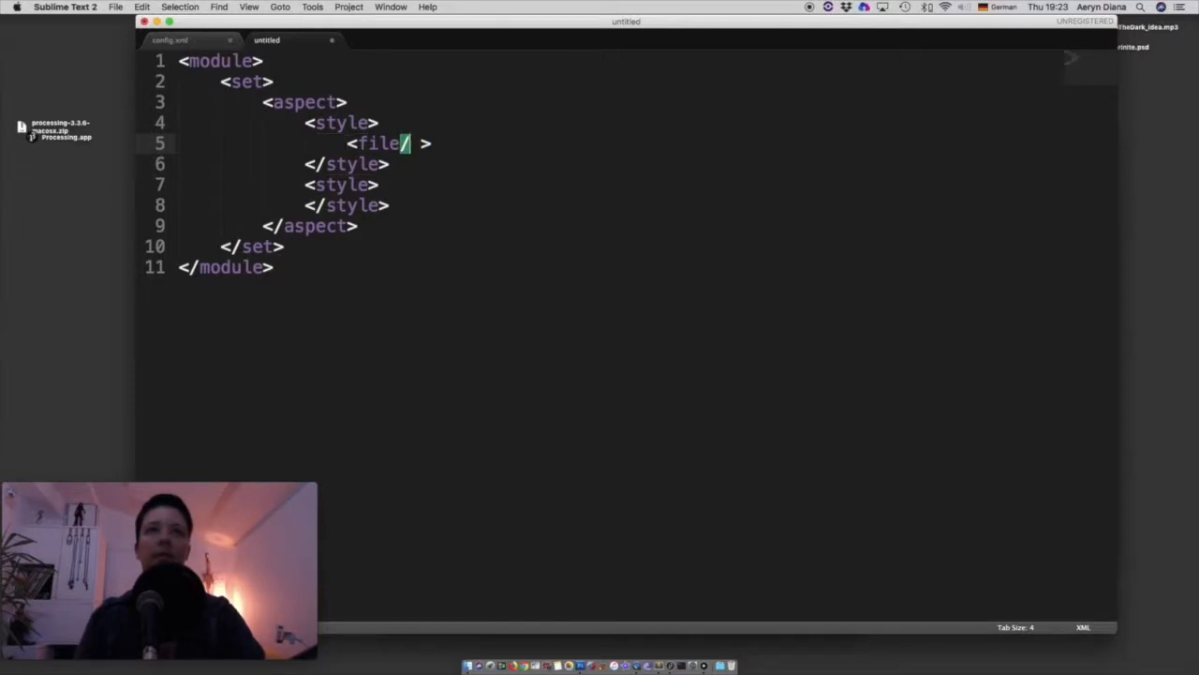
key("super+z")
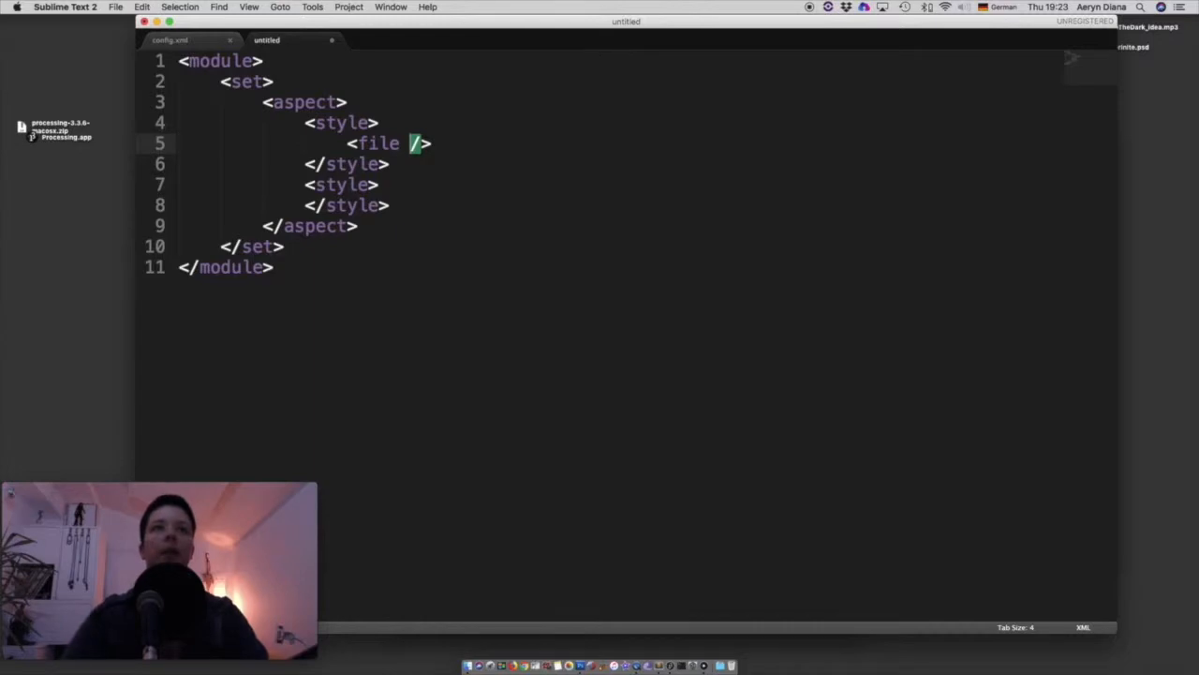
Return to config.xml, shrink its text, highlight the word module in the opening tag and view the file in full screen.
left_click(401, 143)
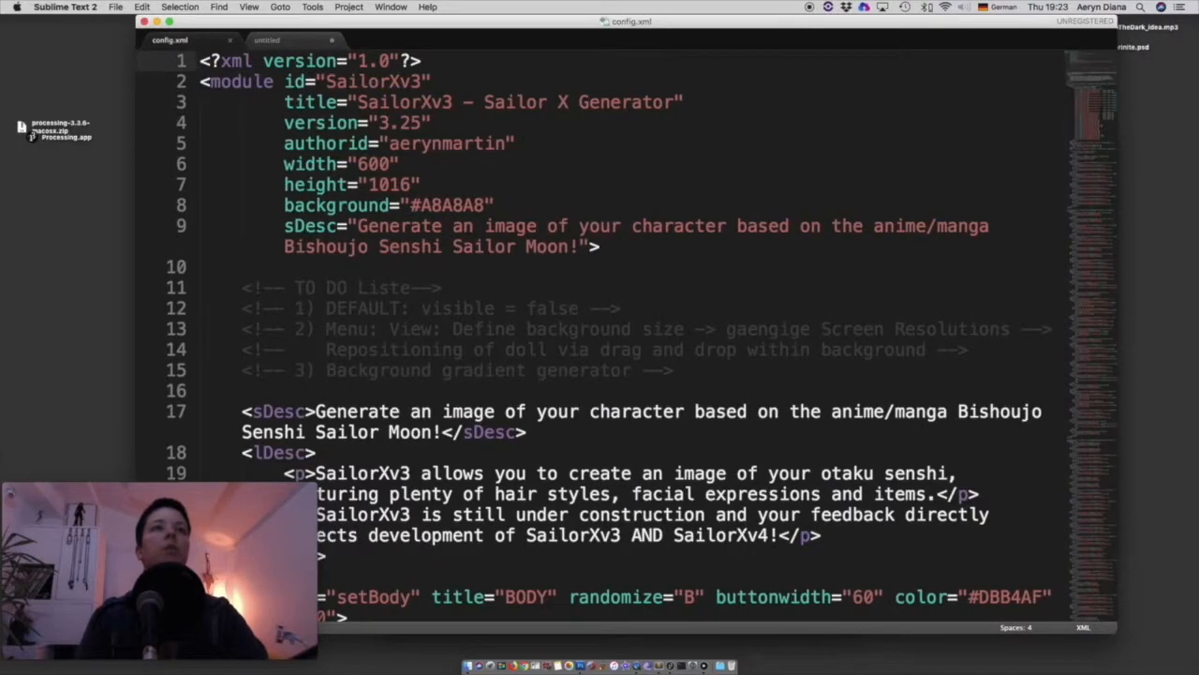
key("super+minus")
key("super+minus")
key("super+minus")
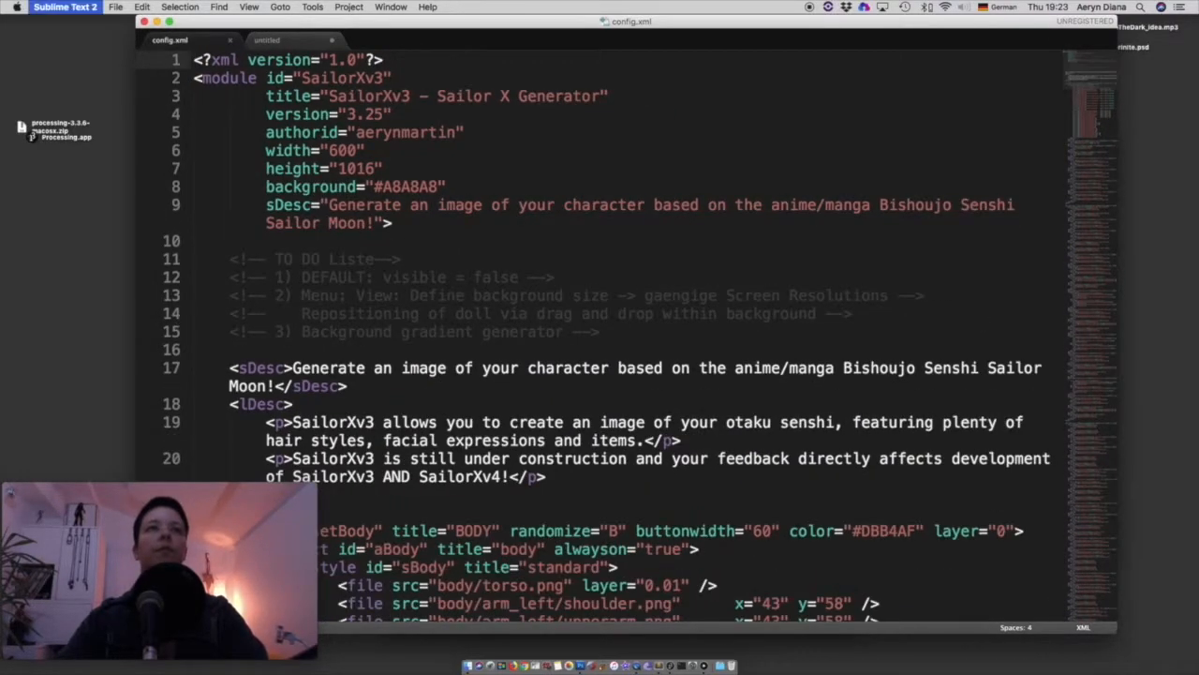
key("super+minus")
key("super+minus")
key("super+minus")
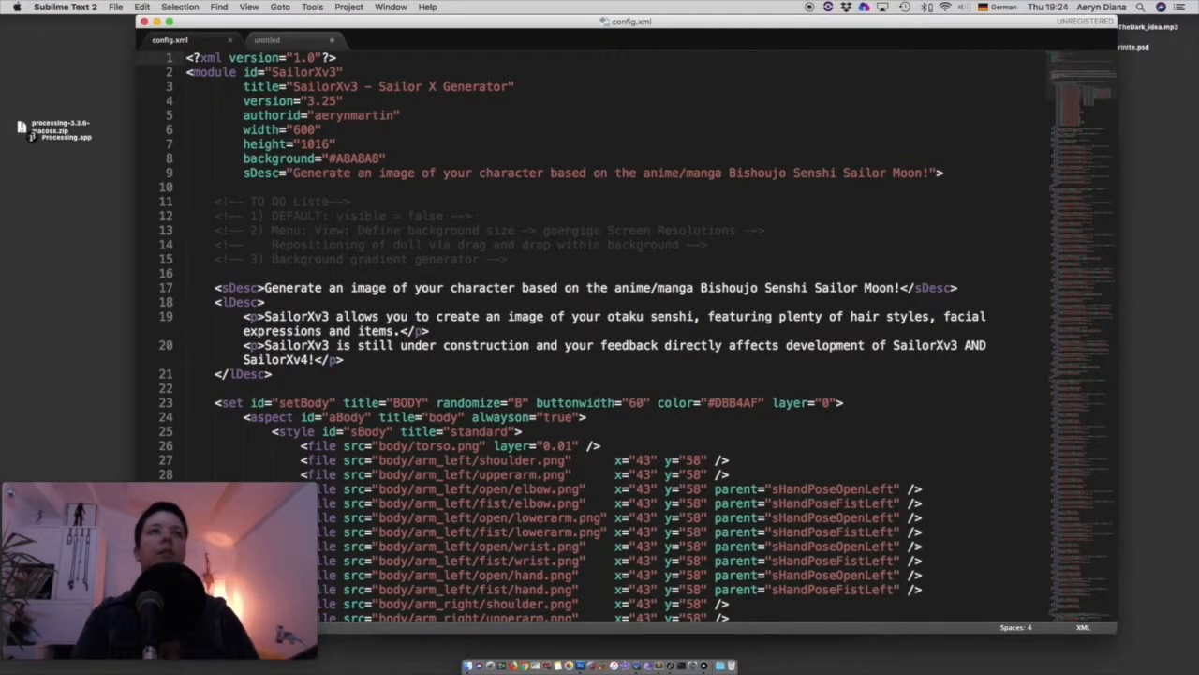
double_click(215, 72)
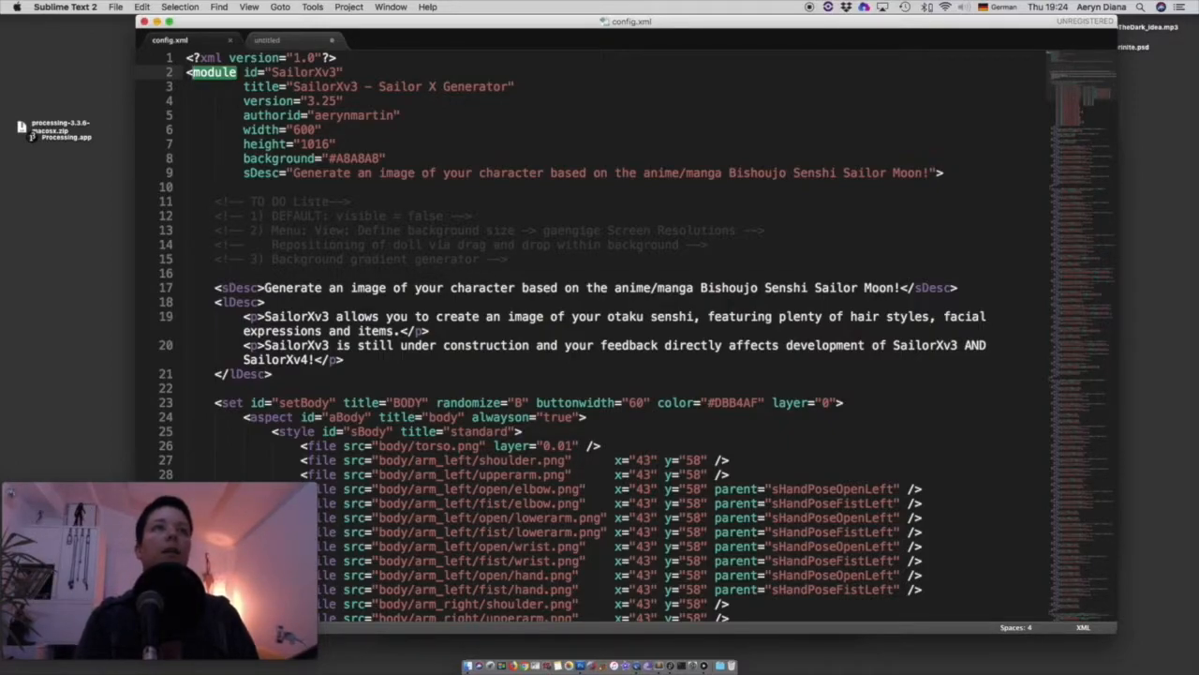
key("ctrl+super+f")
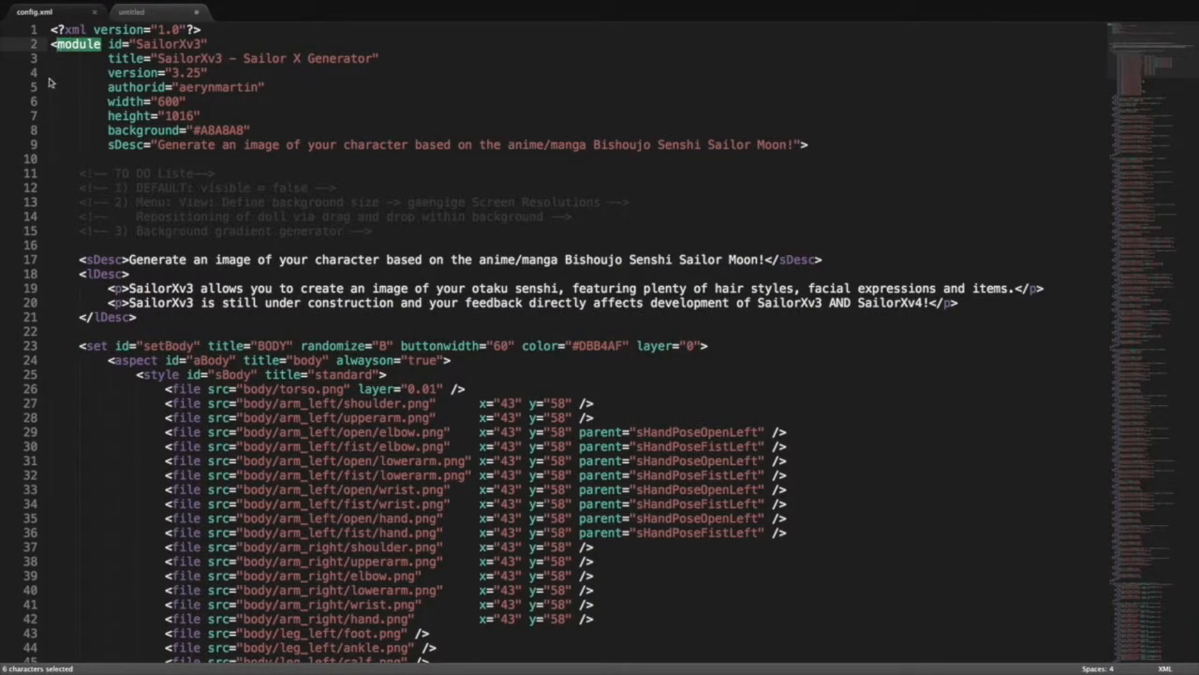
Examine the opening set tag of the BODY section, highlighting its tag name, its id setBody and its title attribute.
double_click(97, 346)
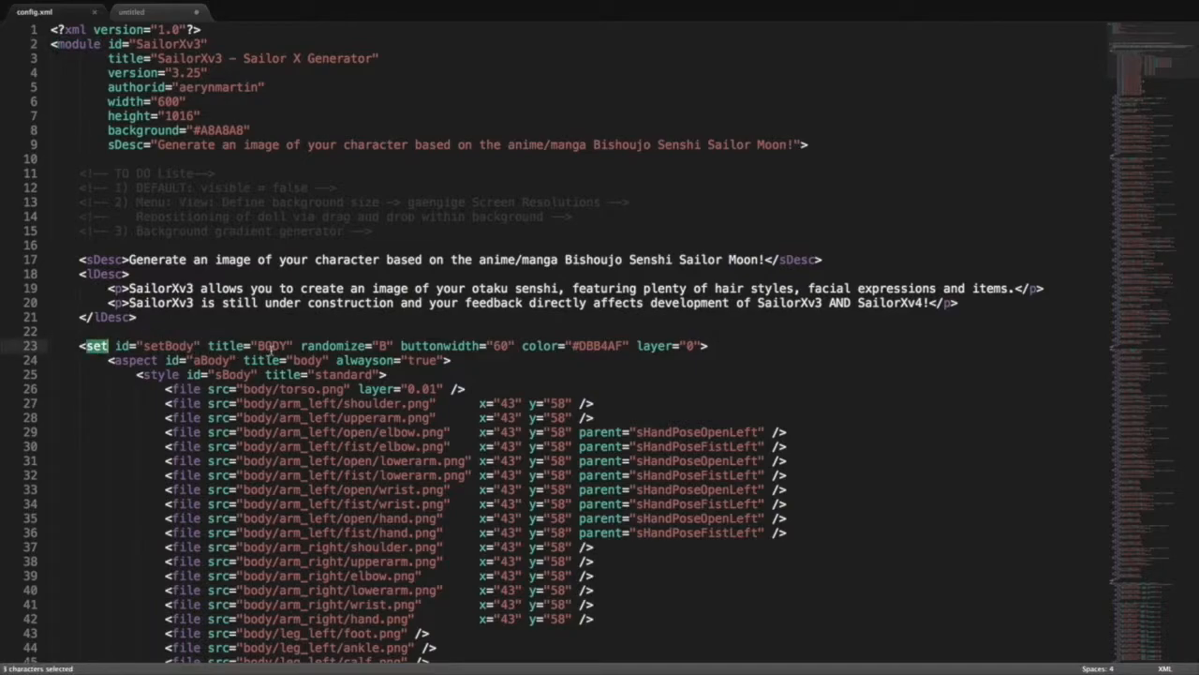
double_click(272, 346)
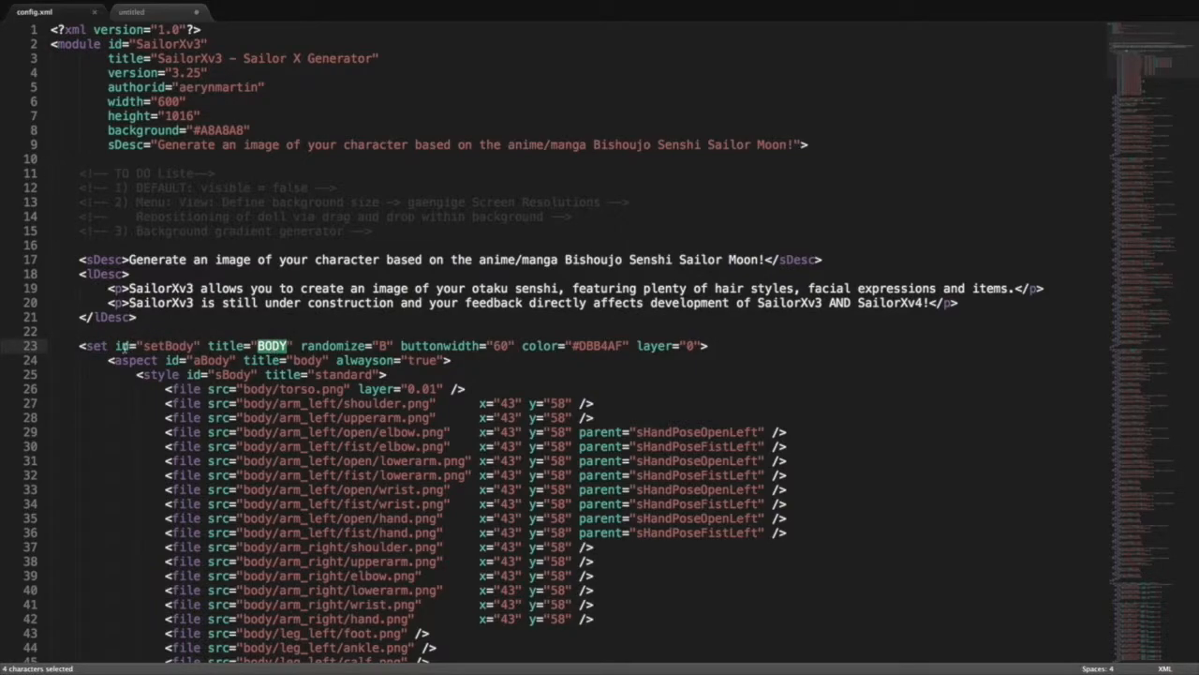
scroll(123, 348, "down", 3)
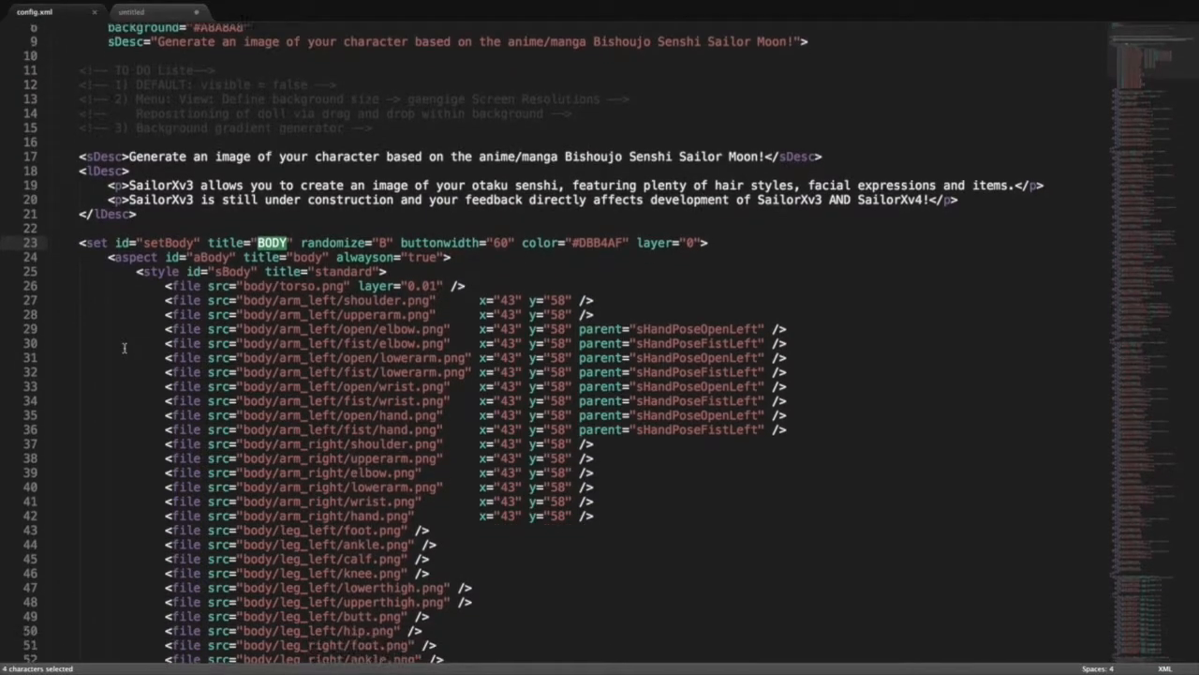
scroll(122, 348, "down", 1)
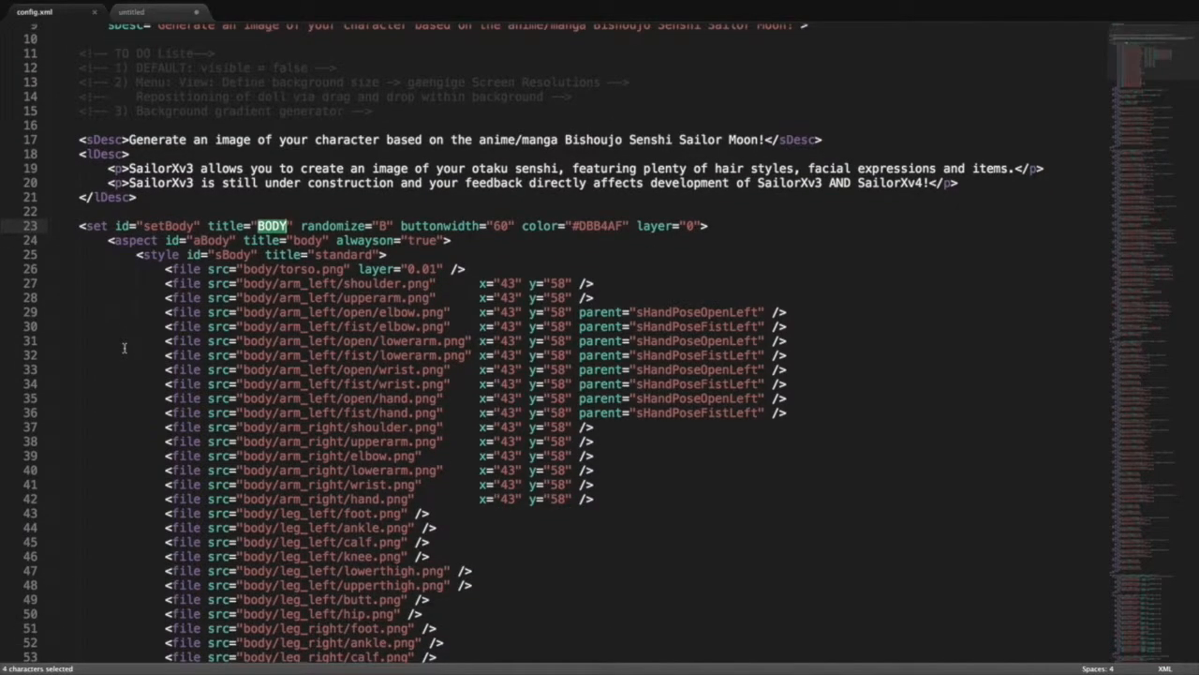
double_click(93, 225)
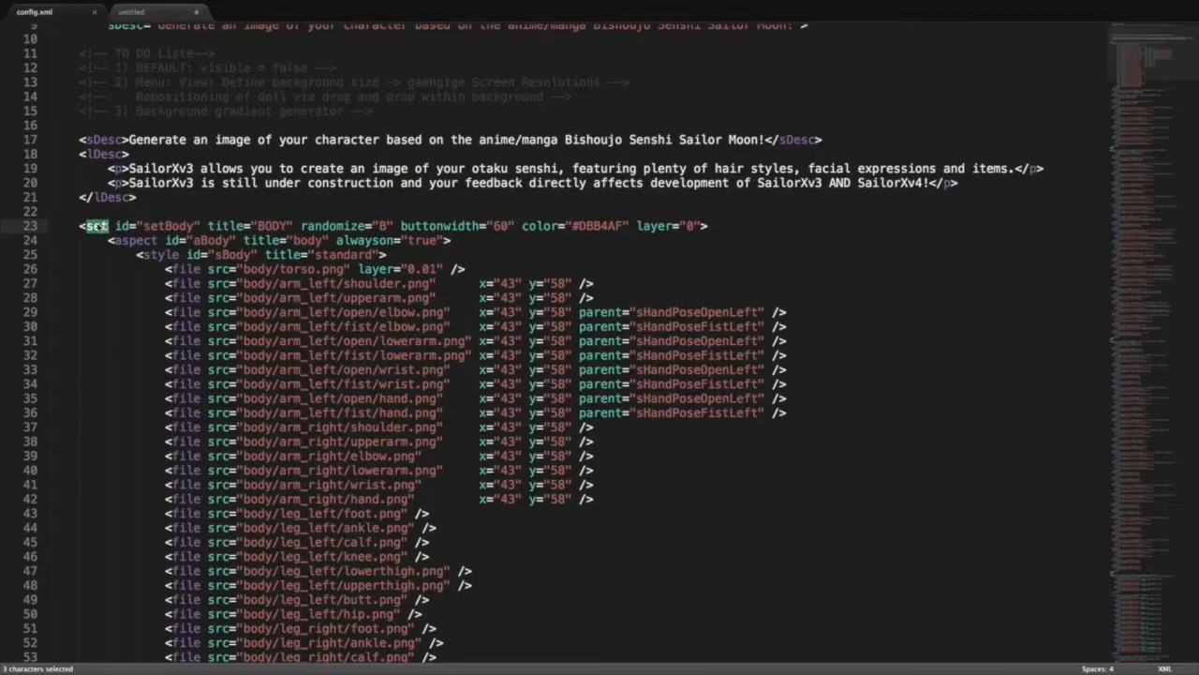
double_click(121, 227)
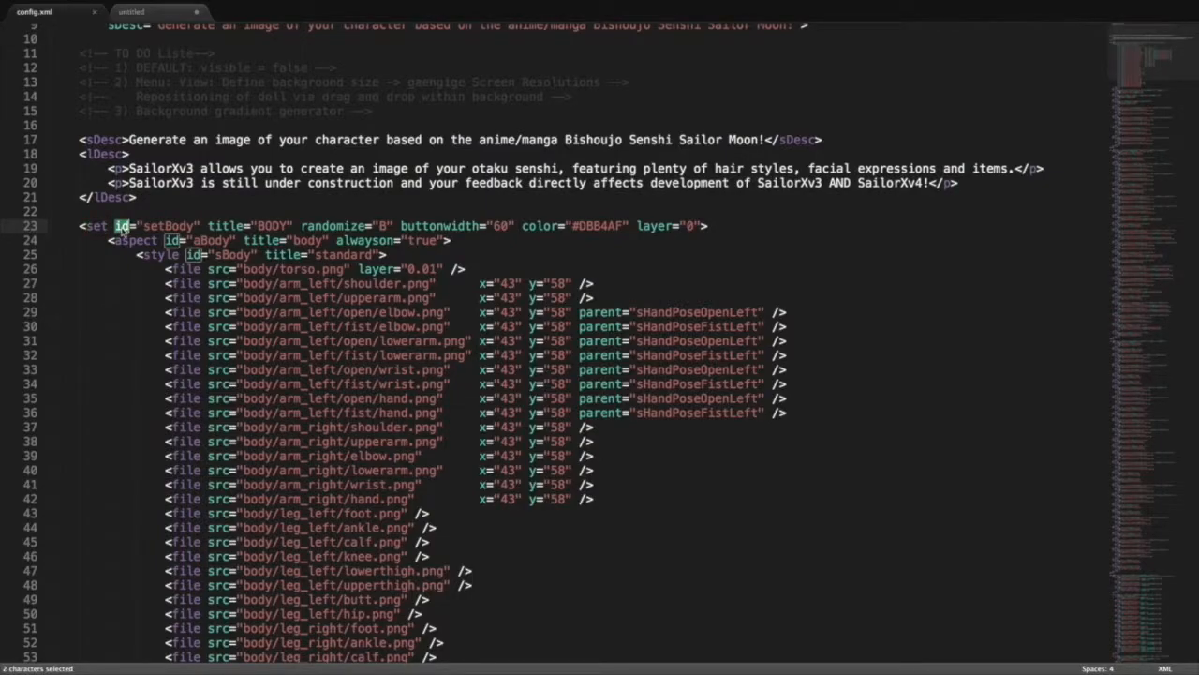
double_click(227, 228)
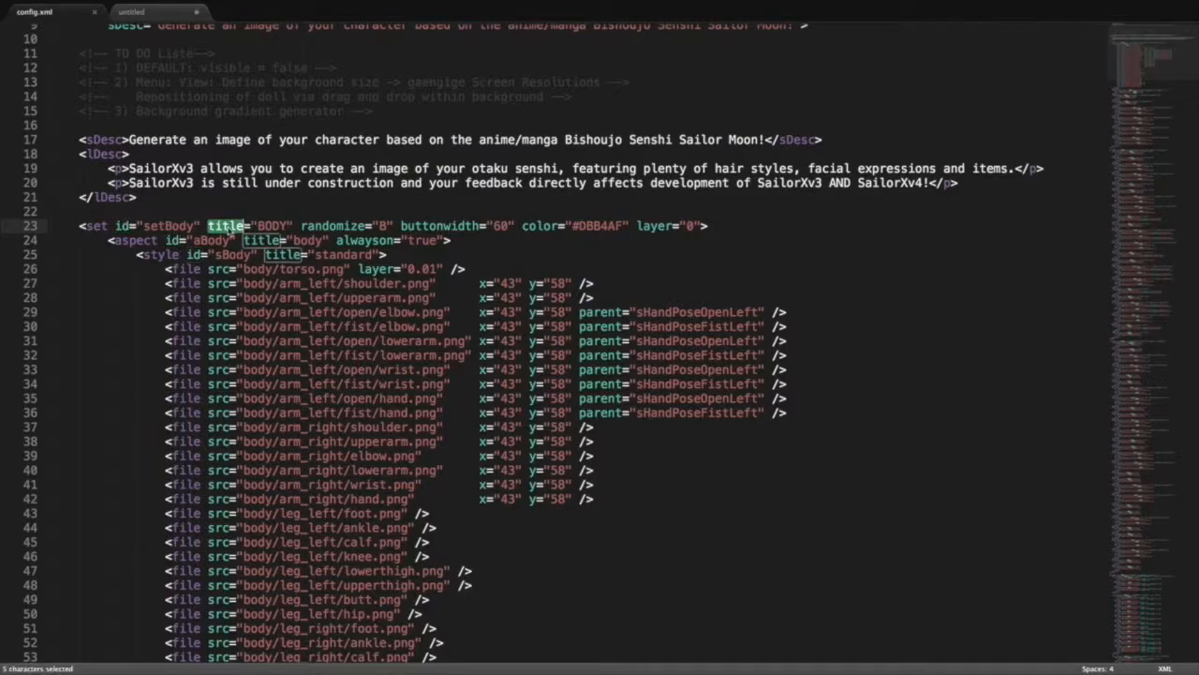
double_click(126, 227)
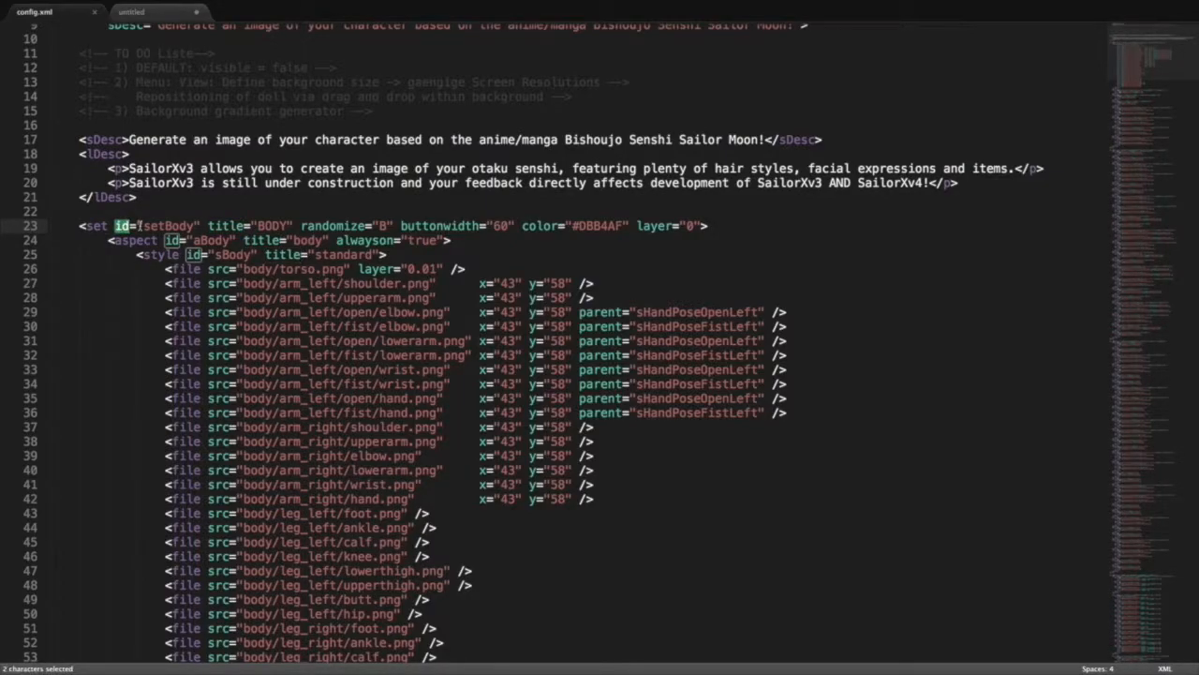
double_click(191, 227)
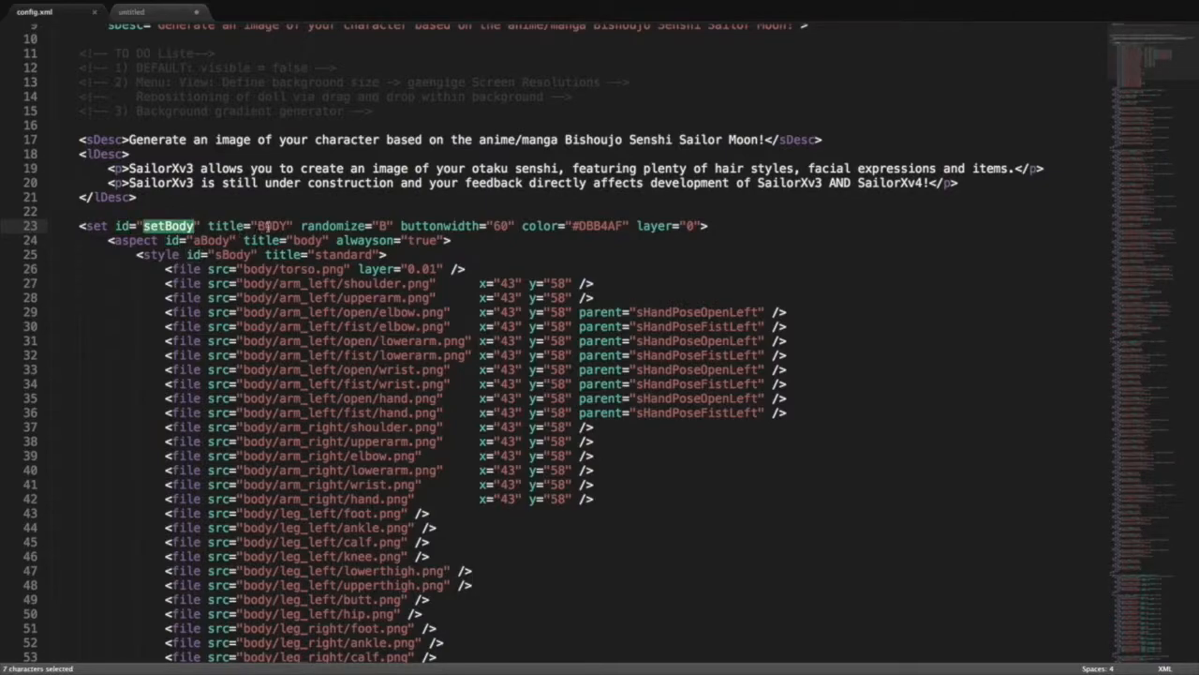
double_click(269, 227)
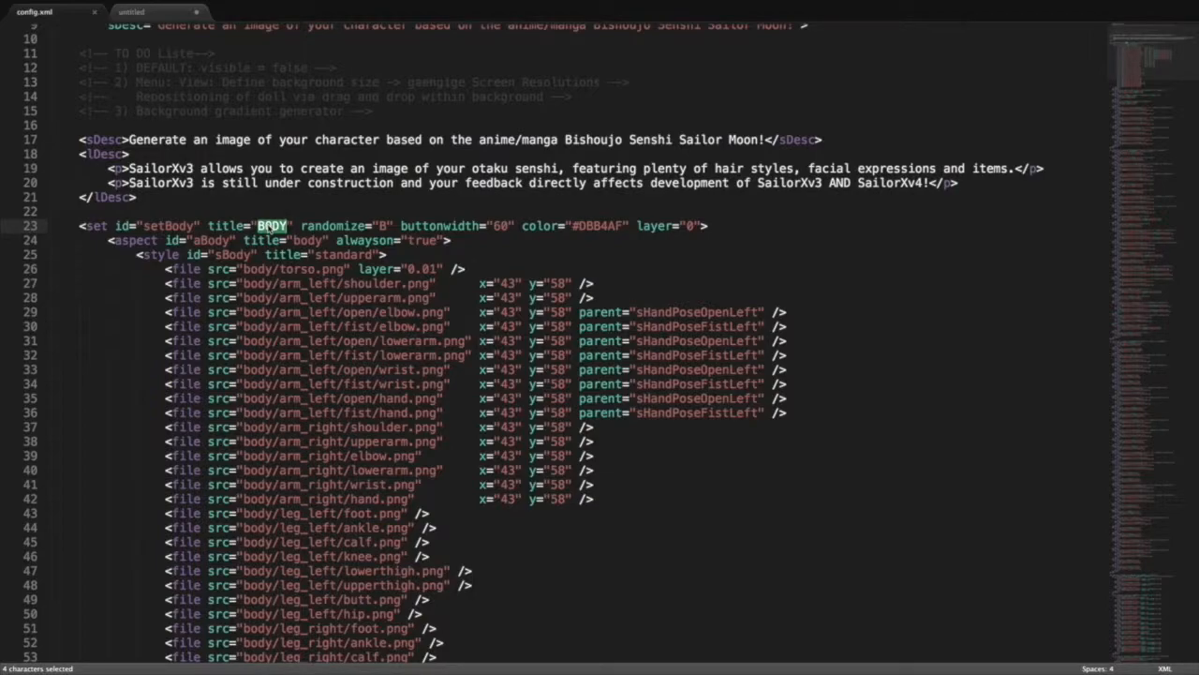
left_click(265, 228)
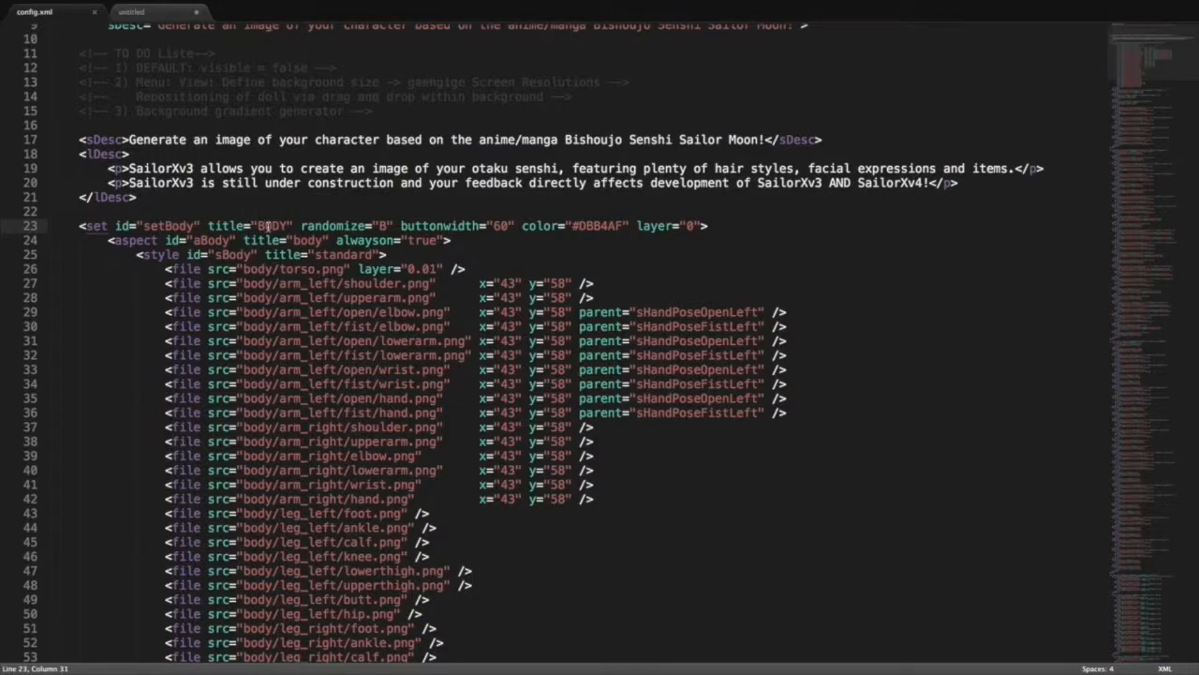
Search config.xml for forehead and then braidf to locate the forehead braid aspect, and close the search.
key("ctrl+f")
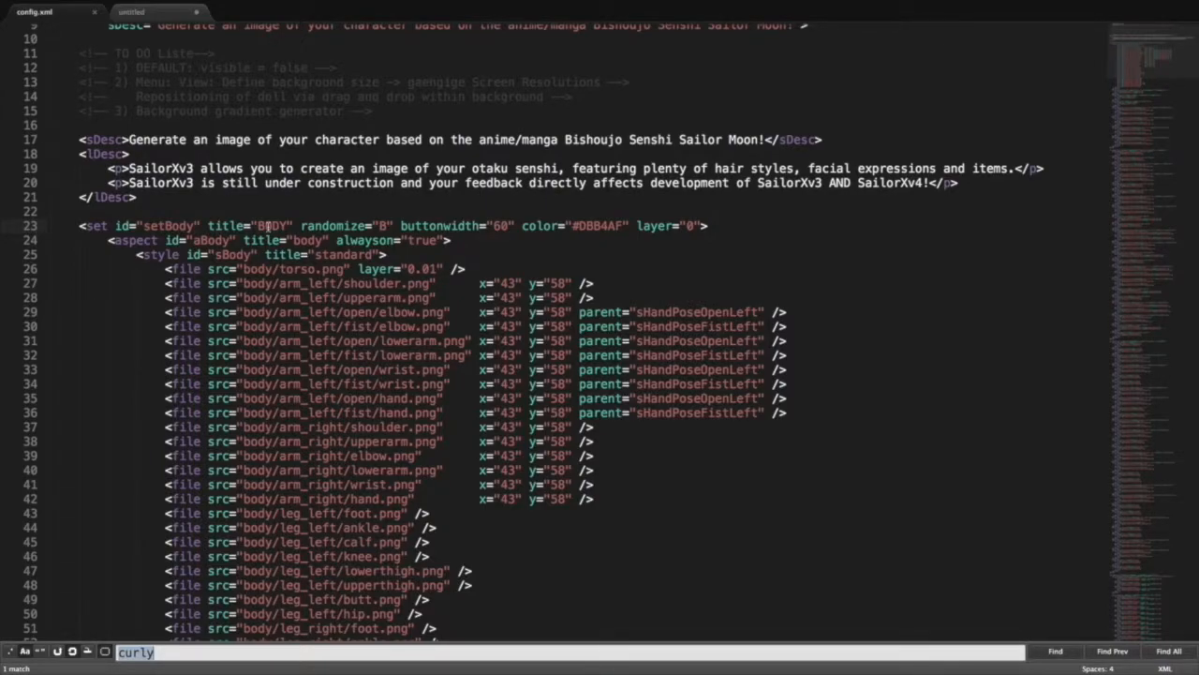
type("forehead")
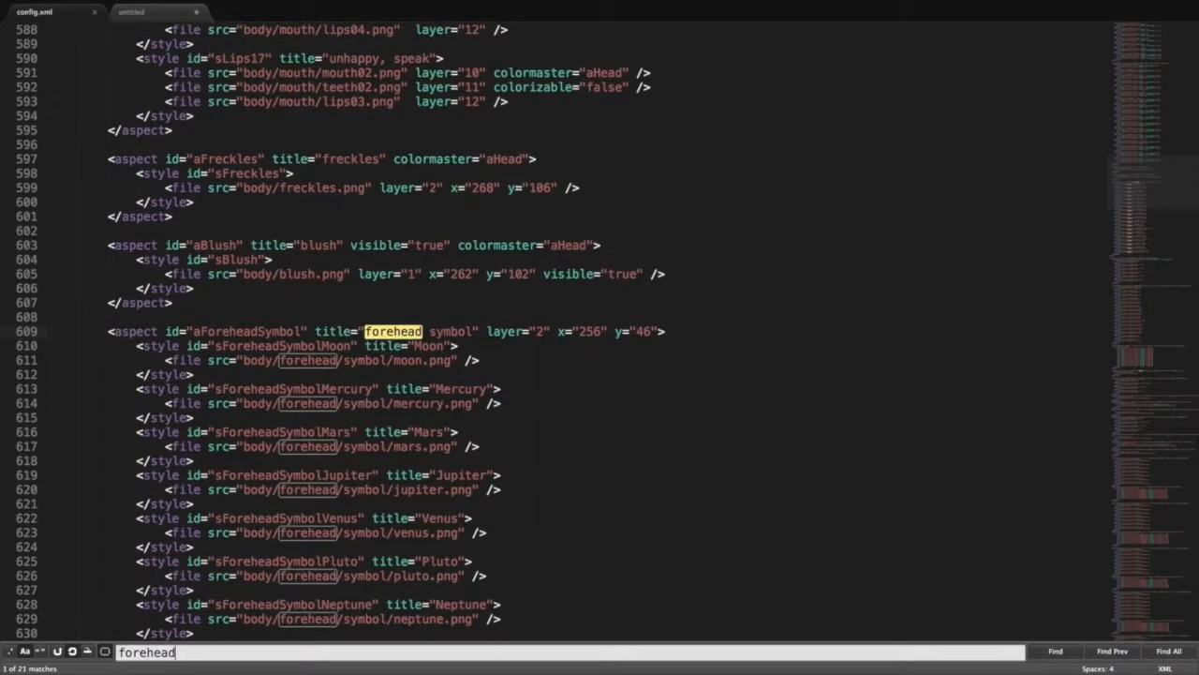
key("BackSpace")
key("BackSpace")
key("BackSpace")
key("BackSpace")
key("BackSpace")
key("BackSpace")
key("BackSpace")
key("BackSpace")
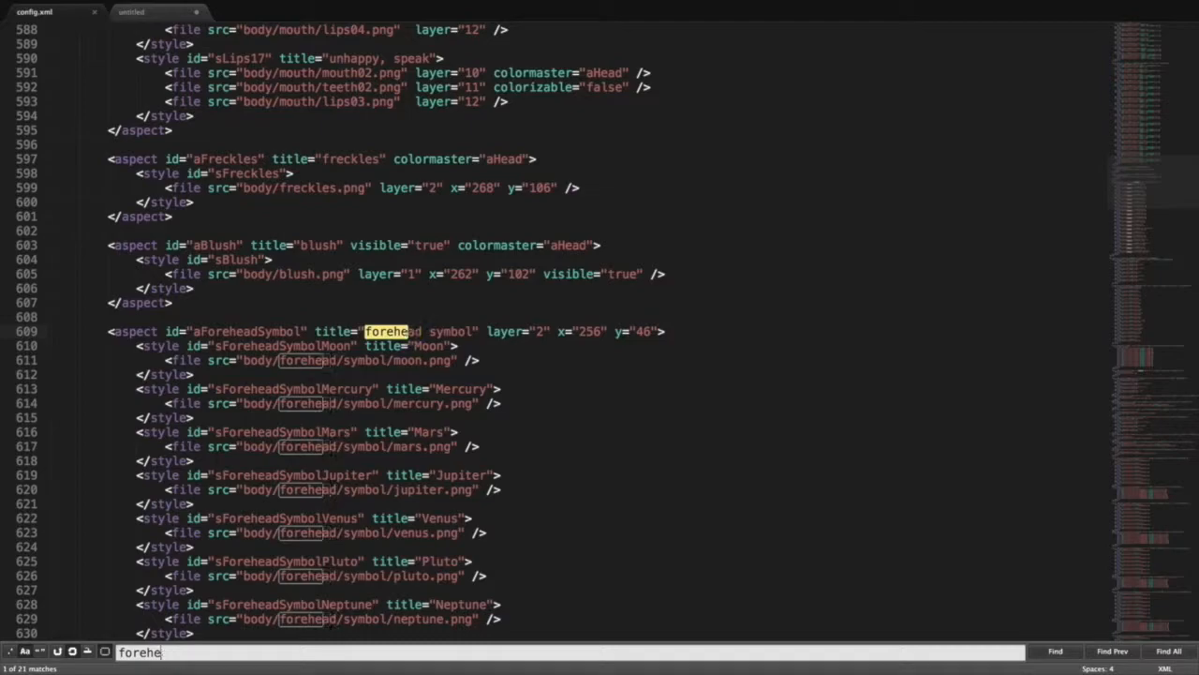
type("braidf")
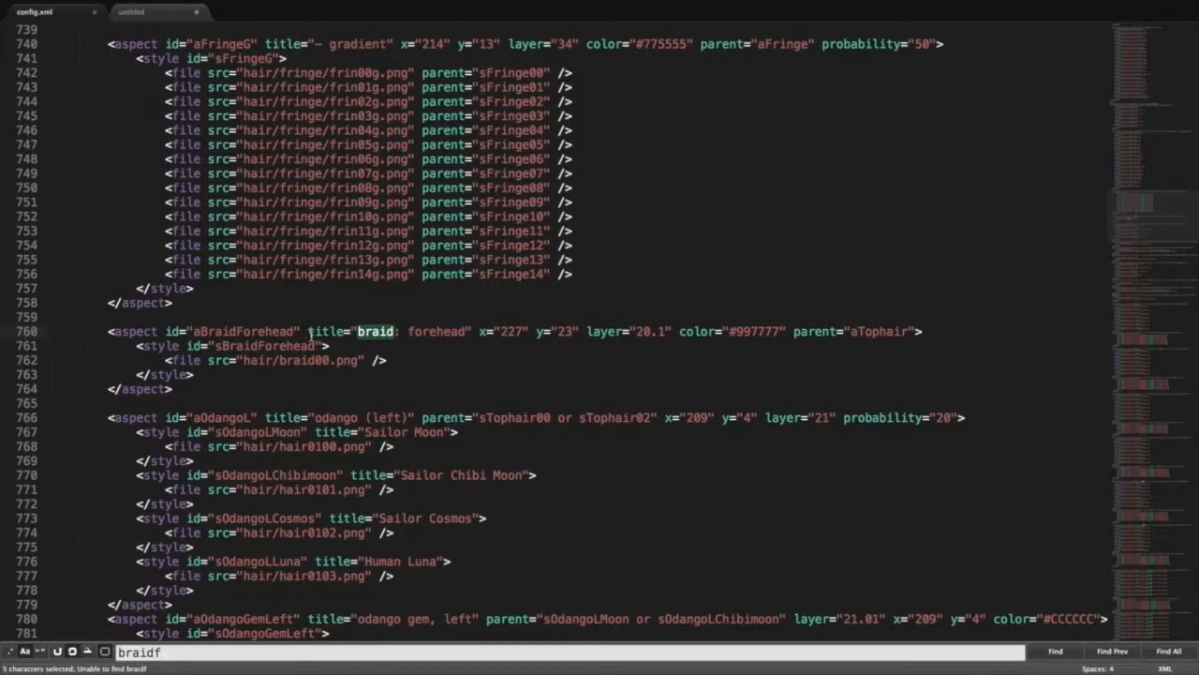
key("Escape")
Examine the forehead braid aspect's structure by highlighting its id, title, aspect tag, nested style tag and braid00 file name.
double_click(243, 332)
double_click(432, 331)
left_click_drag(357, 332, 459, 332)
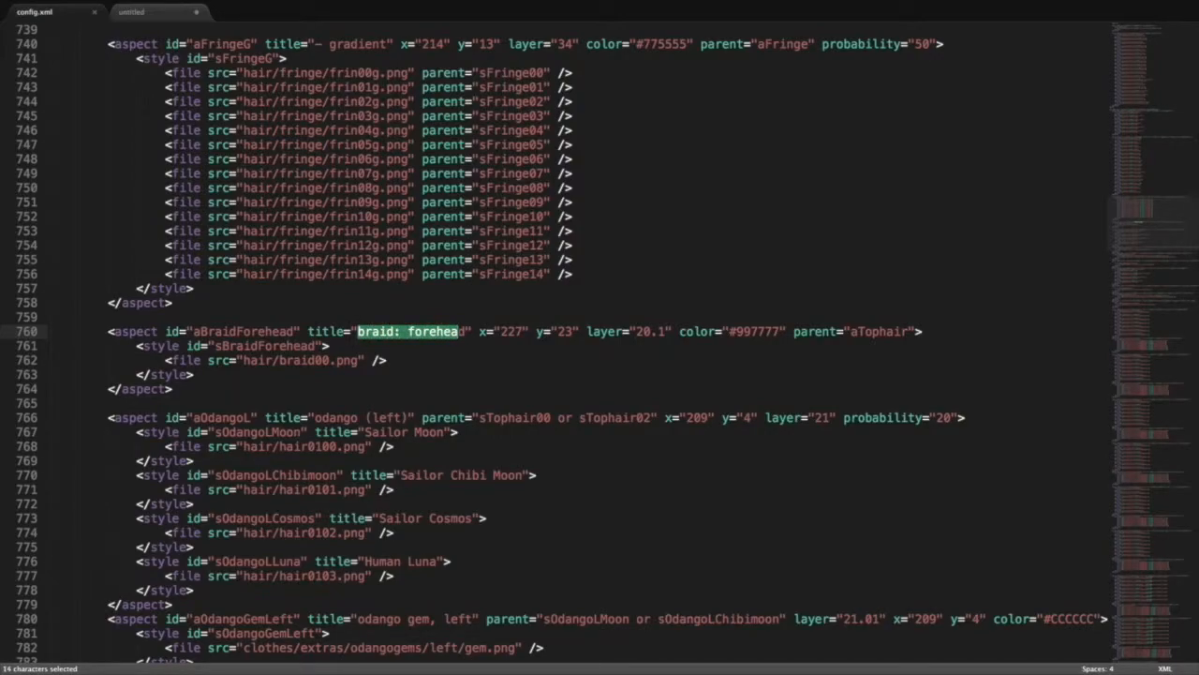
double_click(136, 331)
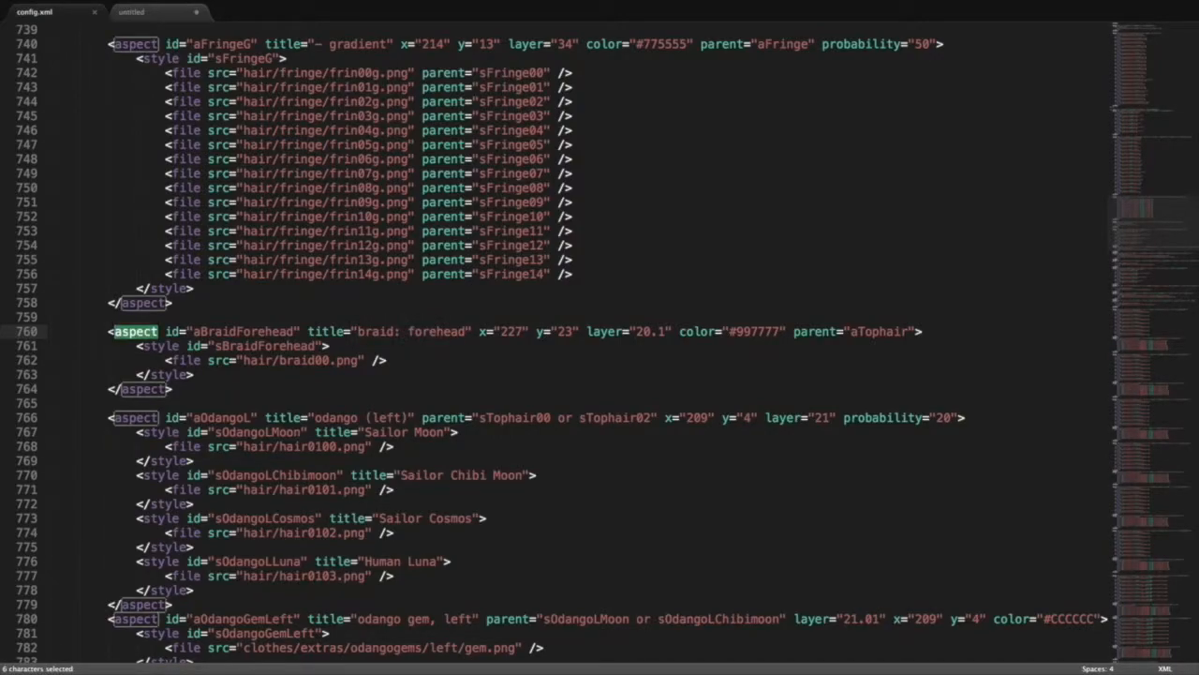
double_click(160, 345)
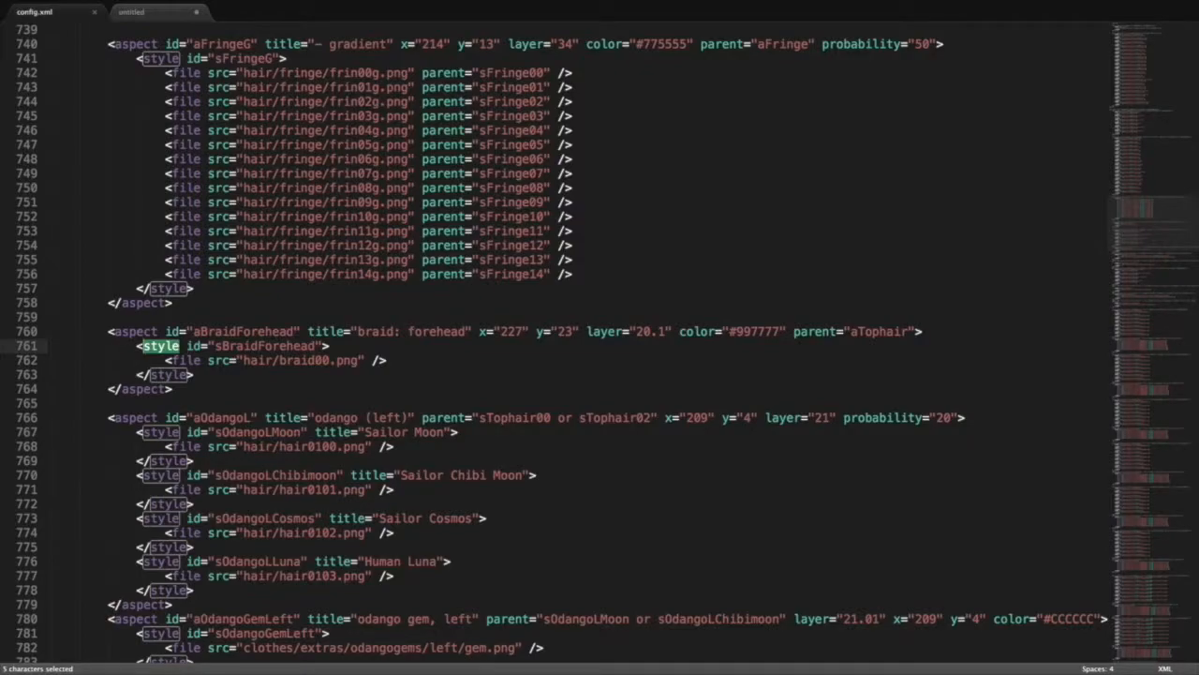
double_click(304, 360)
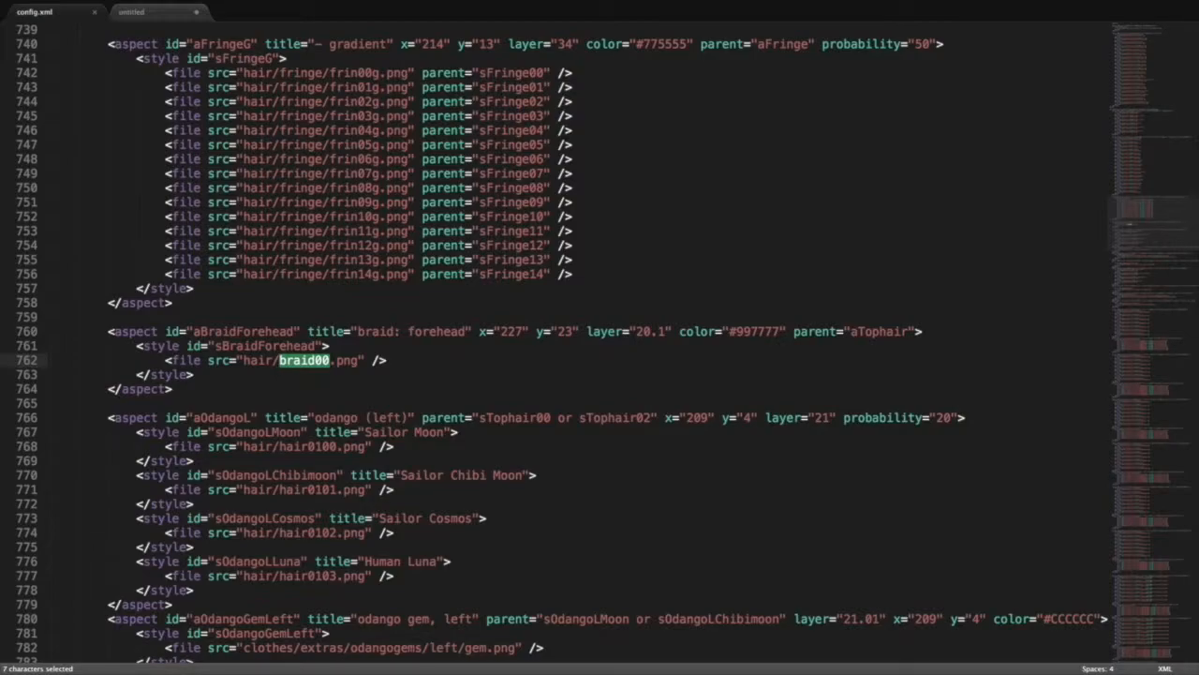
Examine the forehead braid aspect's id, title, x, y, layer, color and parent attributes and its closing tag.
left_click_drag(179, 331, 165, 332)
double_click(244, 332)
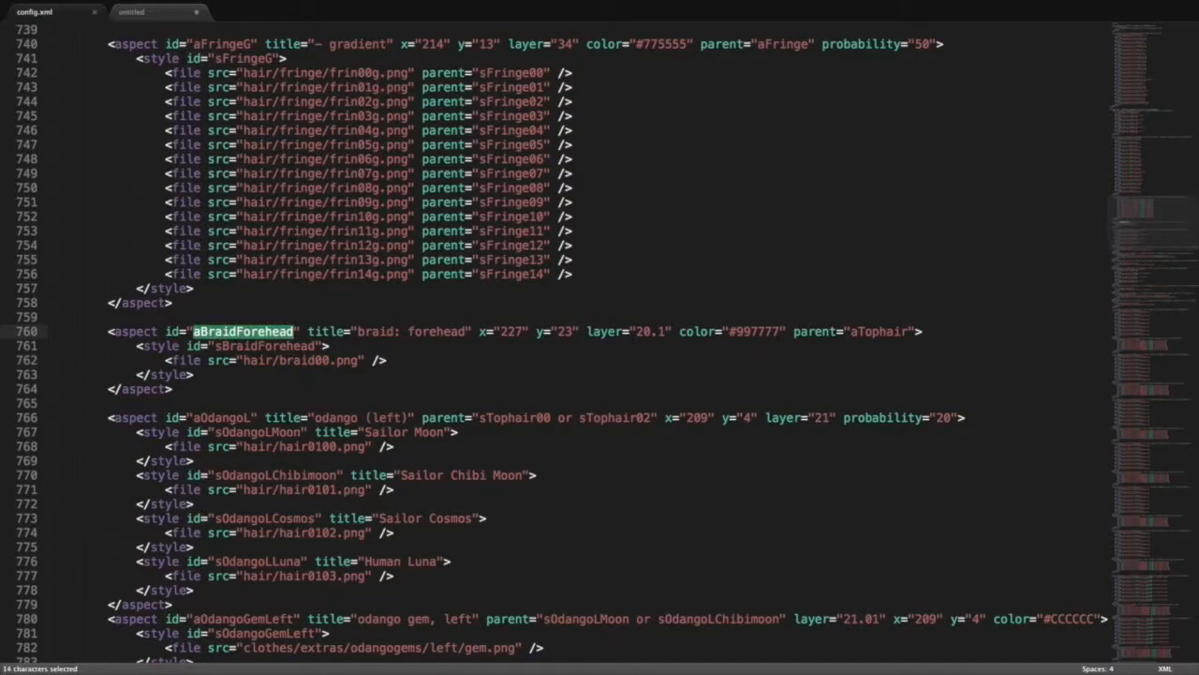
double_click(324, 331)
left_click_drag(358, 331, 466, 332)
double_click(482, 331)
double_click(540, 332)
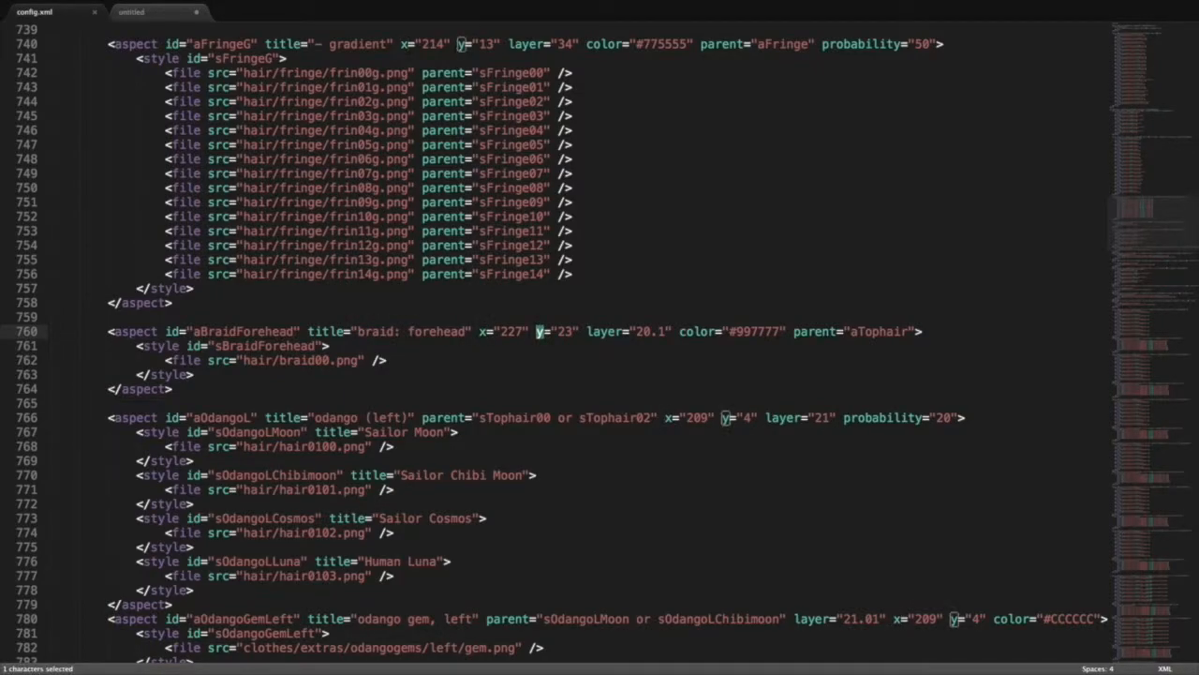
double_click(605, 332)
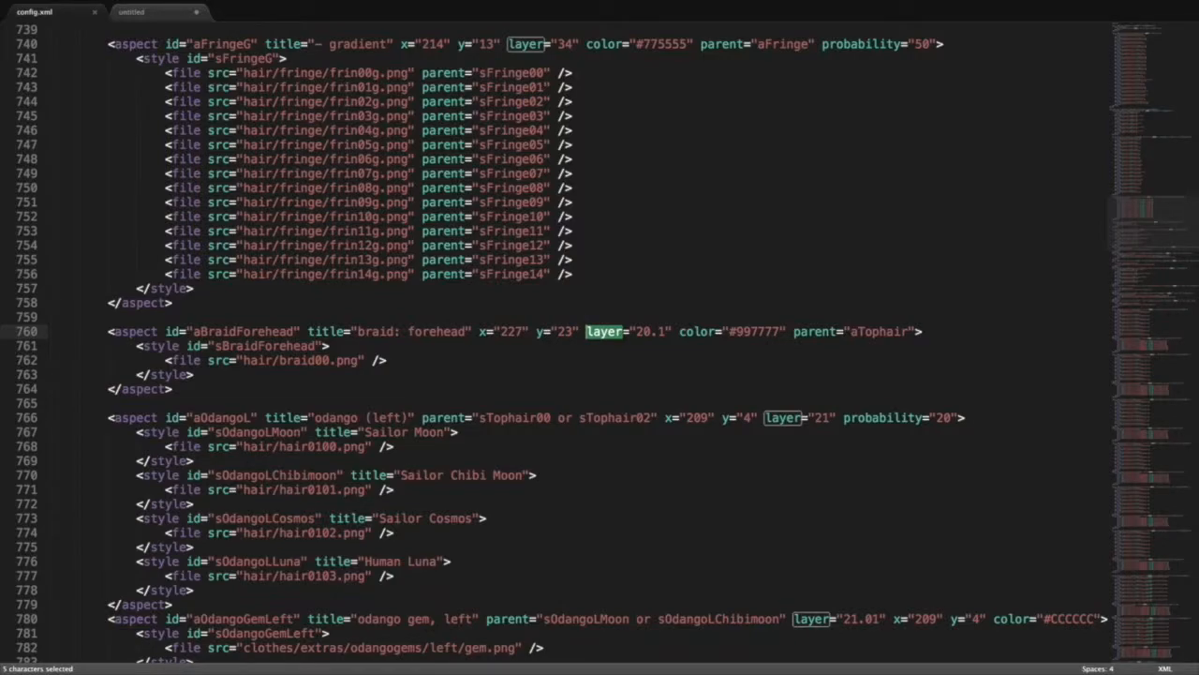
double_click(697, 332)
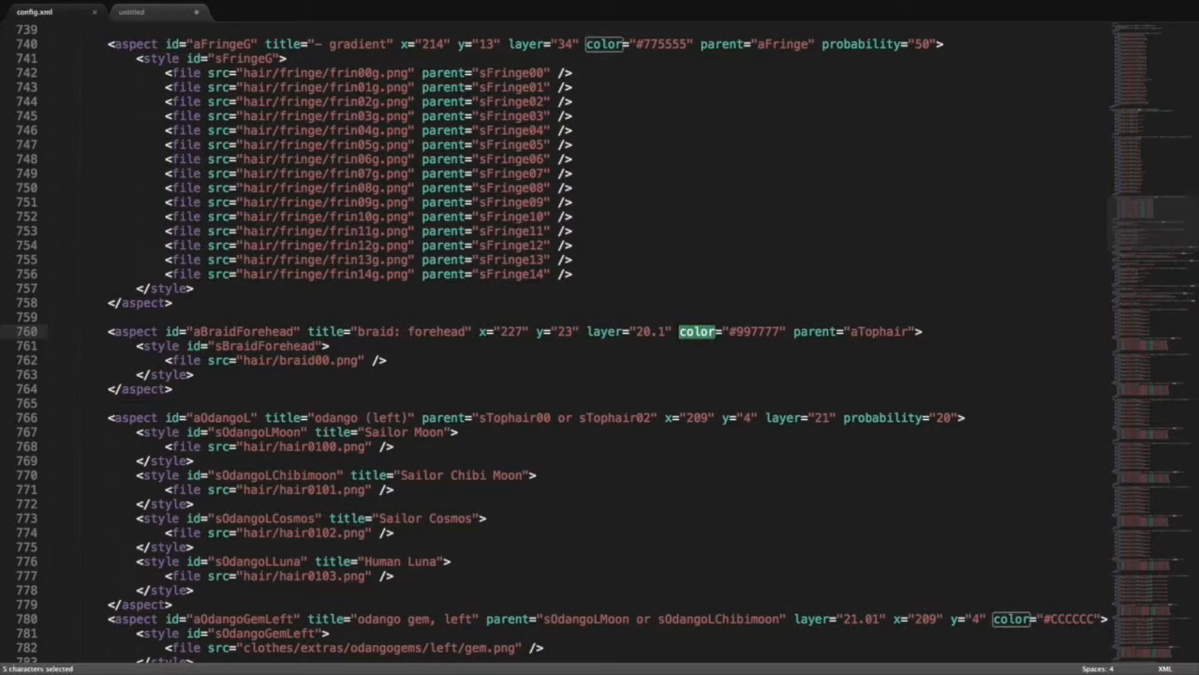
left_click_drag(737, 331, 780, 332)
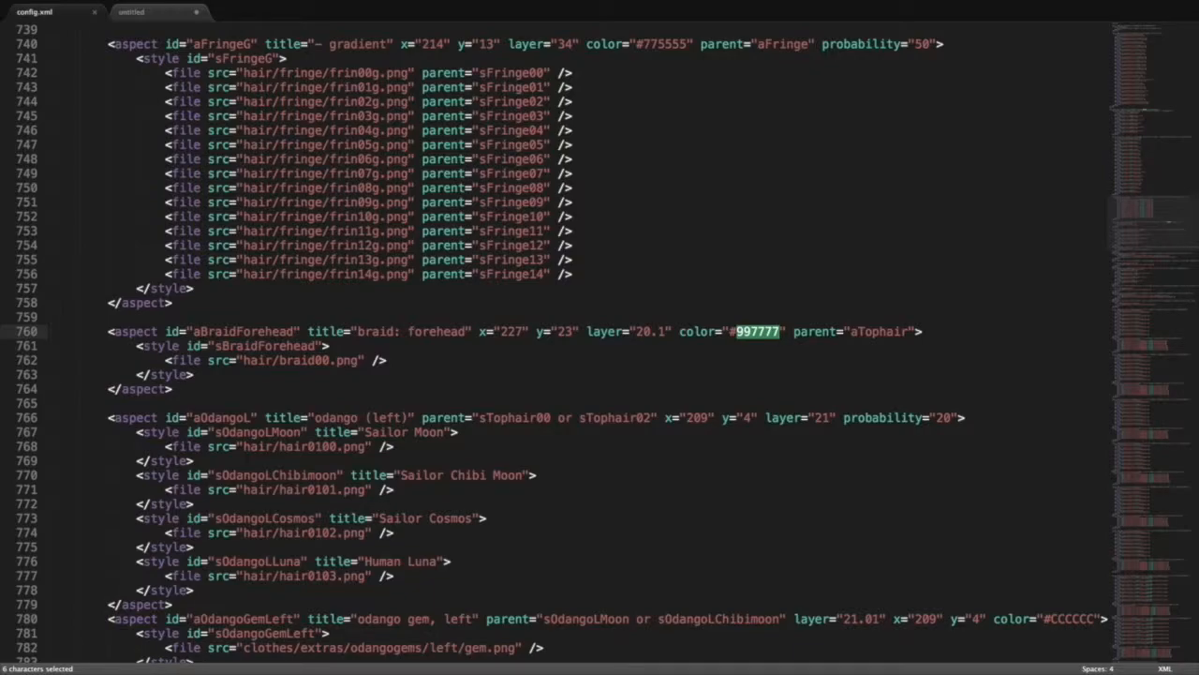
double_click(815, 330)
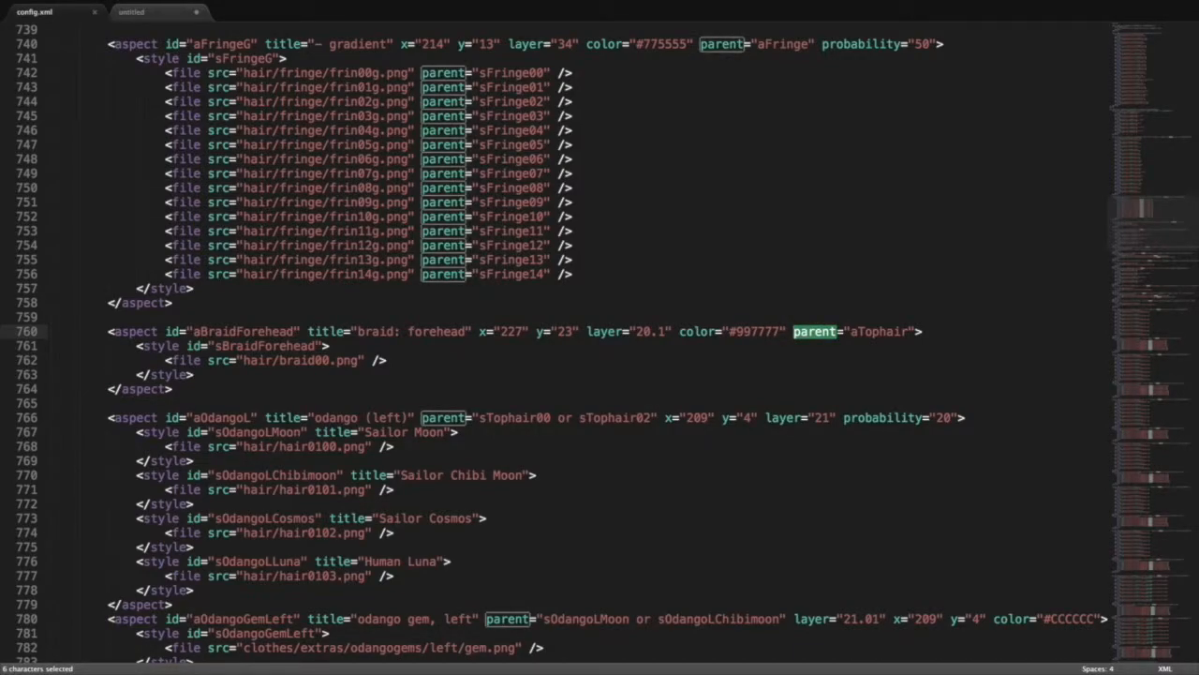
double_click(142, 389)
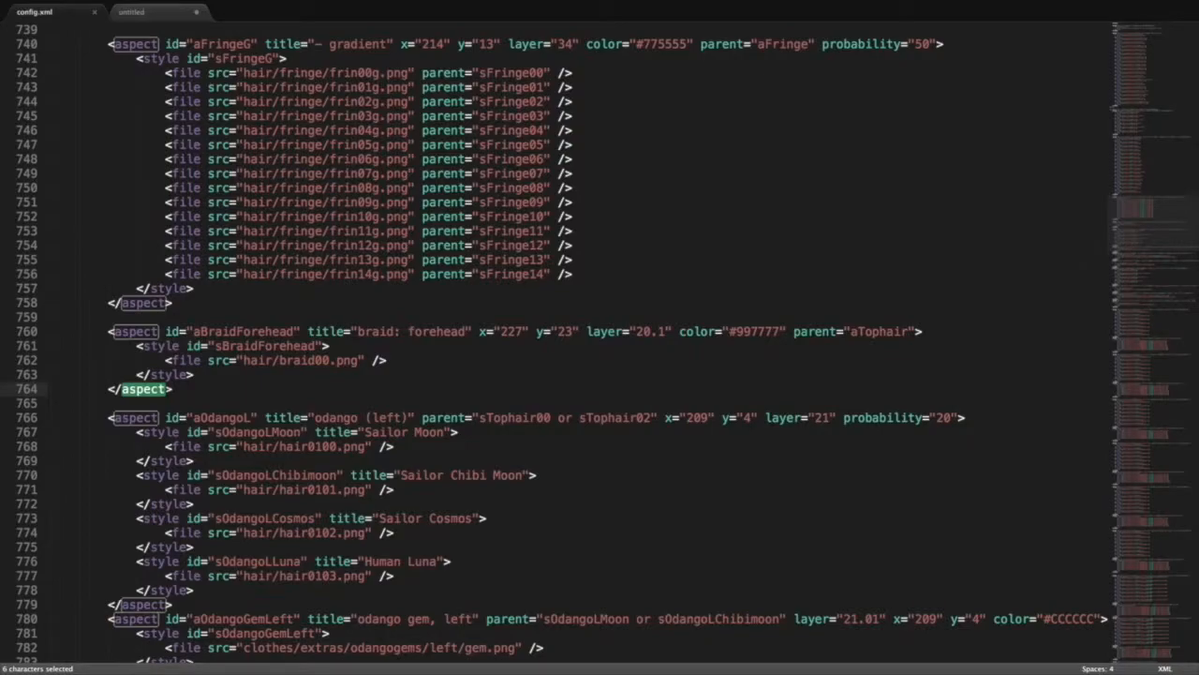
Copy the whole aBraidForehead aspect block and paste the duplicate directly below the original.
left_click_drag(174, 389, 73, 332)
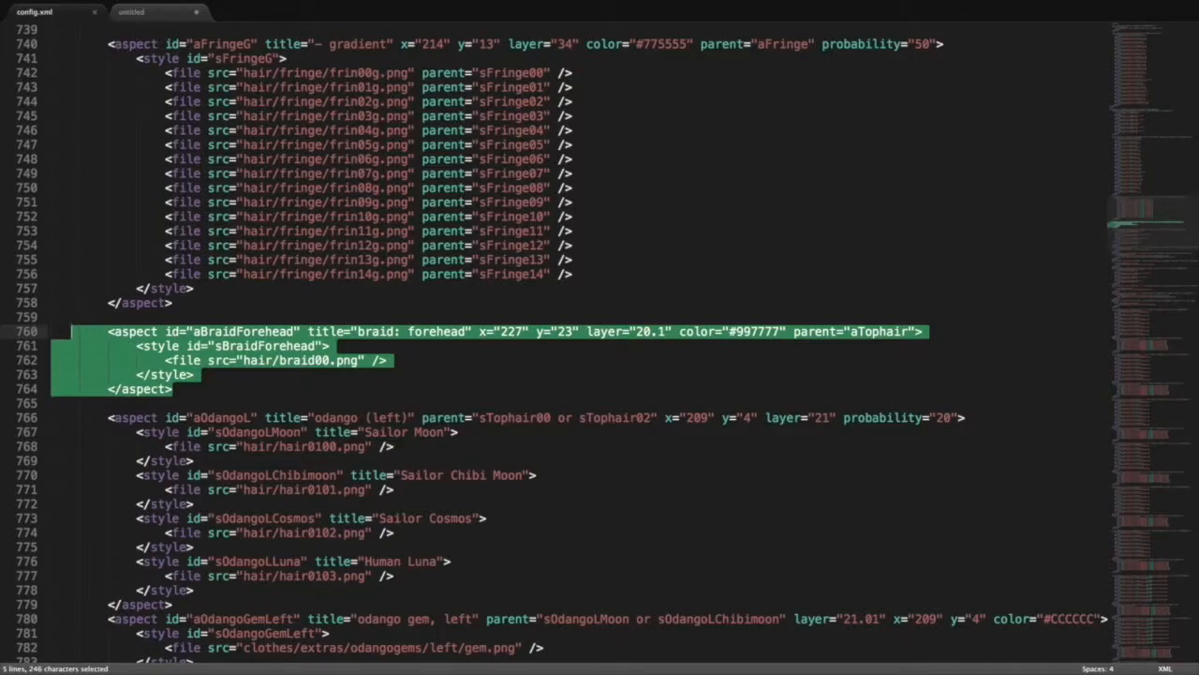
key("shift+Left")
key("shift+Left")
key("shift+Left")
key("shift+Left")
key("shift+Left")
key("ctrl+c")
key("Right")
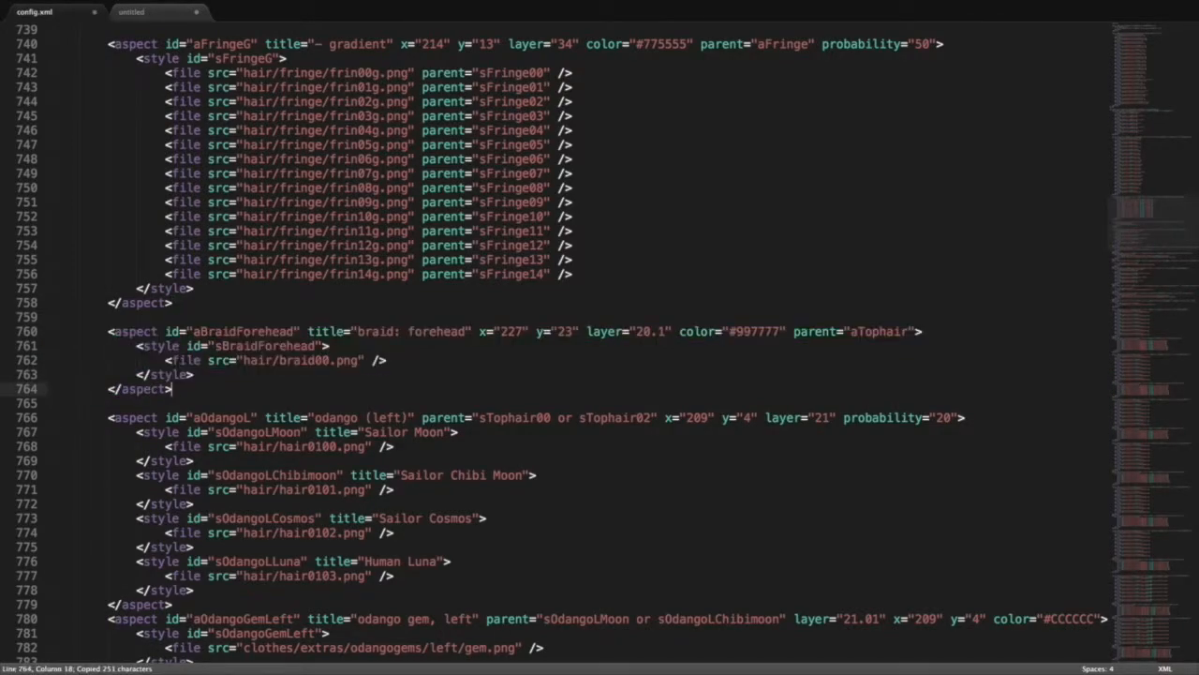
key("ctrl+v")
Change the duplicated aspect's id to aBraidKaorinite and its title to "braid: Kaorinite".
double_click(244, 417)
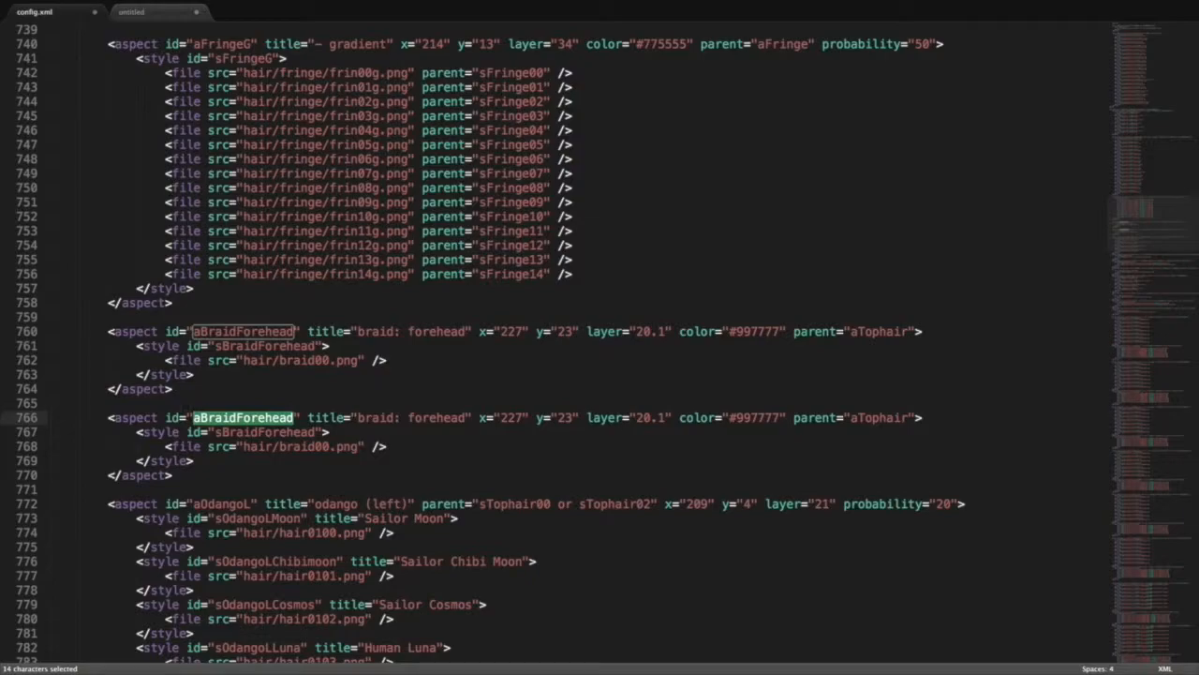
left_click(238, 405)
left_click_drag(236, 418, 294, 418)
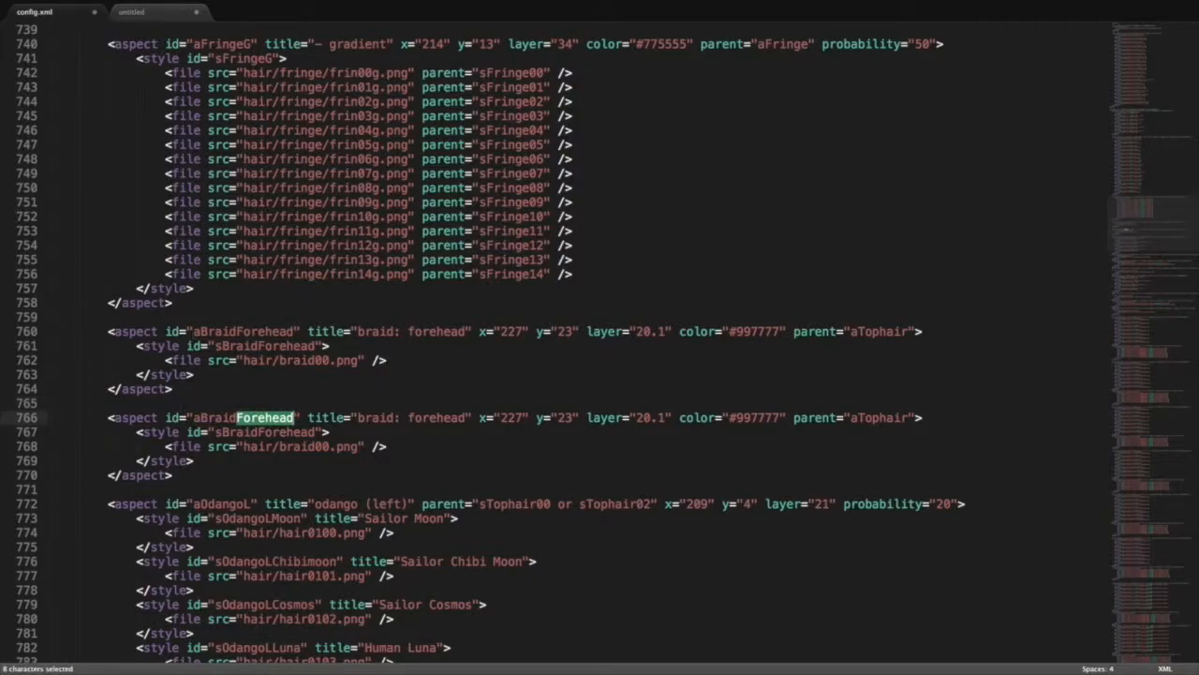
type("Kaorinite")
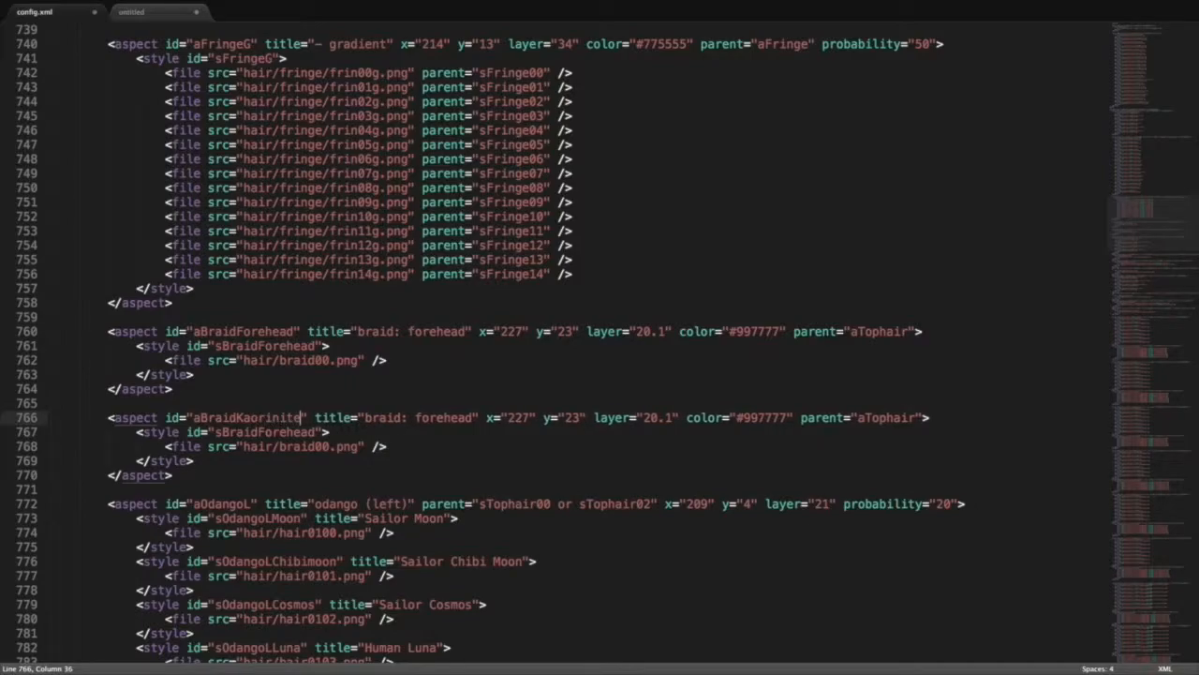
double_click(437, 416)
key("BackSpace")
type("Kaor")
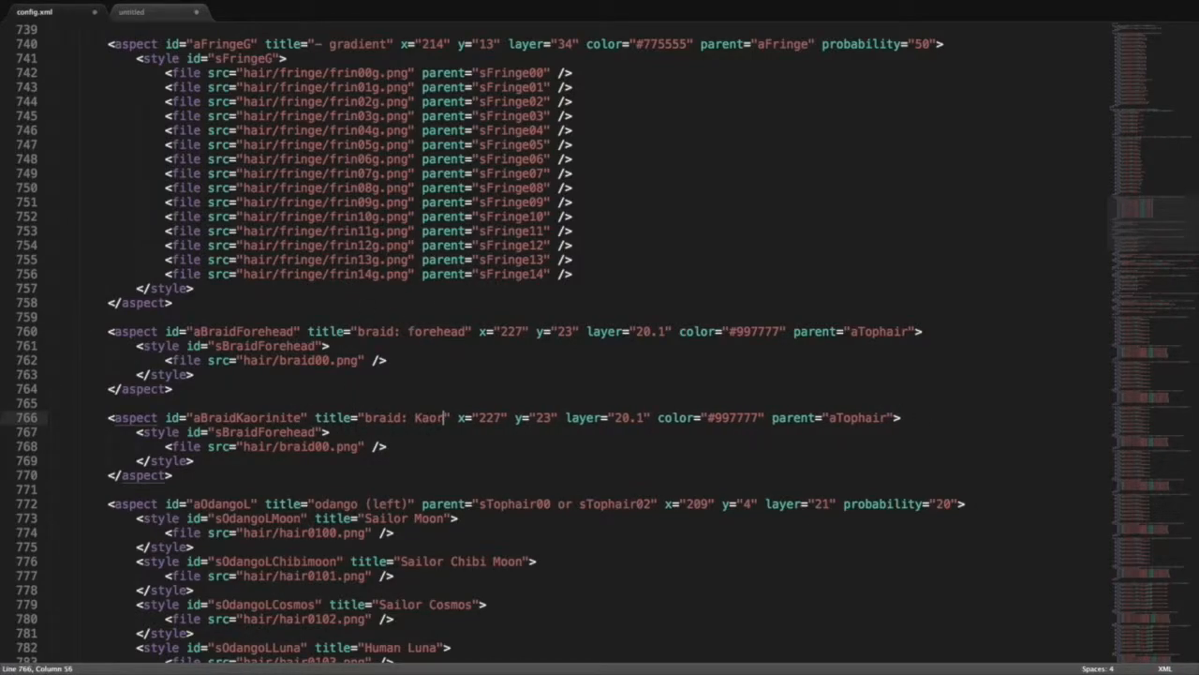
type("inite")
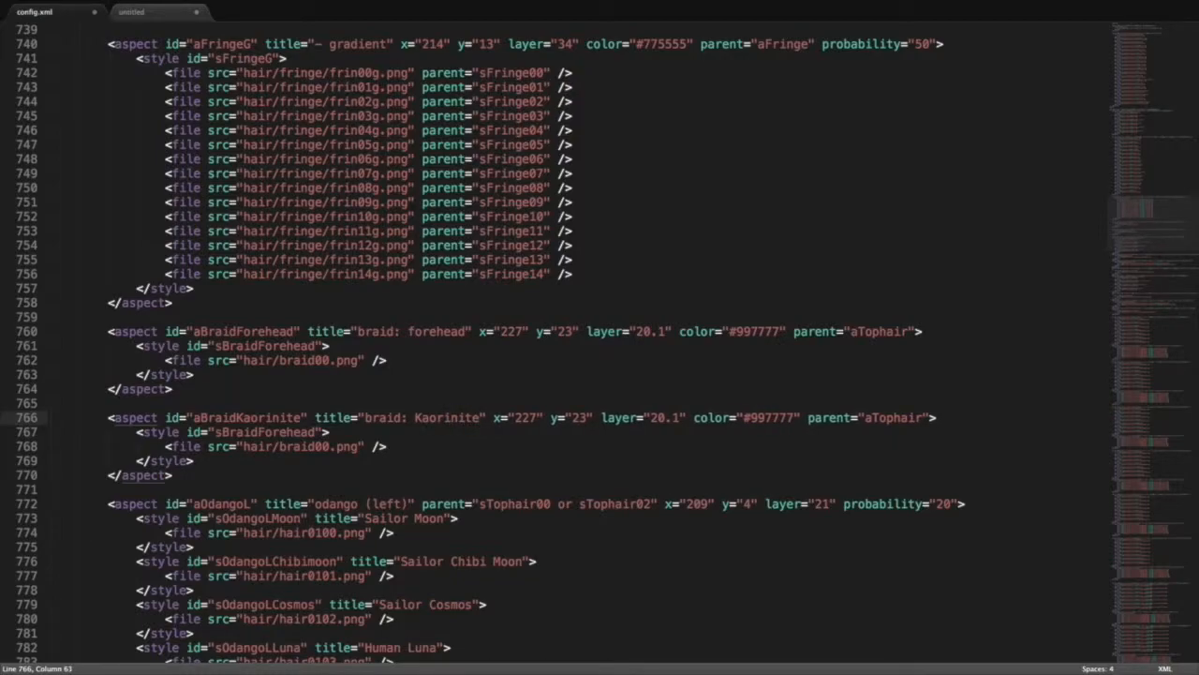
Set both the x and y attributes of the aBraidKaorinite aspect to 0.
double_click(534, 417)
type("0")
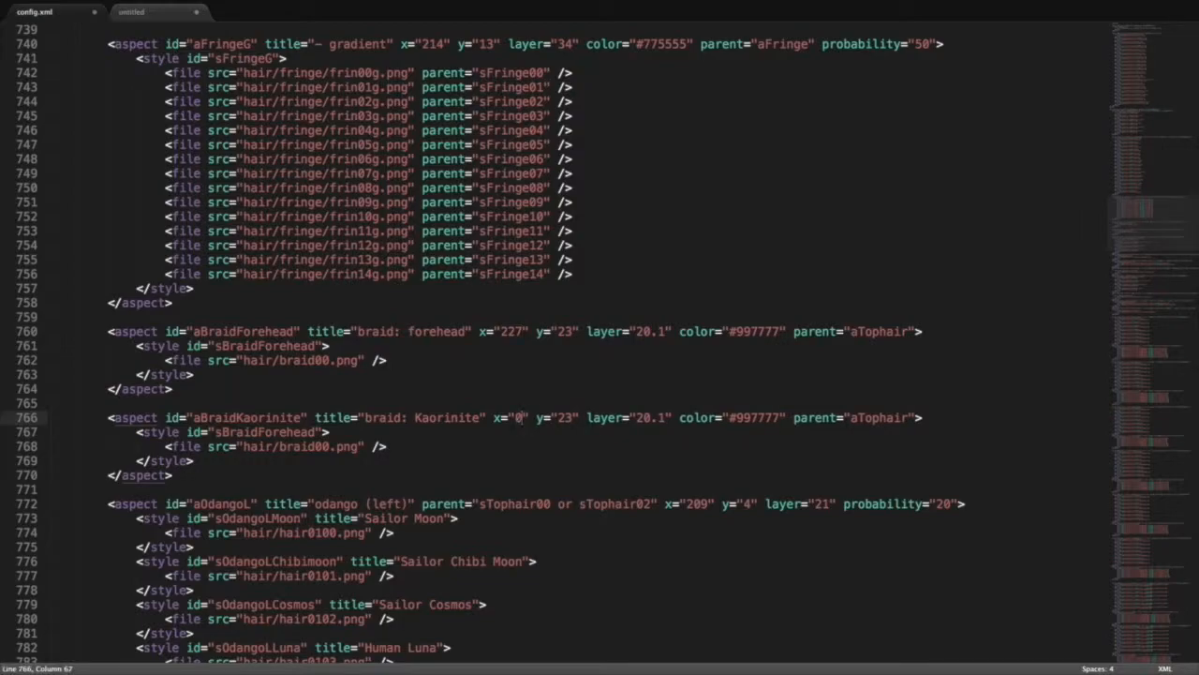
double_click(566, 417)
type("0")
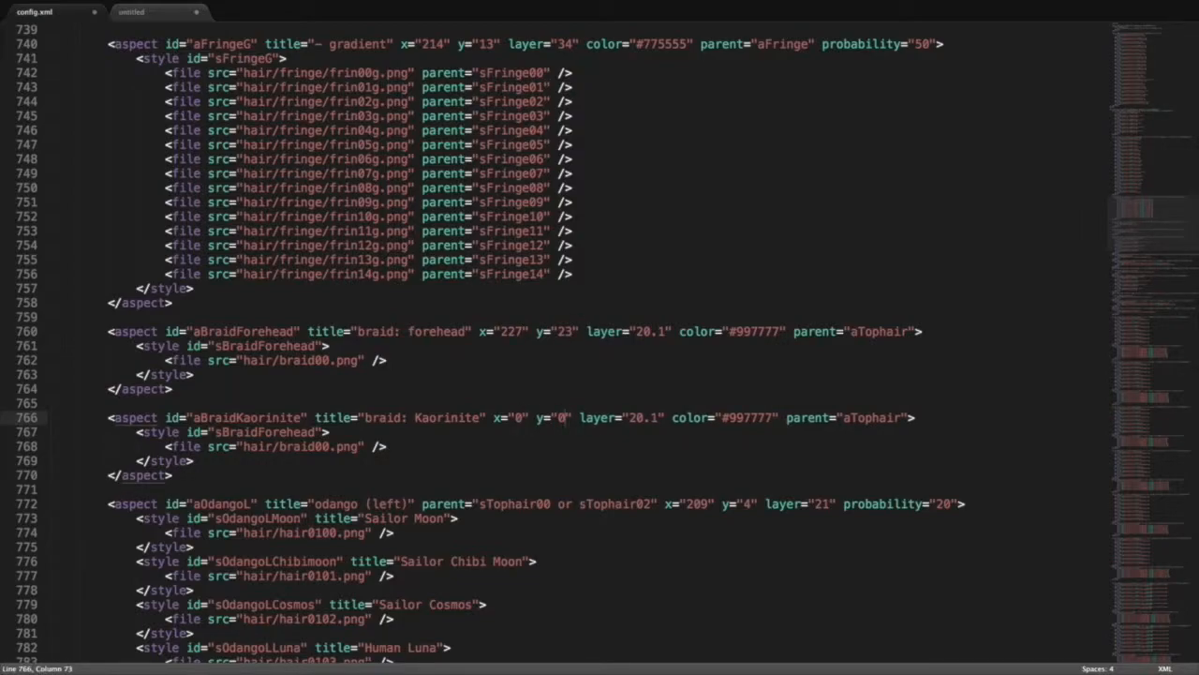
Examine the layer, color and parent attributes of the aBraidKaorinite aspect, including the aTophair parent reference.
left_click(601, 417)
double_click(642, 417)
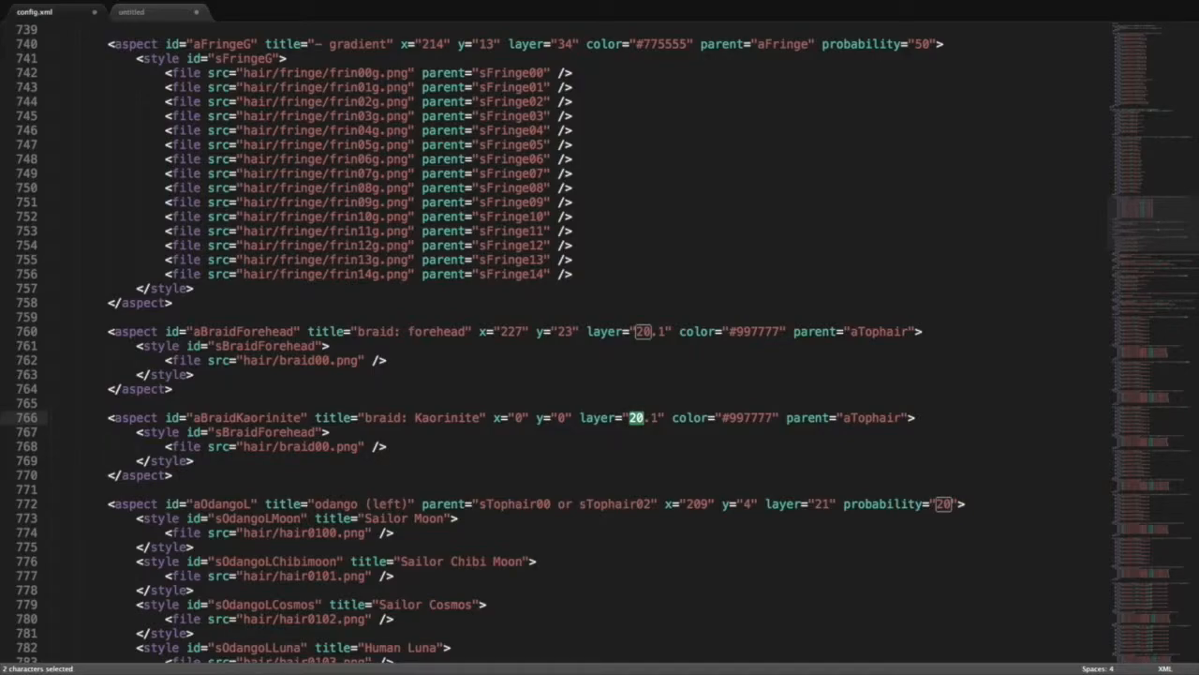
double_click(752, 418)
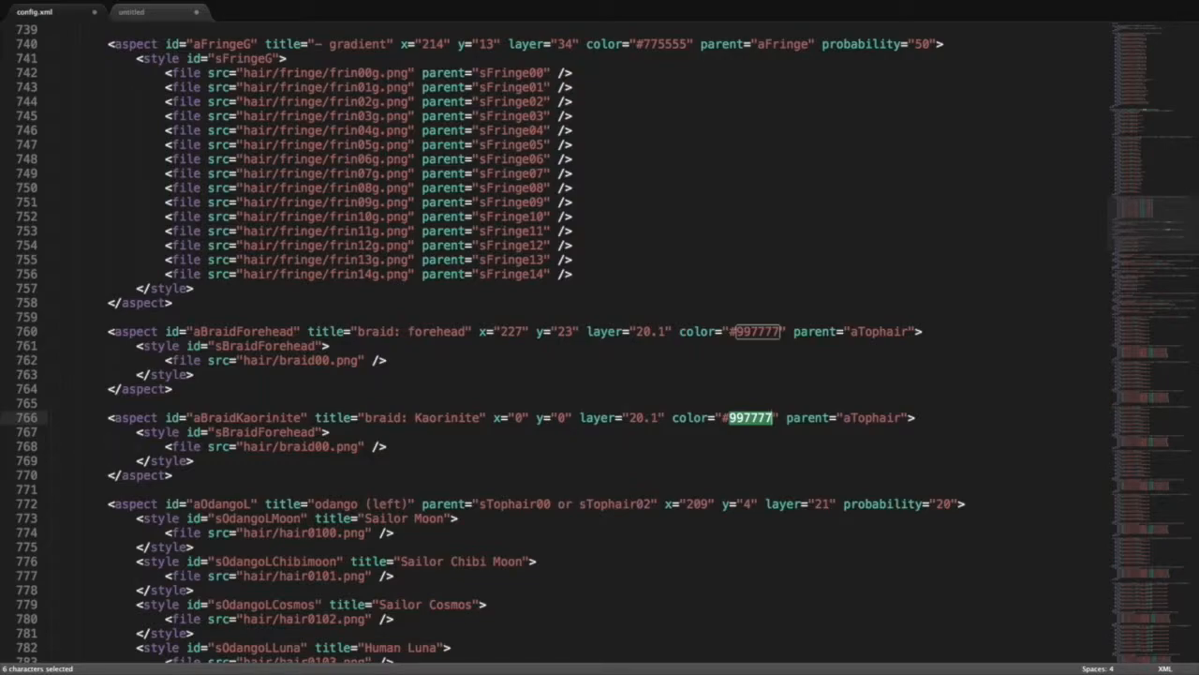
double_click(816, 418)
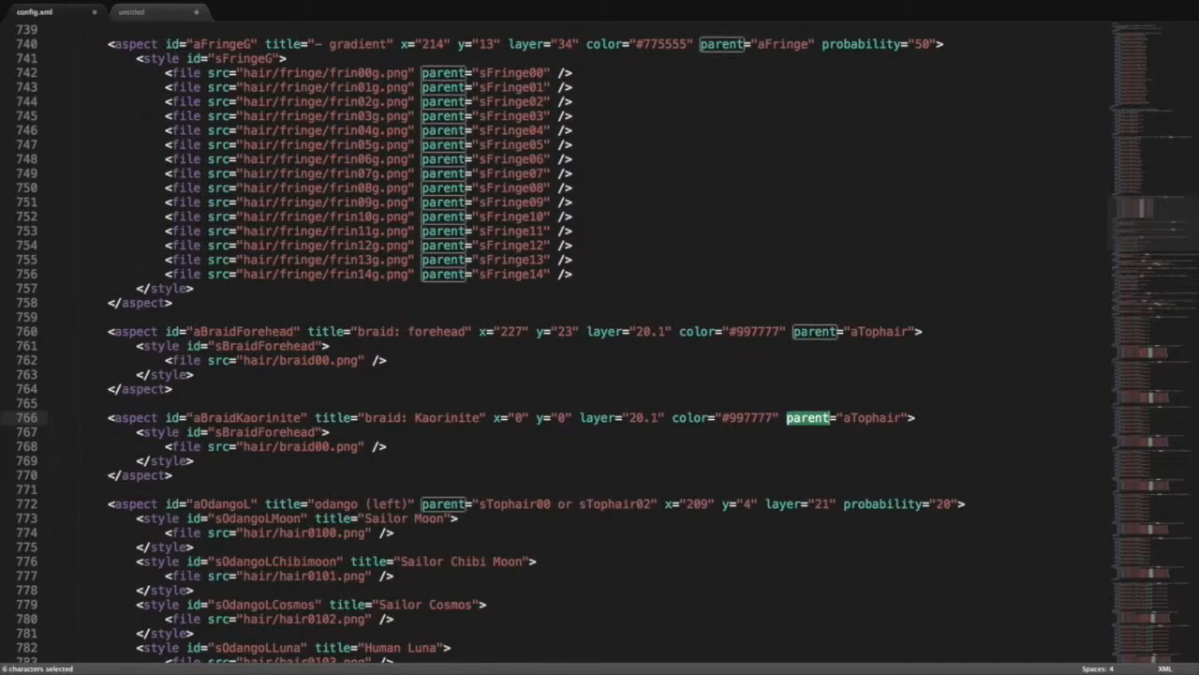
left_click(857, 418)
double_click(871, 418)
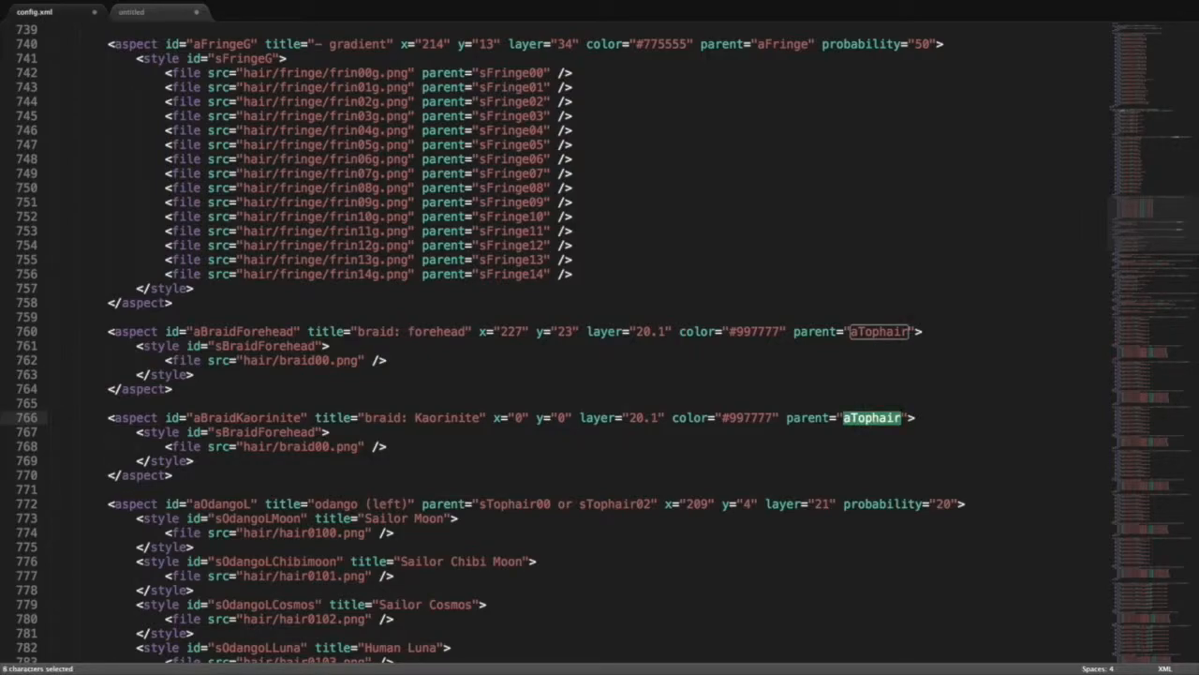
double_click(231, 417)
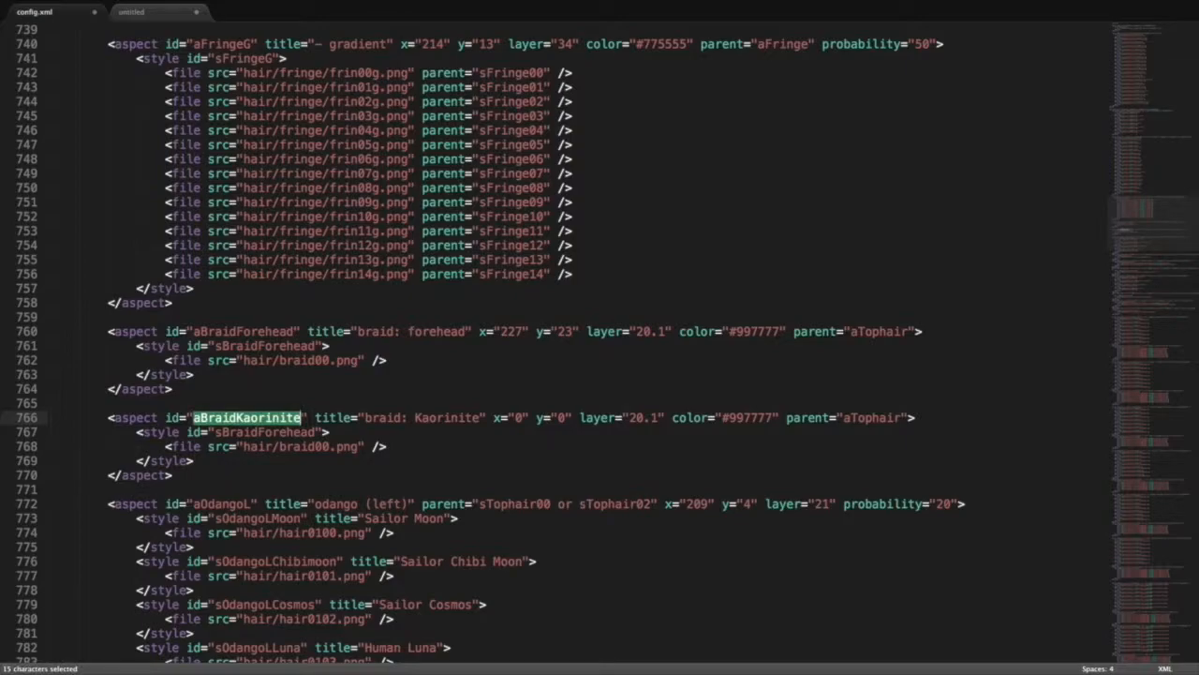
double_click(873, 418)
key("super+c")
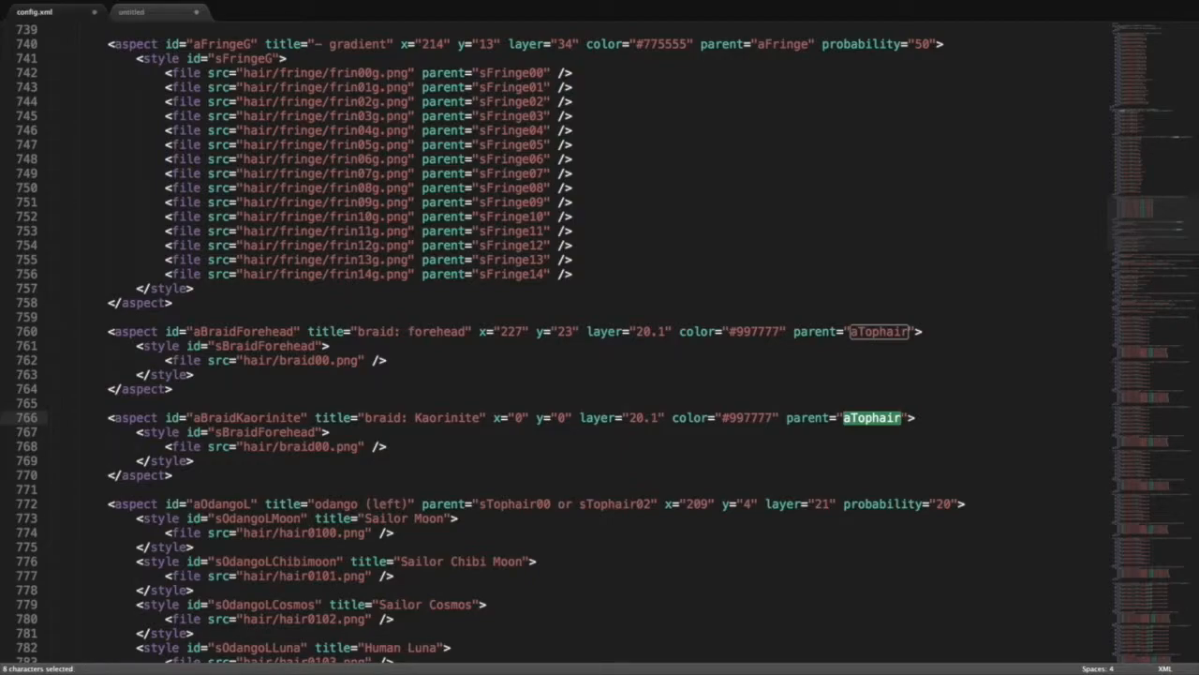
left_click(850, 418)
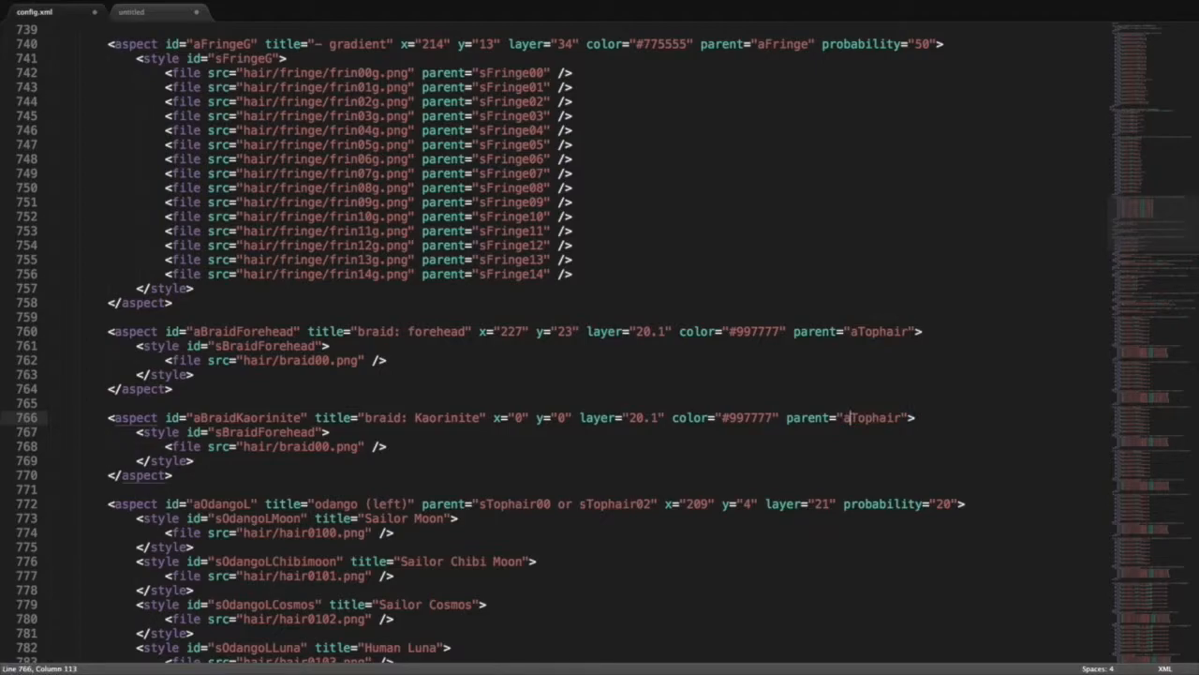
left_click(214, 432)
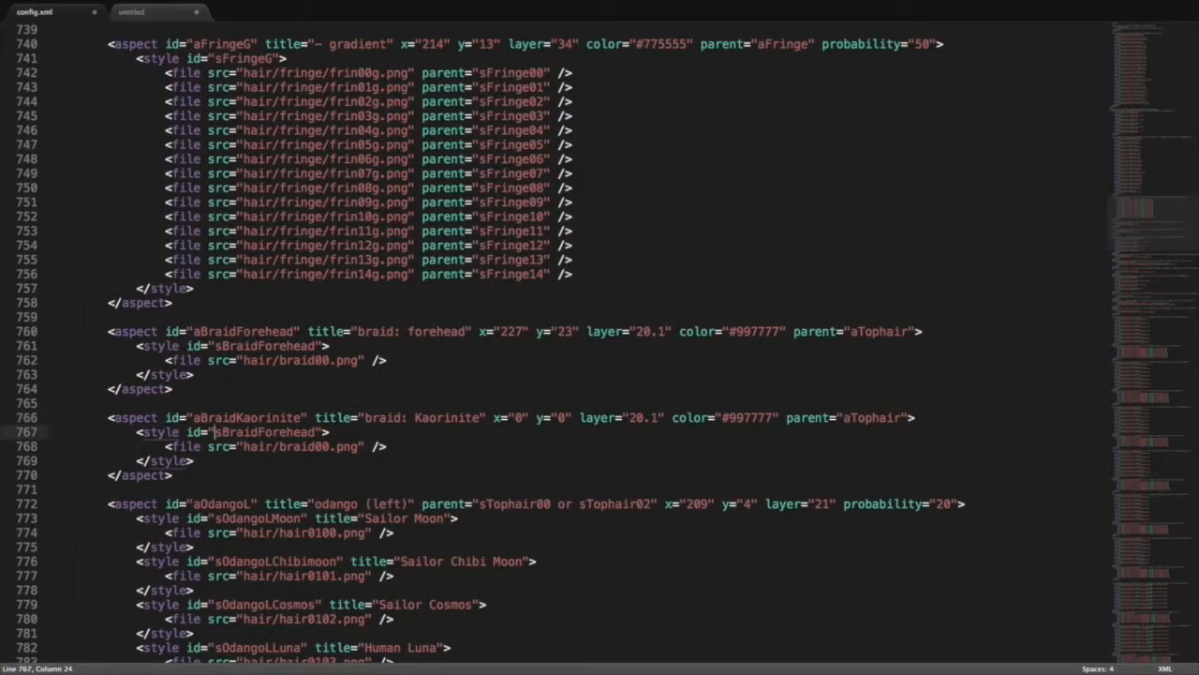
double_click(882, 418)
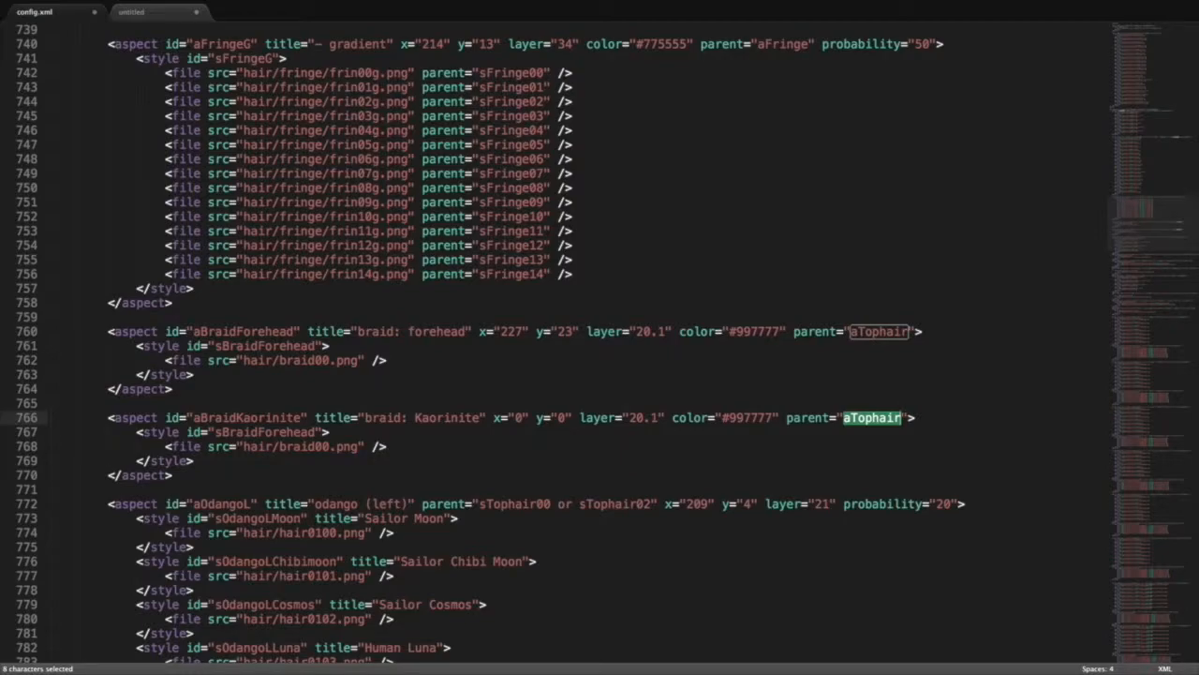
double_click(879, 418)
Change the style id inside the aBraidKaorinite aspect to sBraidKaorinite.
double_click(162, 432)
left_click(236, 432)
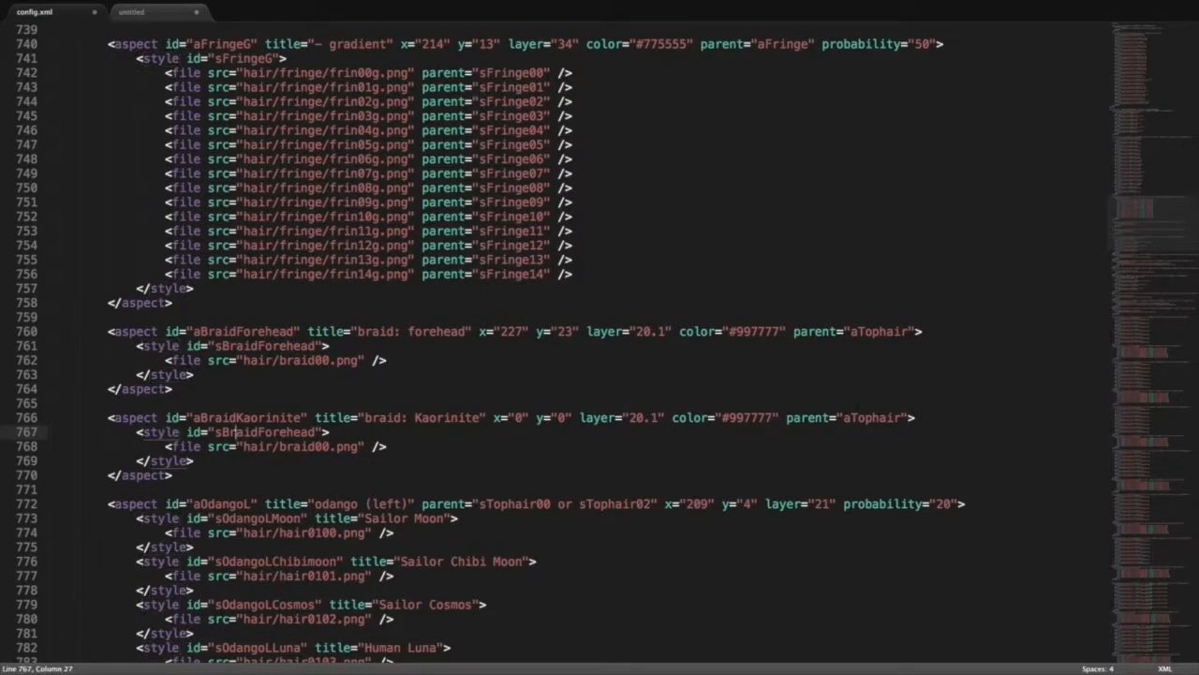
key("ctrl+shift+Right")
type("Kaorinite")
Compare the "a" prefix of the Kaorinite aspect id with the "s" prefix of its style id.
left_click(199, 418)
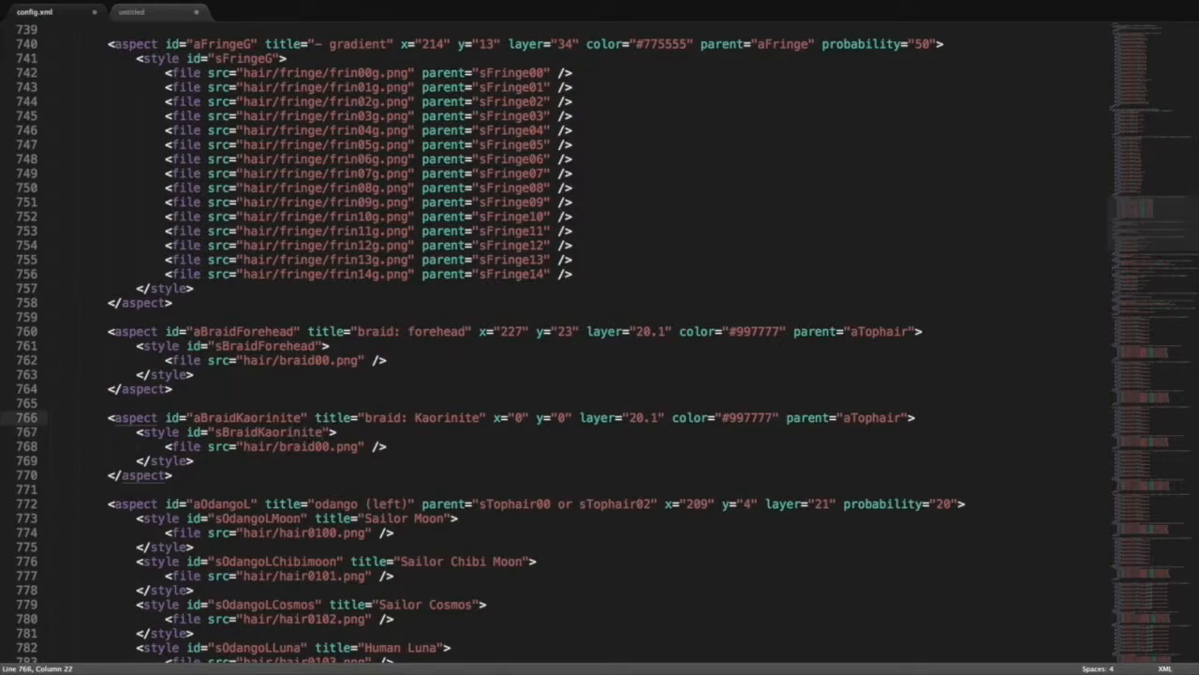
left_click(222, 432)
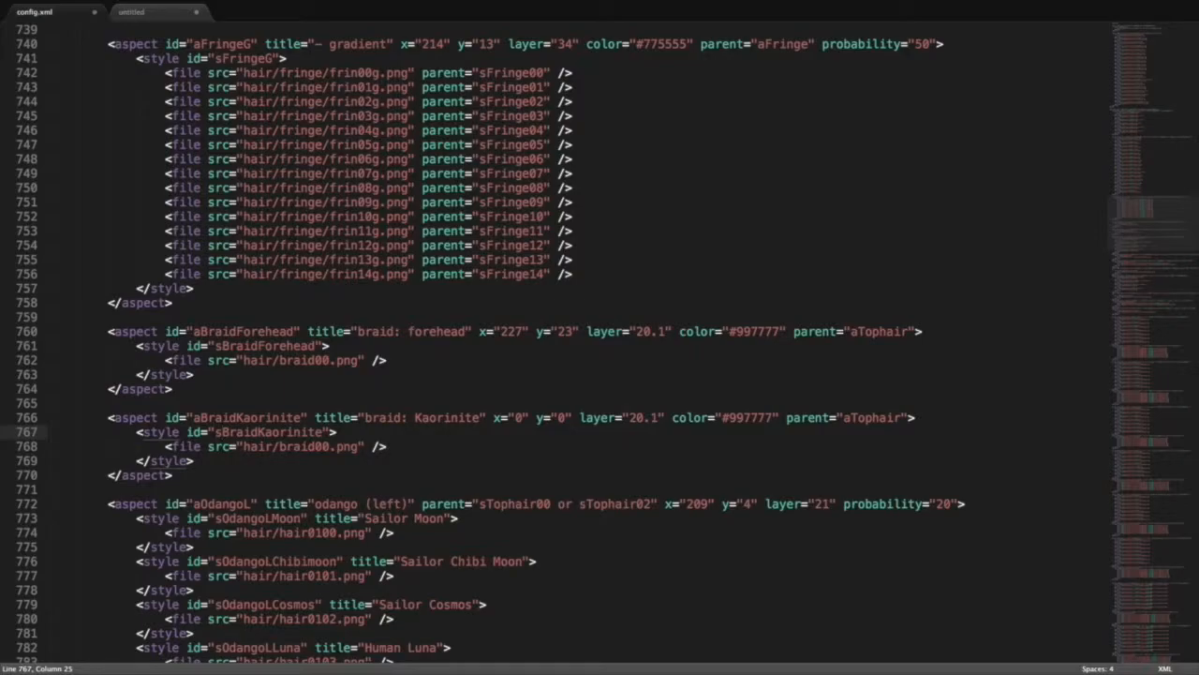
double_click(247, 418)
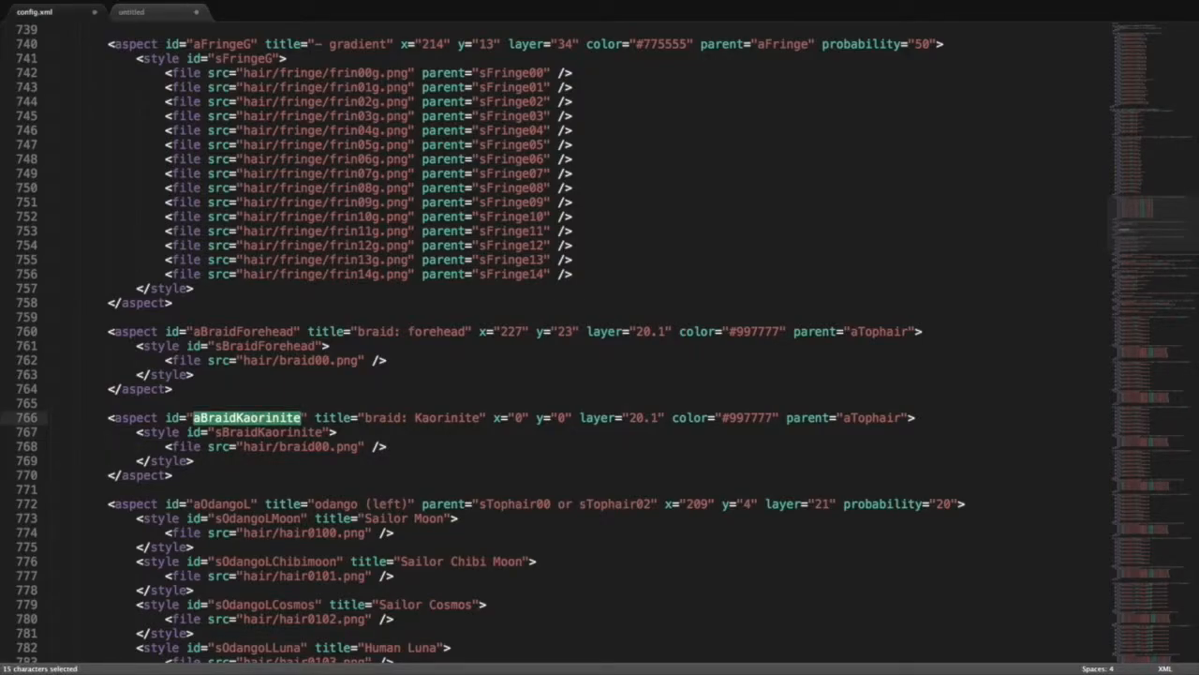
left_click(201, 418)
left_click(222, 432)
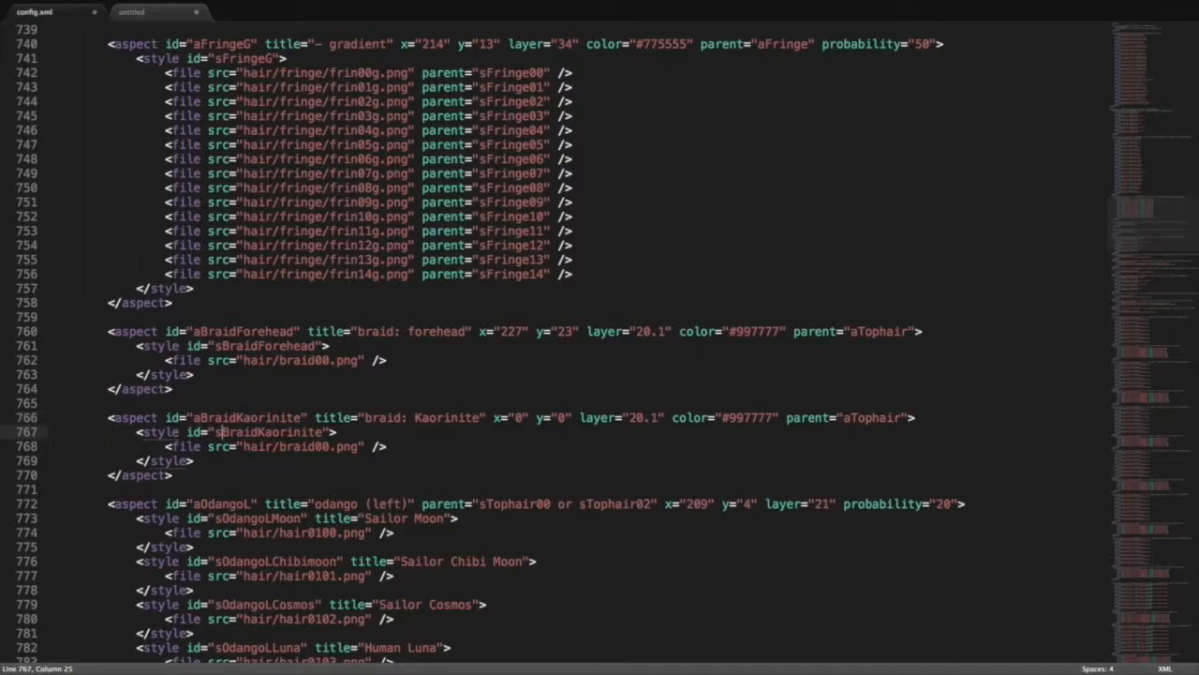
key("Right")
key("Right")
Set the Kaorinite style's file source to hair/braid_kaorinite.png and save config.xml.
double_click(186, 447)
double_click(314, 447)
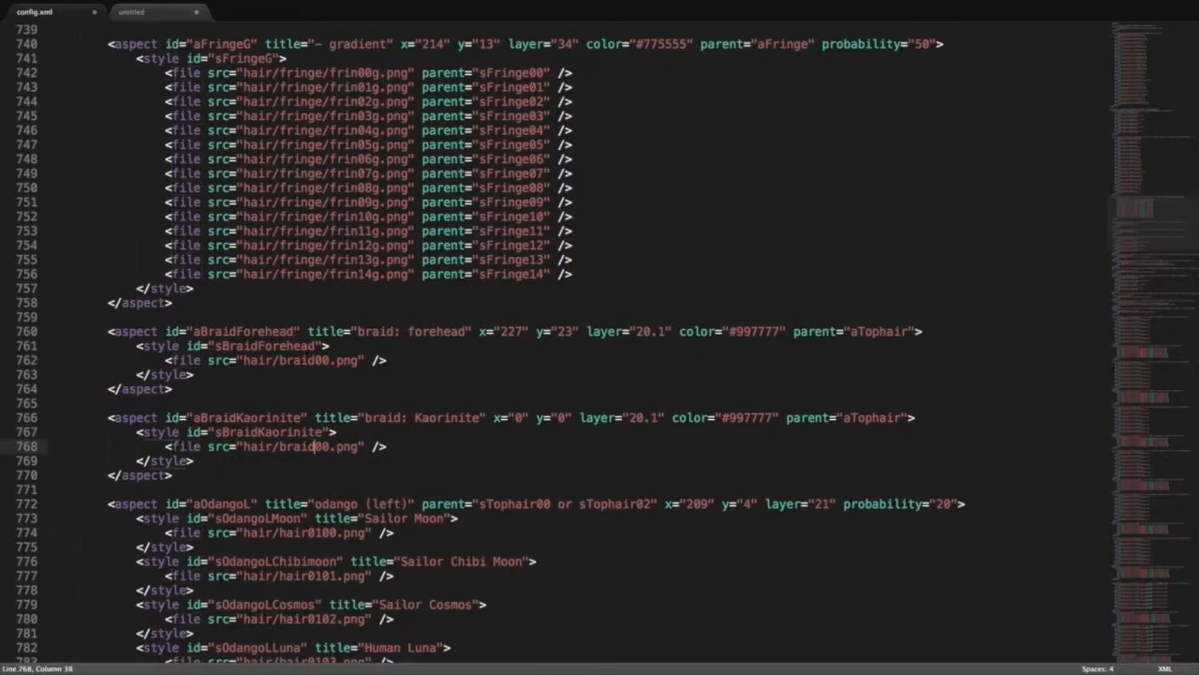
left_click(329, 447)
key("BackSpace")
key("BackSpace")
type("_Kaorinite")
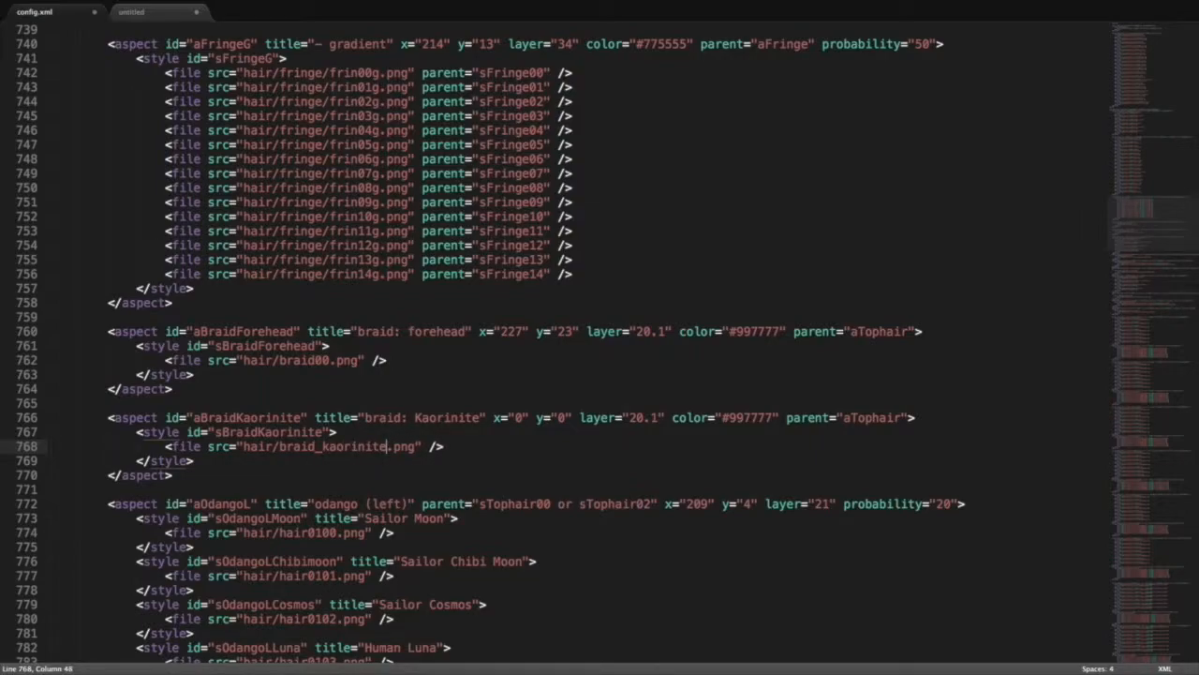
key("super+Right")
key("super+s")
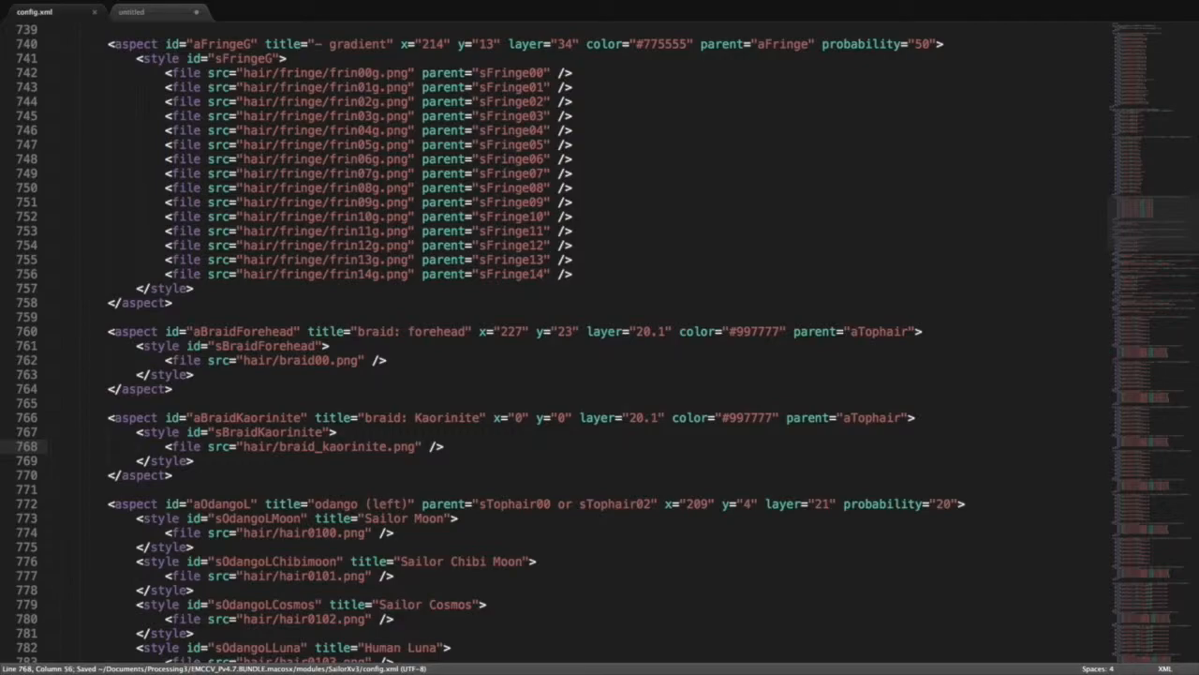
Switch to EMCCV_Prototype, reload the SailorXv3 module and turn on the "braid: Kaorinite" hair aspect.
key("super+Tab")
key("super+Tab")
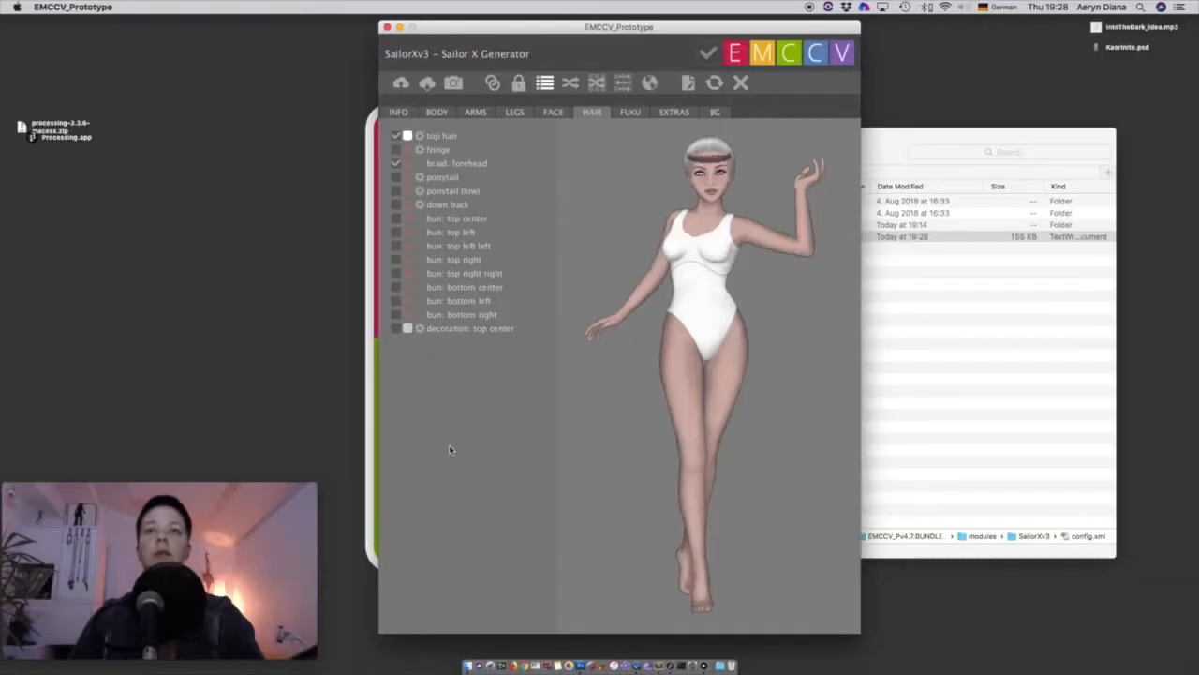
left_click(716, 85)
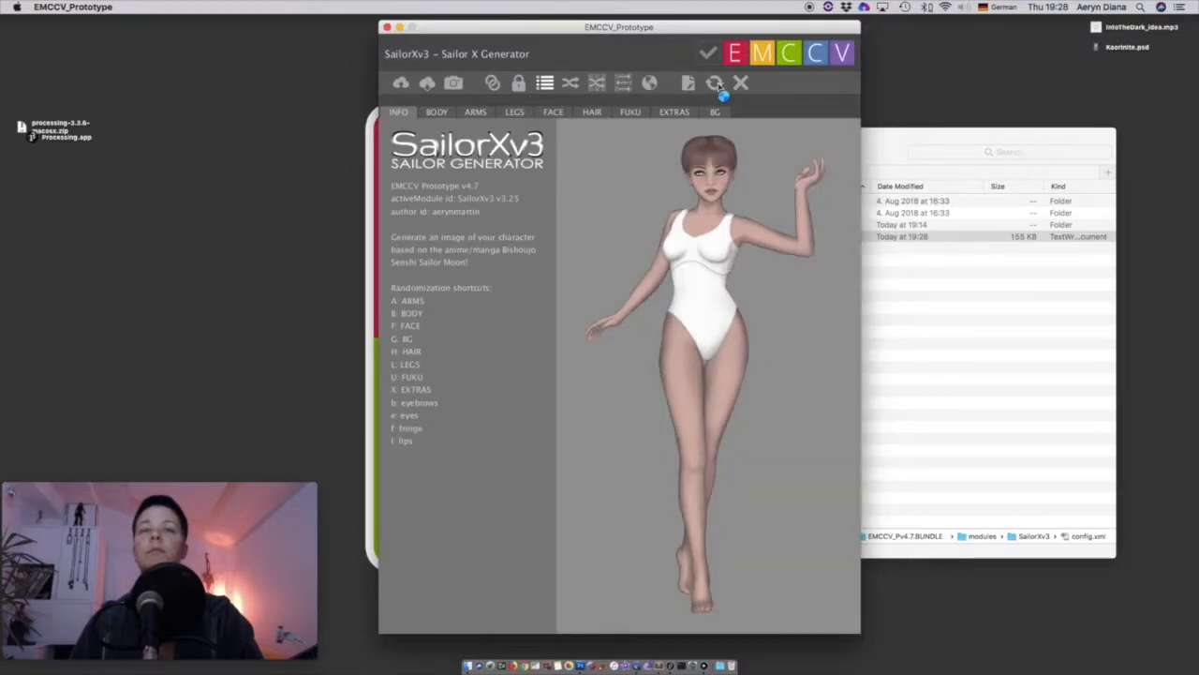
left_click(593, 112)
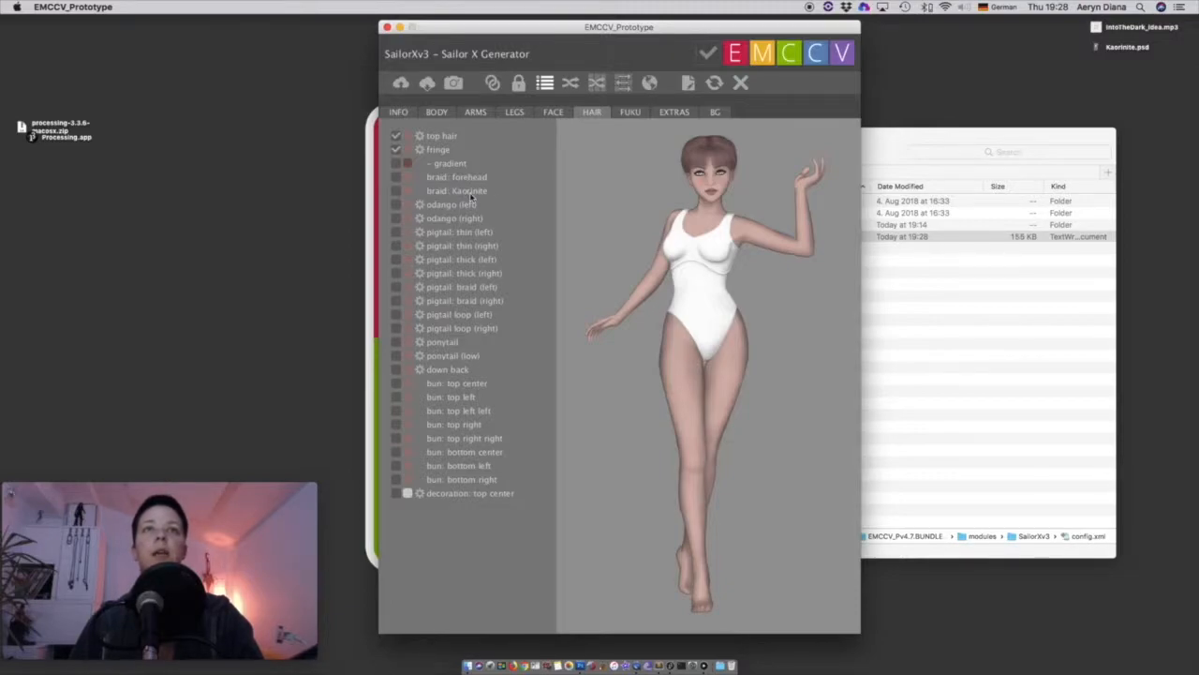
left_click(396, 192)
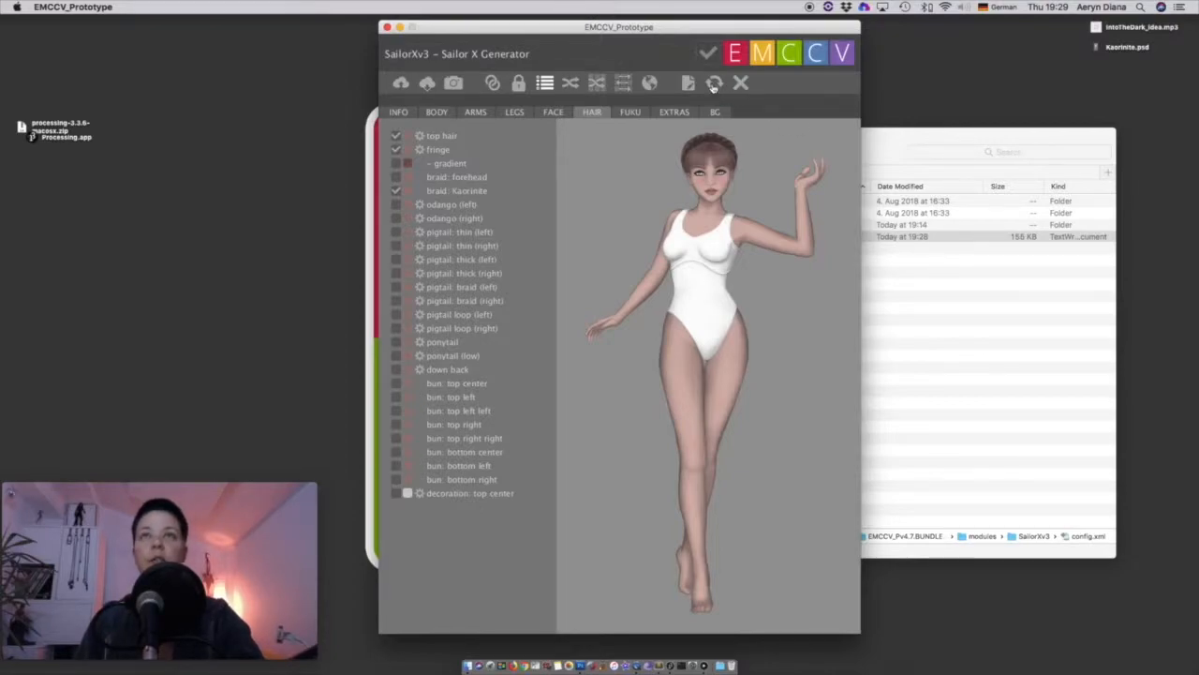
Write the log files for the SailorXv3 module and reload the module.
left_click(689, 84)
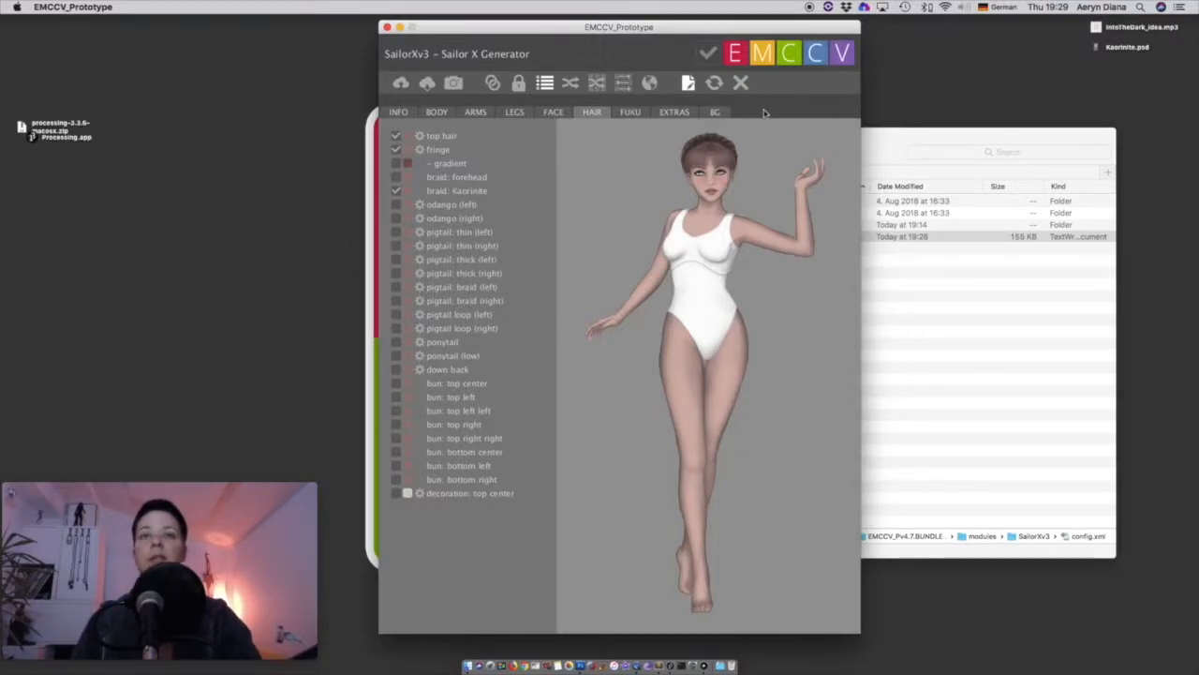
left_click(715, 84)
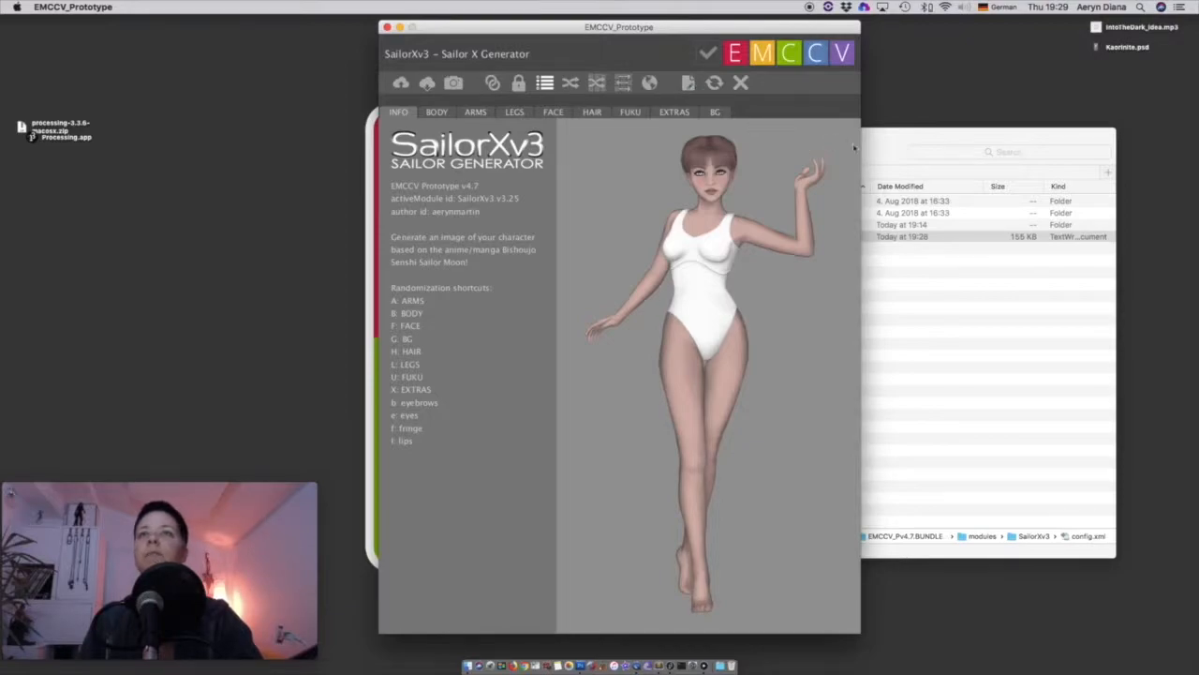
Switch to Finder, return to the EMCCV_Pv4.7.BUNDLE.macosx folder and expand its logs and SailorXv3 folders.
left_click(886, 146)
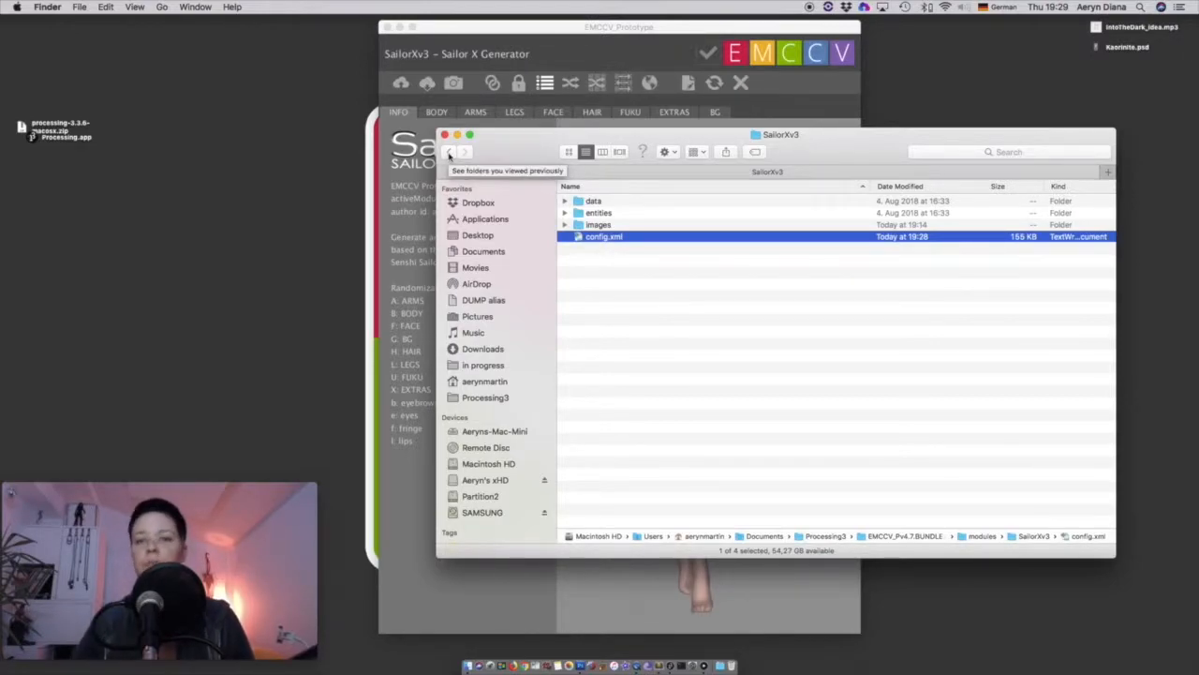
left_click(449, 153)
left_click(449, 153)
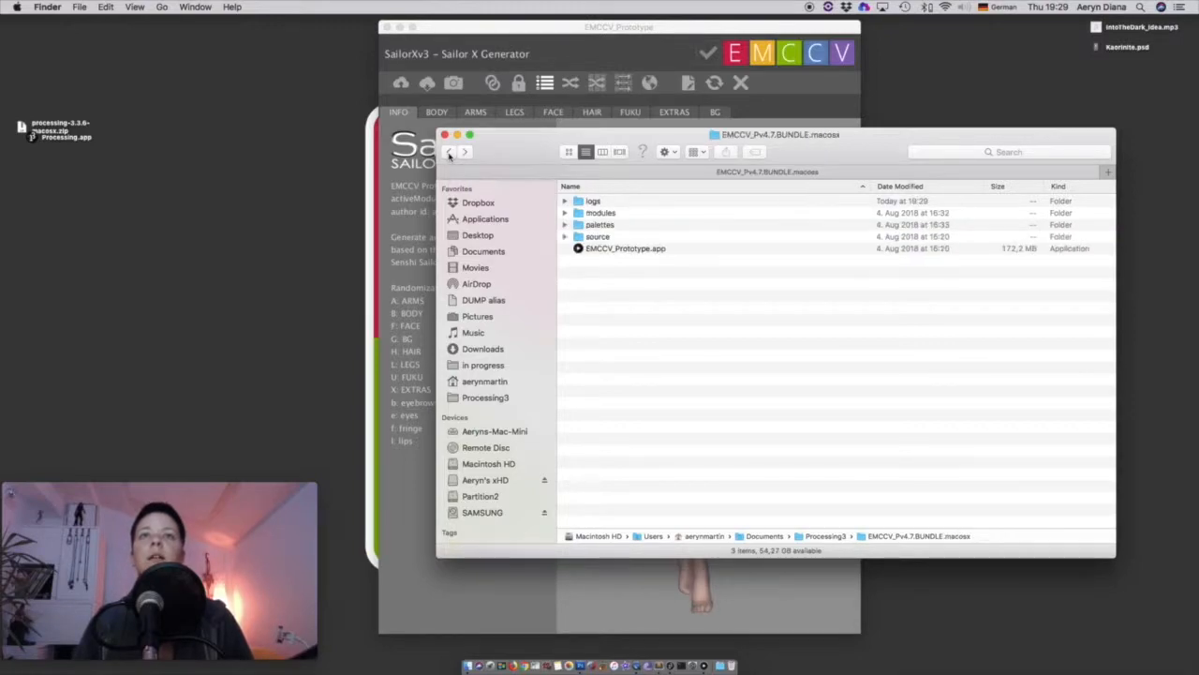
left_click(607, 249)
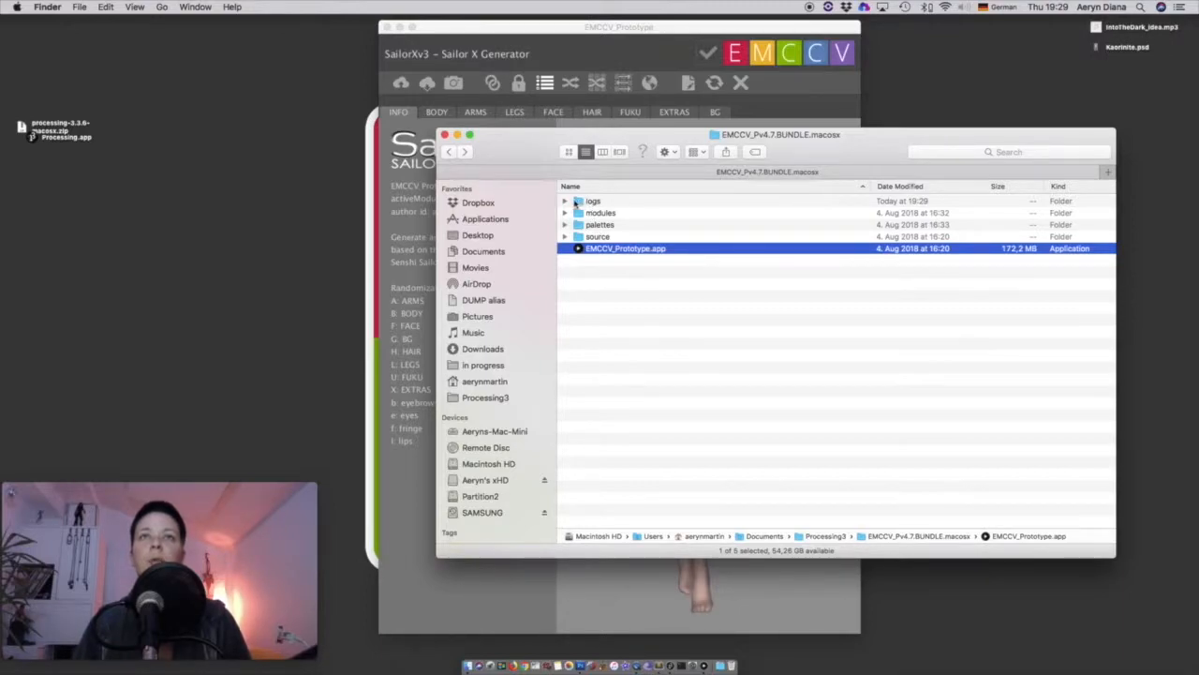
left_click(566, 202)
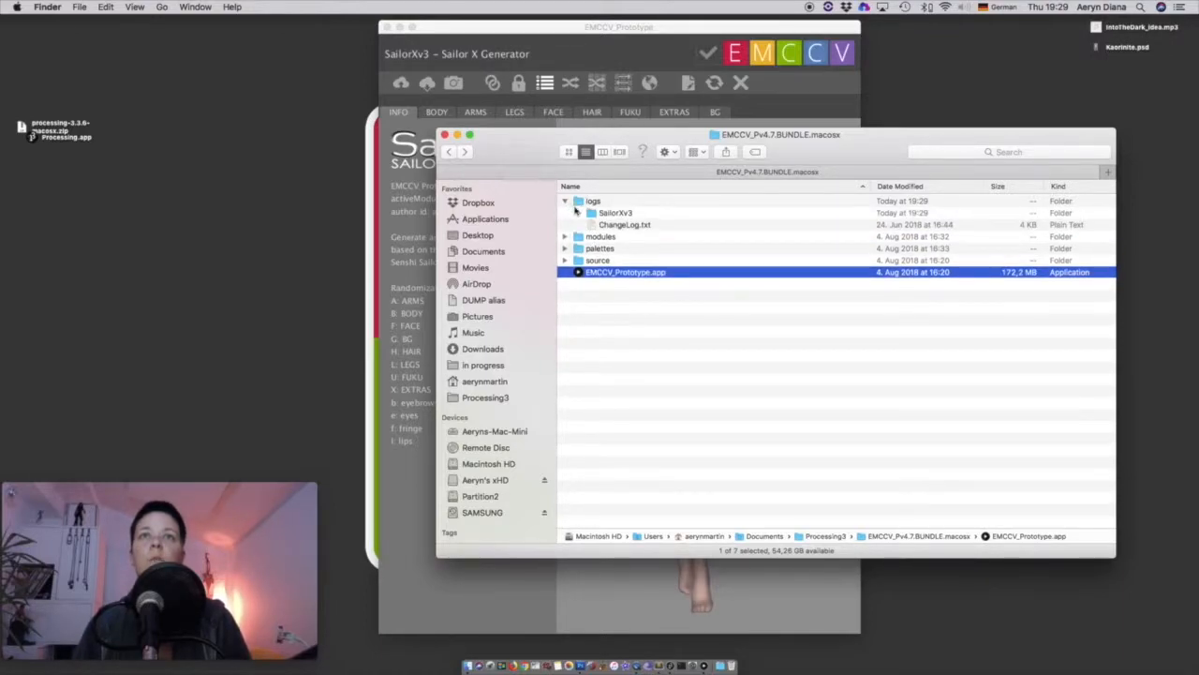
left_click(617, 215)
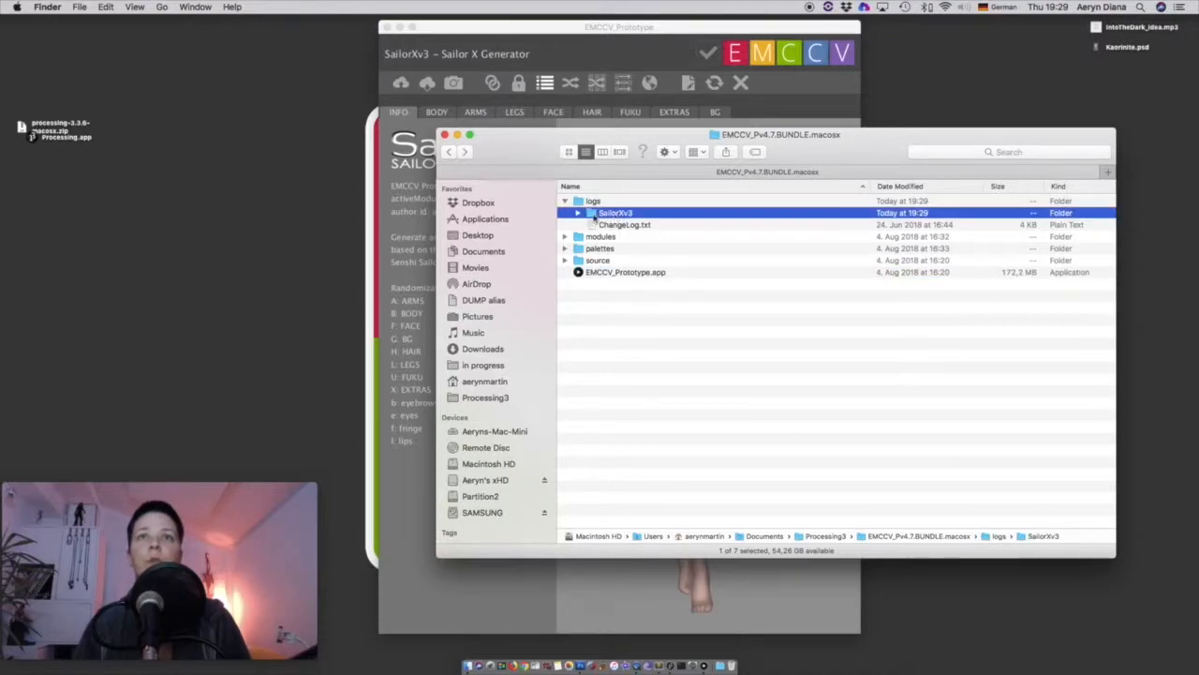
left_click(579, 213)
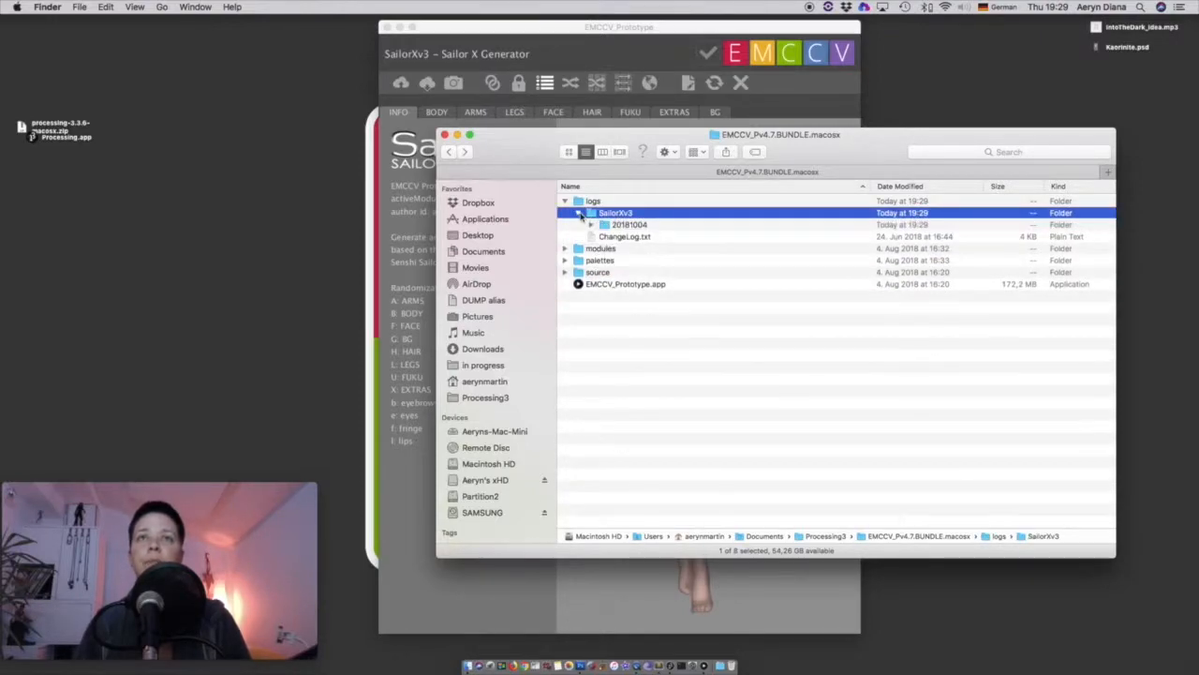
Expand the 20181004 log folder and open 20181004192921.txt from its layers subfolder in TextEdit.
left_click(630, 226)
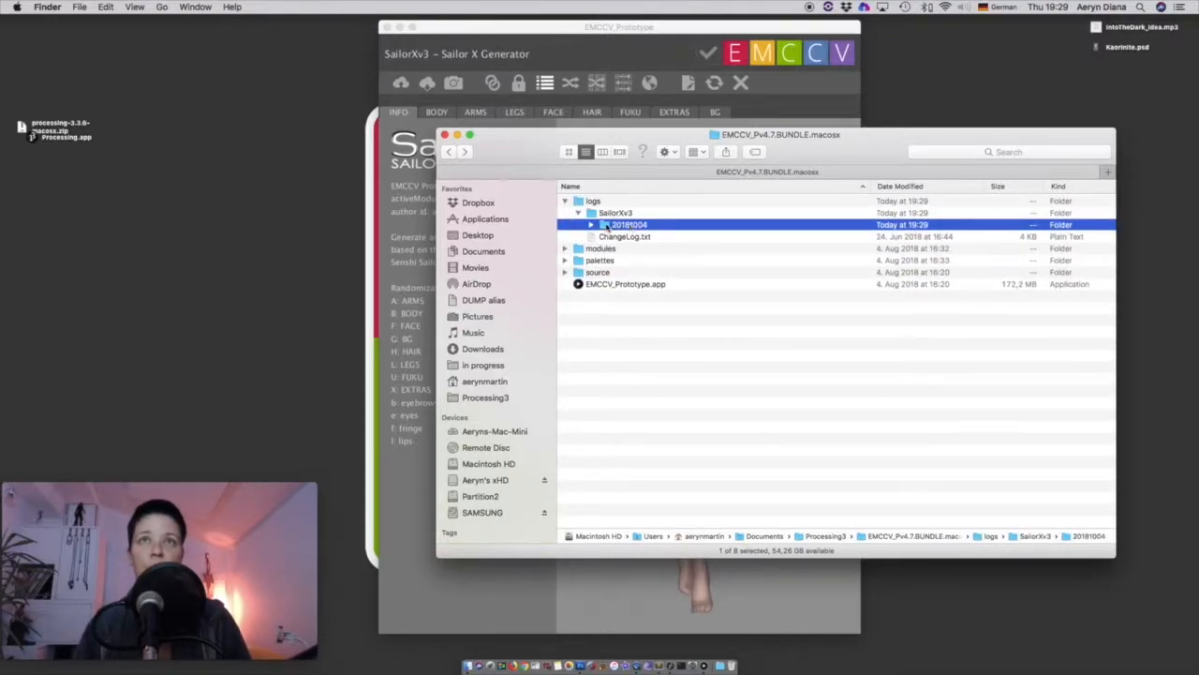
left_click(591, 226)
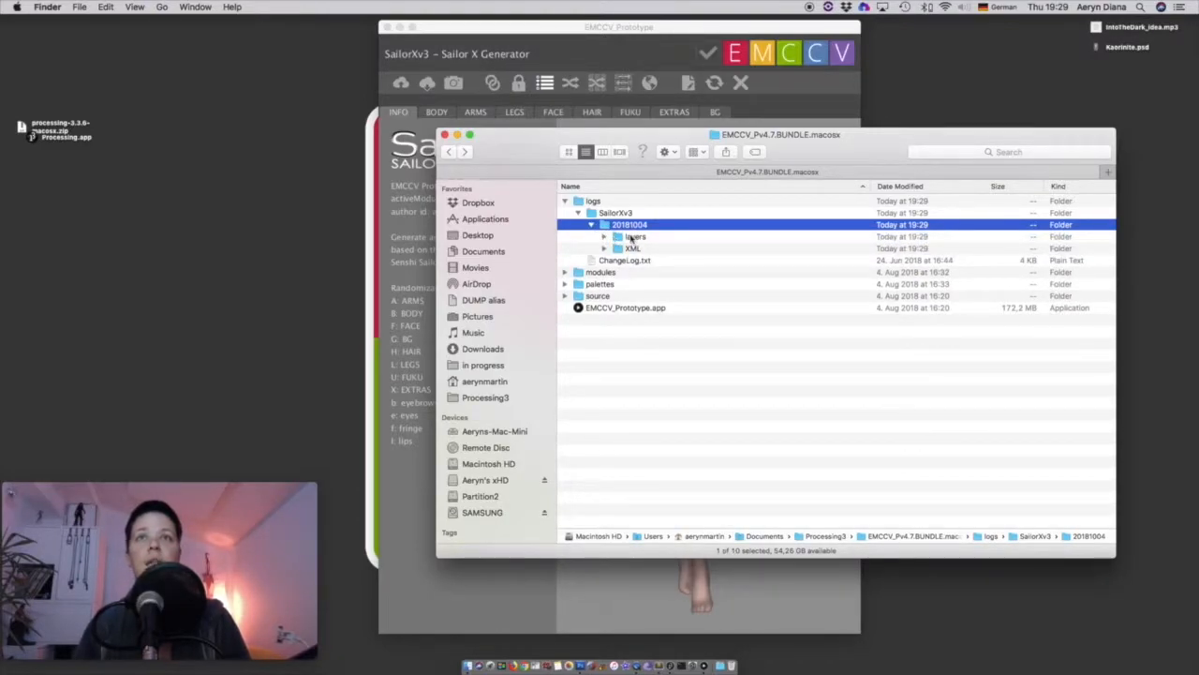
left_click(613, 238)
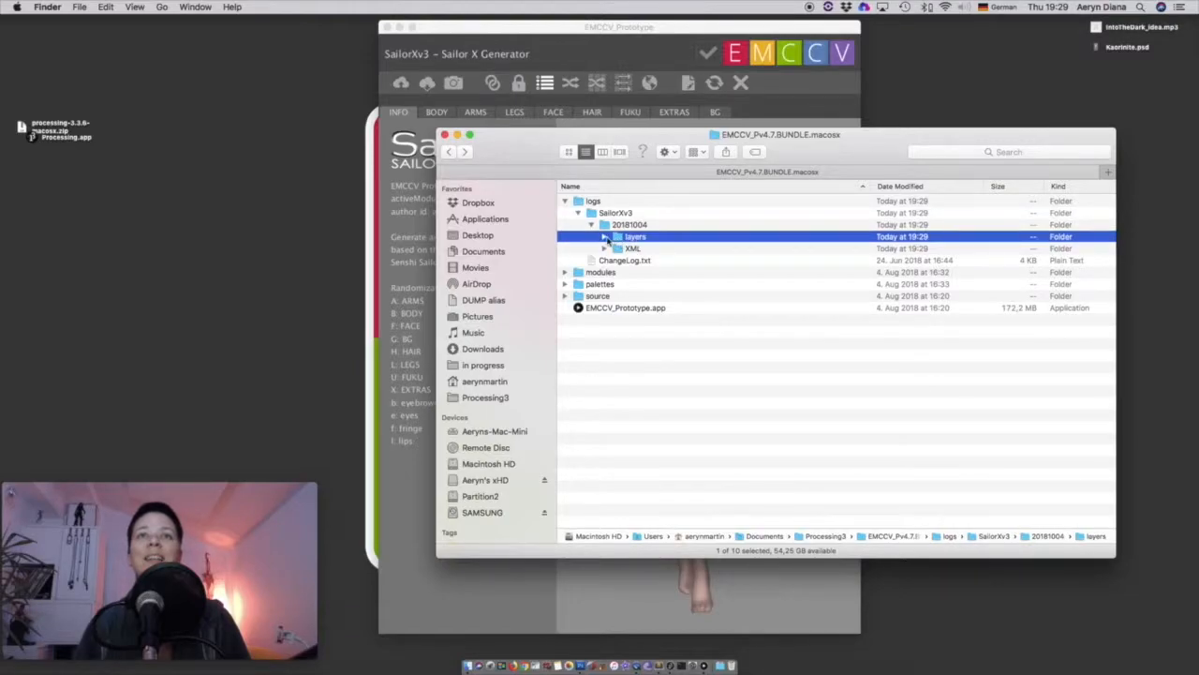
left_click(606, 237)
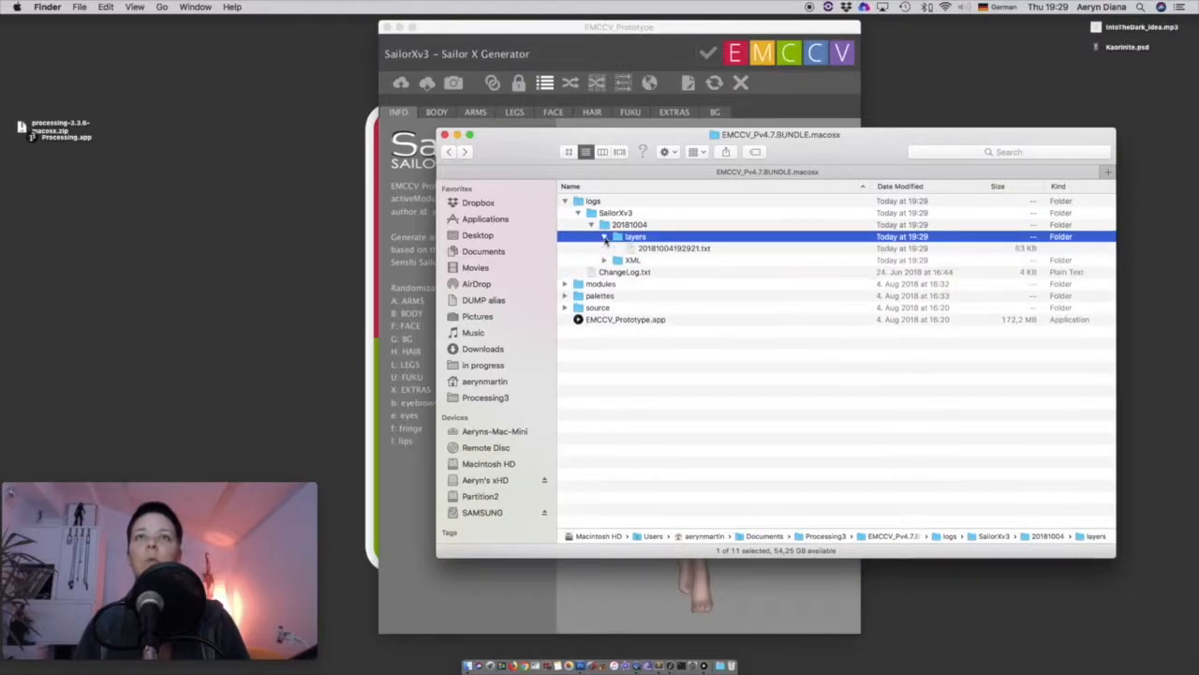
left_click(655, 248)
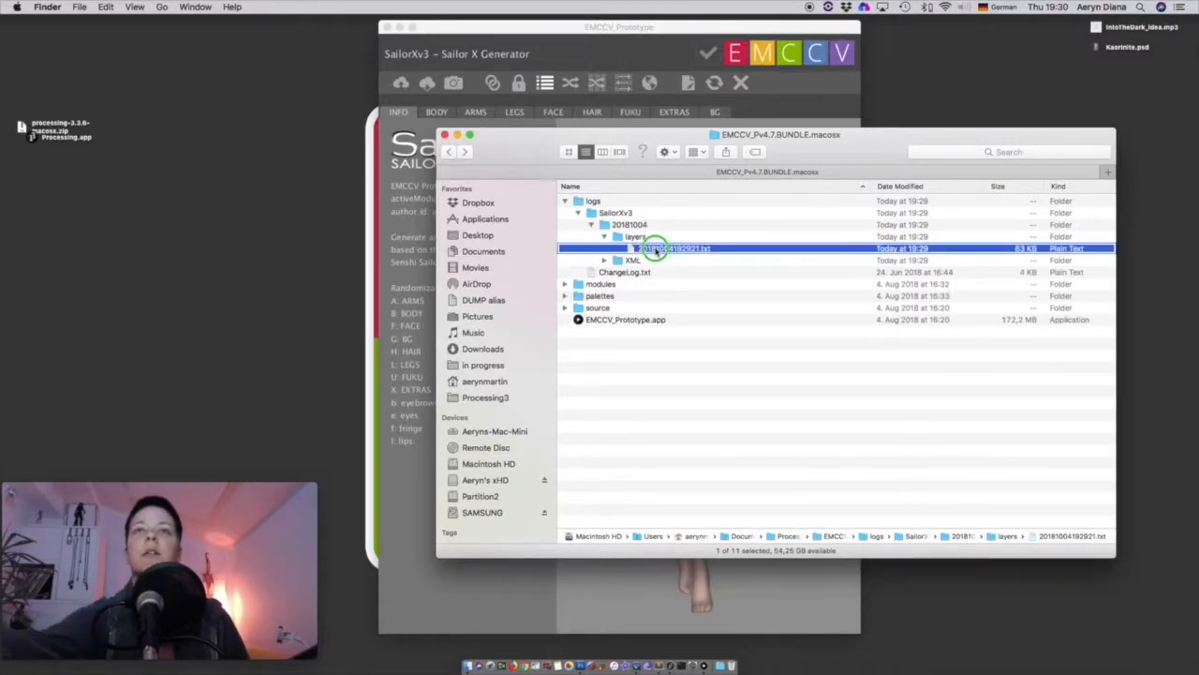
right_click(655, 249)
left_click(662, 253)
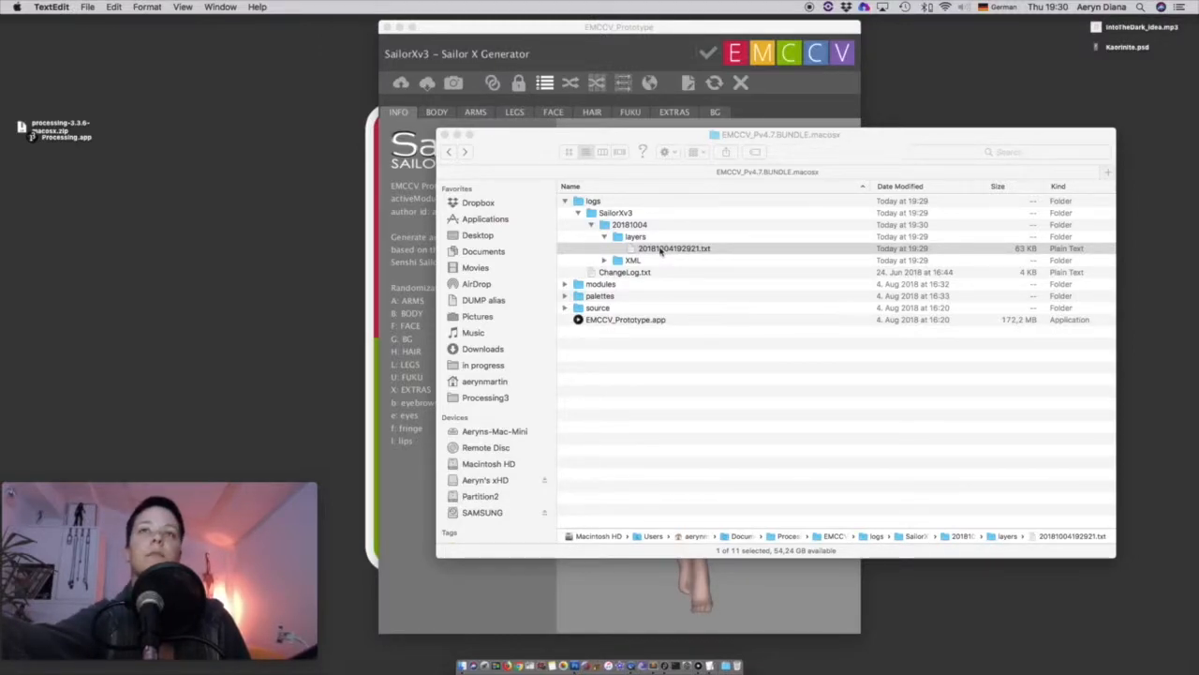
Move the 20181004192921.txt log window clear of the webcam area and enlarge its text three times for reading.
left_click_drag(527, 310, 685, 577)
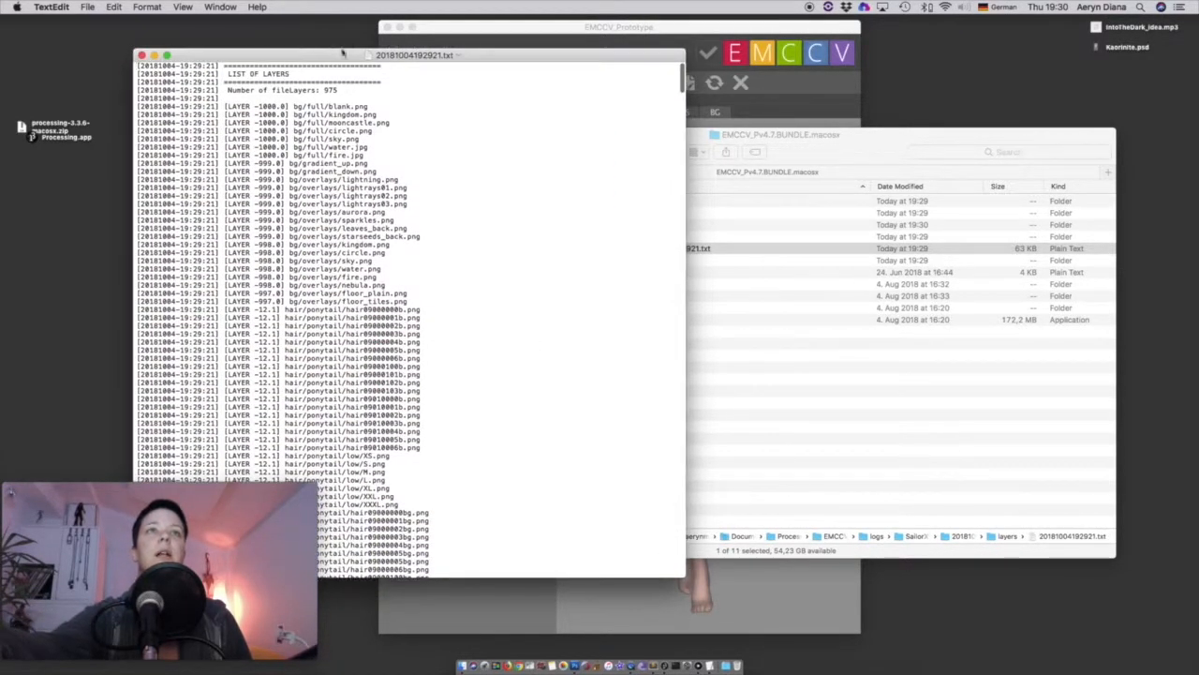
left_click_drag(343, 54, 553, 29)
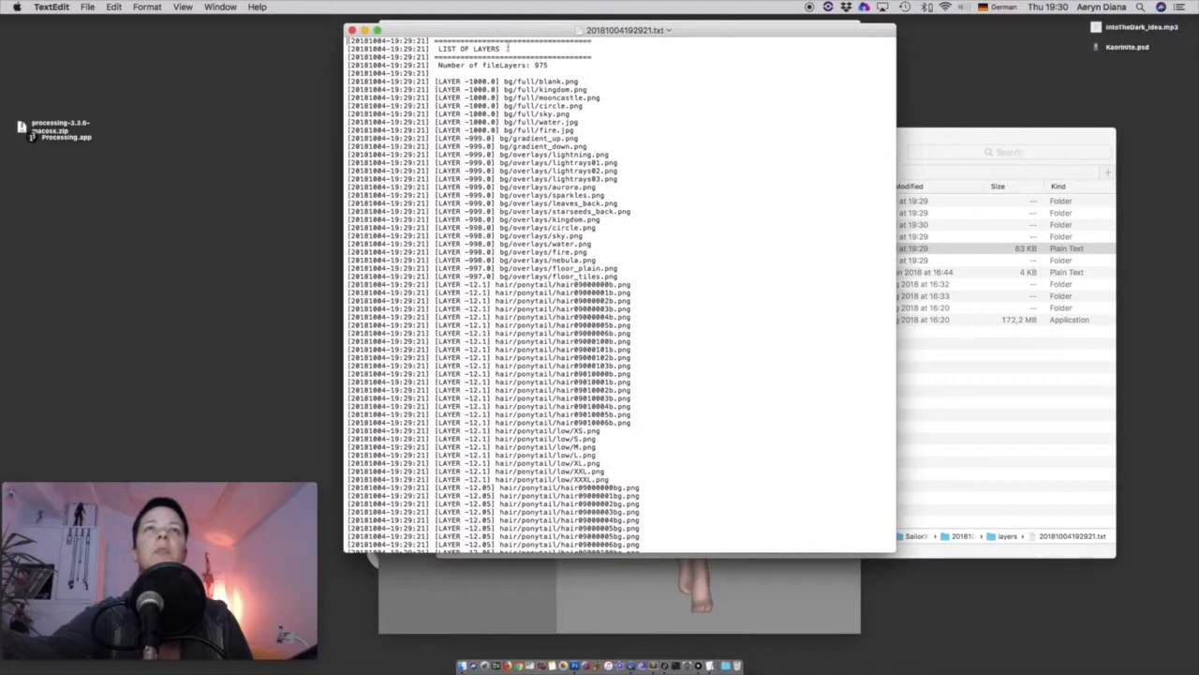
key("super+plus")
key("super+plus")
key("super+plus")
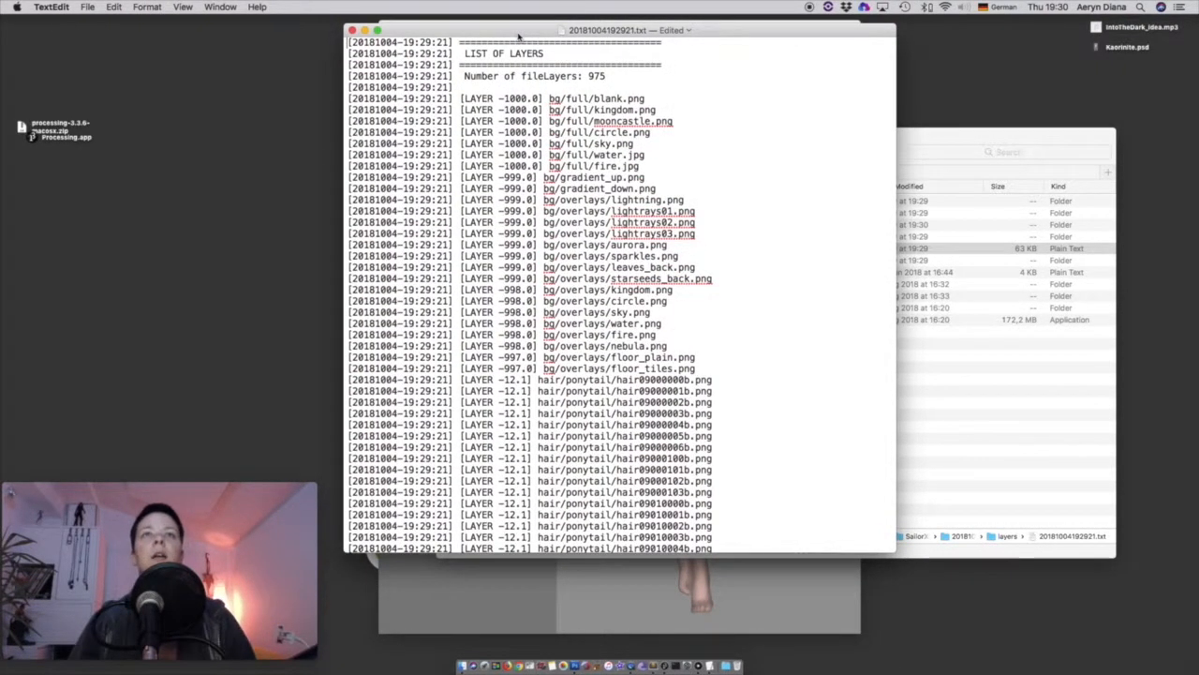
left_click(467, 55)
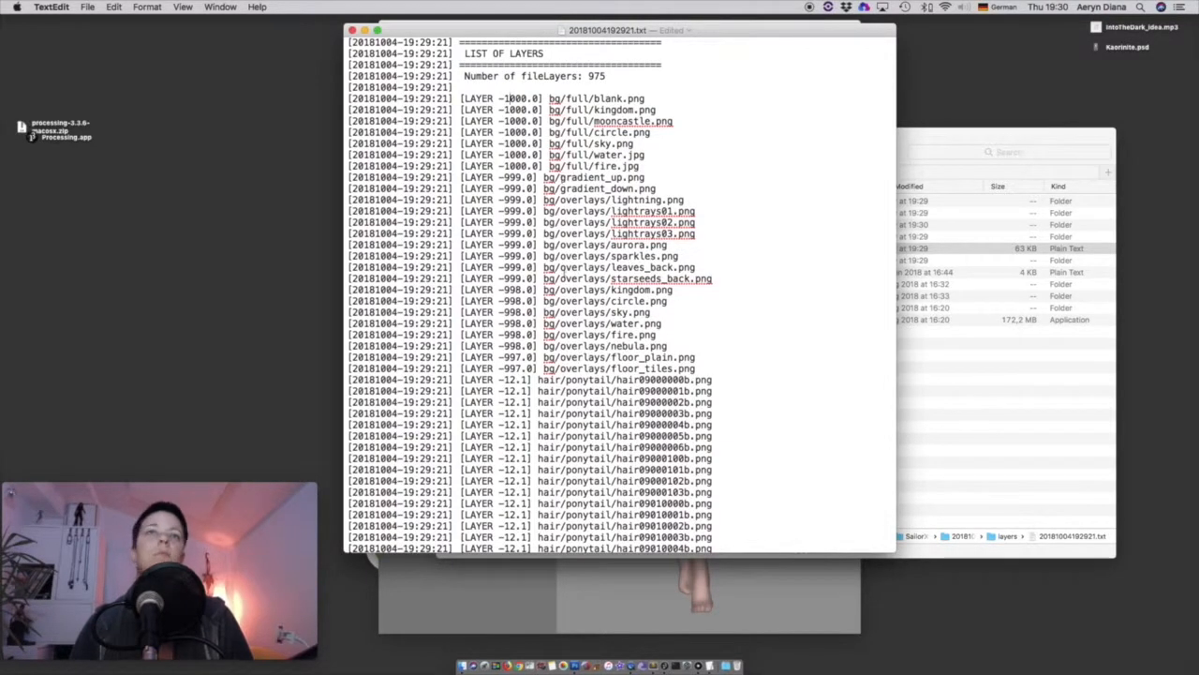
Examine the log's layer list from the background entries through the ponytail and pigtail entries to the hair/down files.
scroll(566, 285, "down", 10)
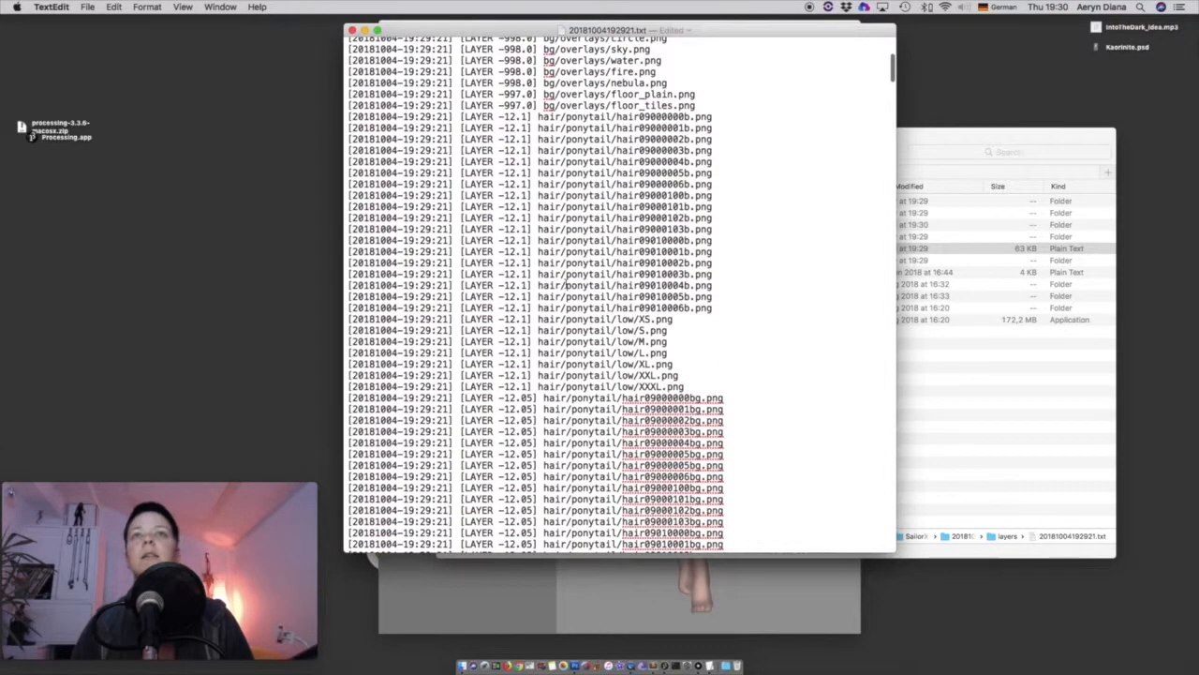
scroll(565, 285, "down", 10)
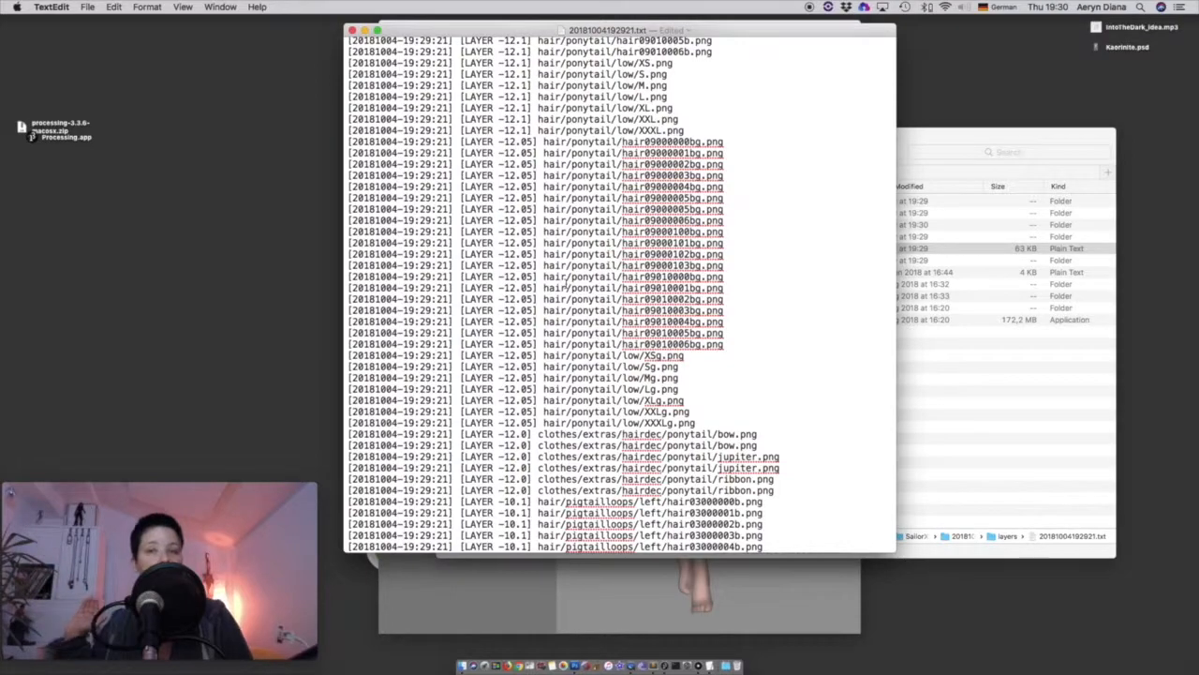
scroll(566, 284, "down", 6)
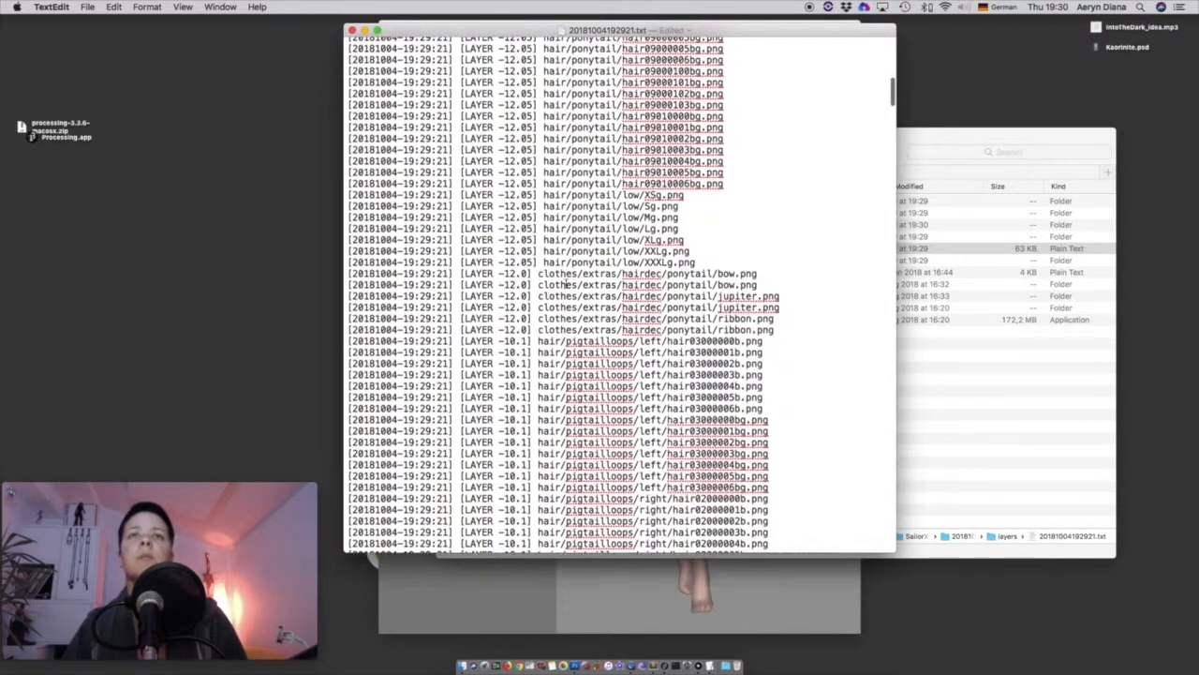
scroll(689, 315, "down", 1)
scroll(690, 293, "down", 7)
scroll(618, 256, "down", 6)
scroll(616, 256, "down", 1)
scroll(616, 216, "down", 1)
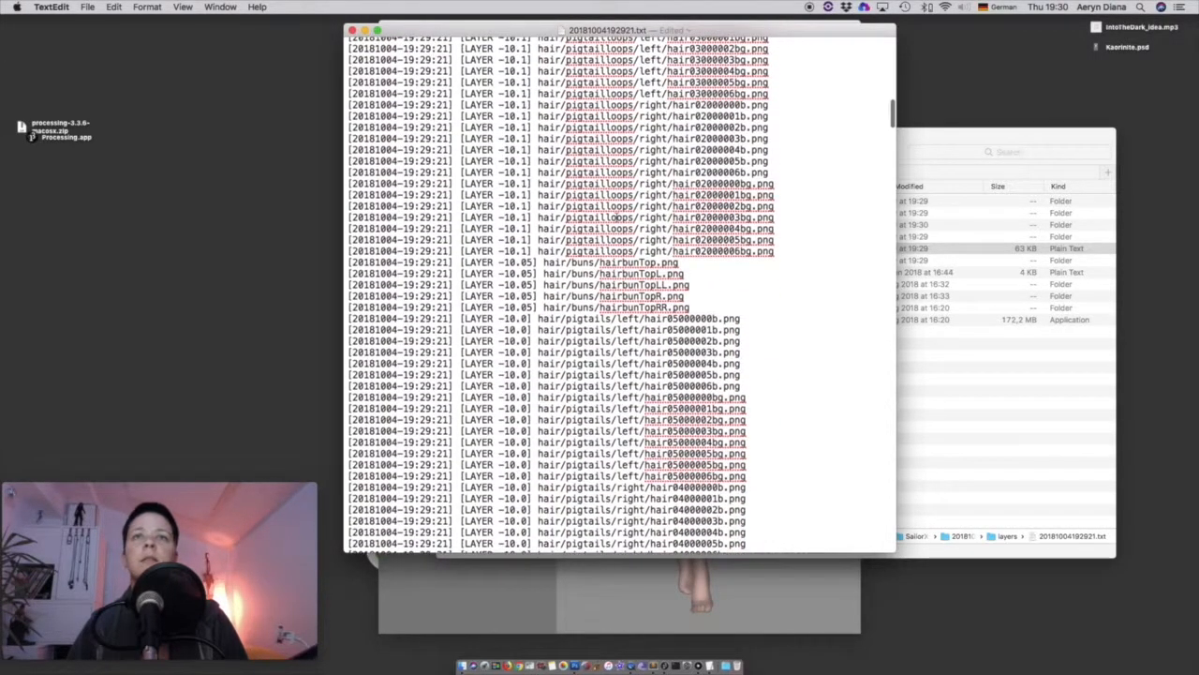
scroll(616, 216, "down", 7)
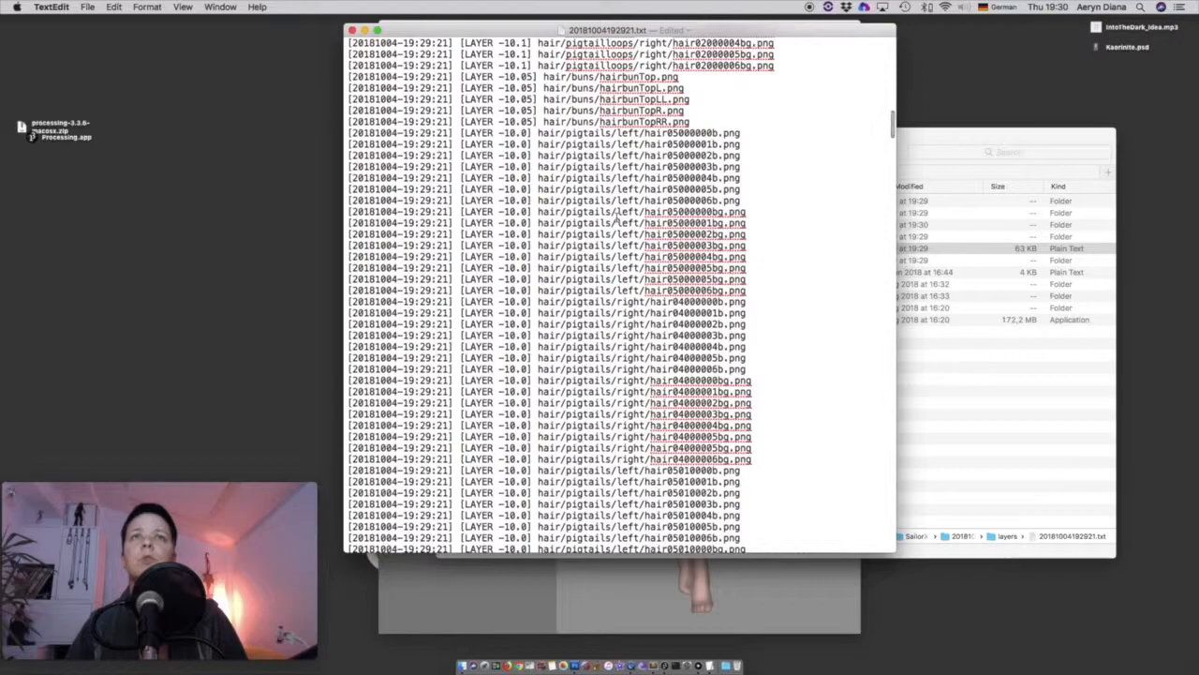
scroll(617, 218, "down", 15)
scroll(617, 217, "down", 9)
scroll(617, 216, "down", 4)
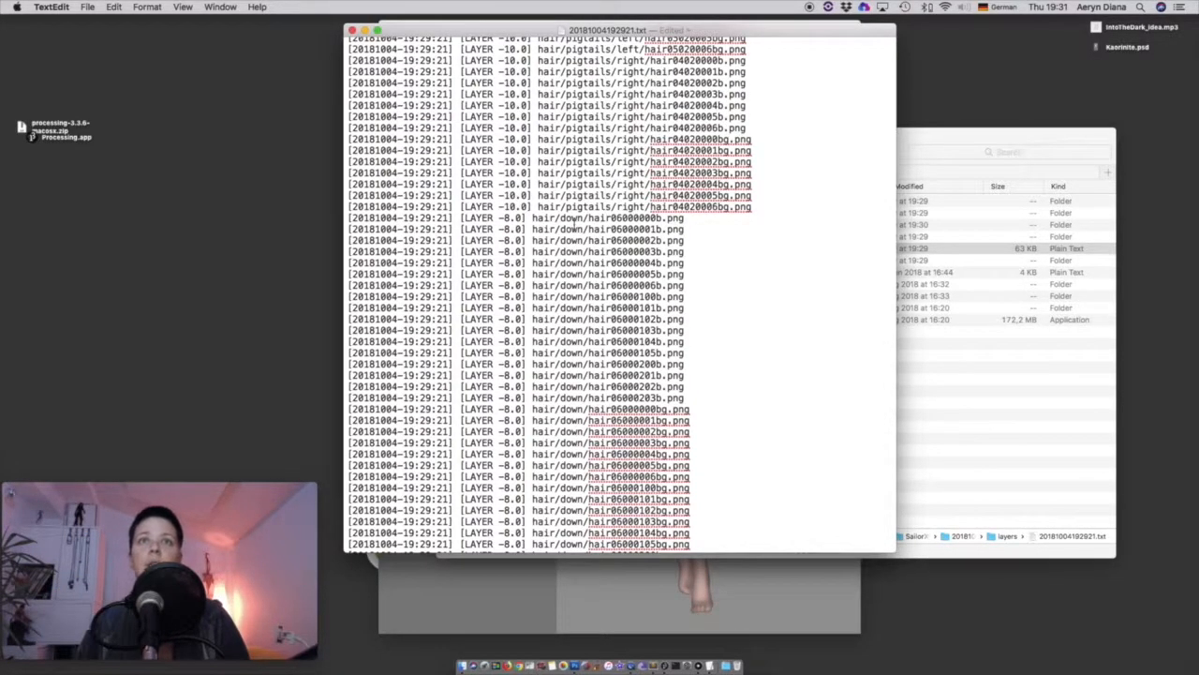
Compare the layer entries for hair/pigtails, hair/down and the back clothing to find where the braid belongs.
double_click(571, 274)
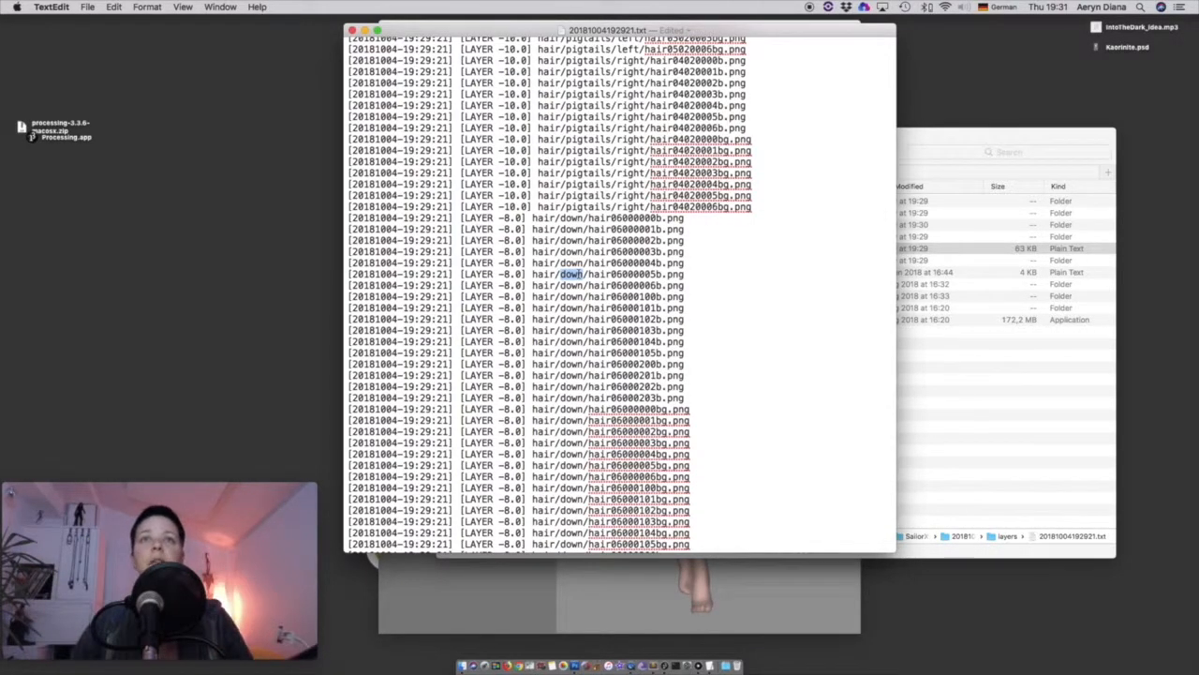
double_click(597, 196)
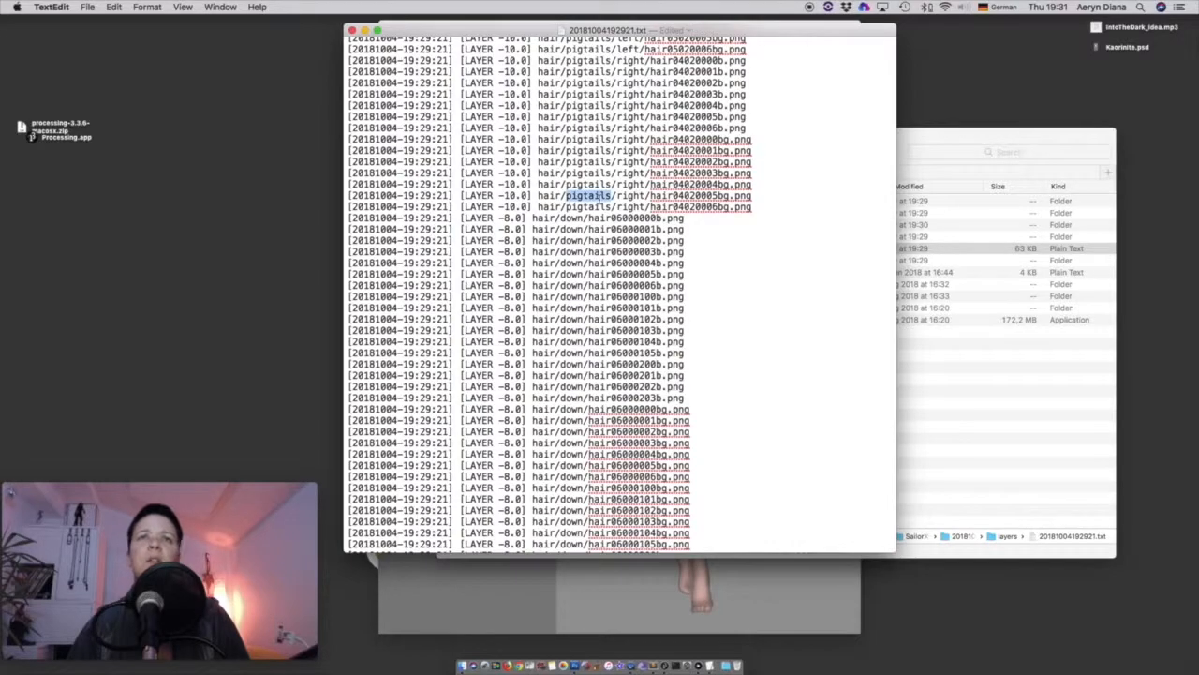
scroll(598, 197, "down", 10)
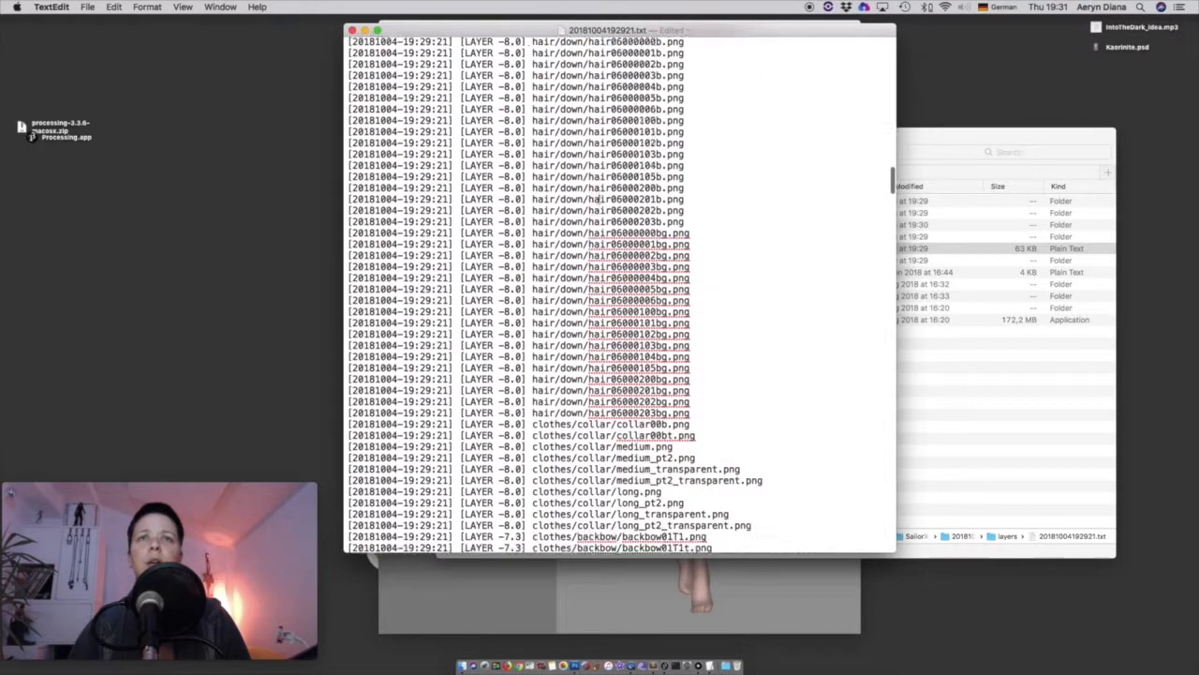
scroll(579, 278, "up", 1)
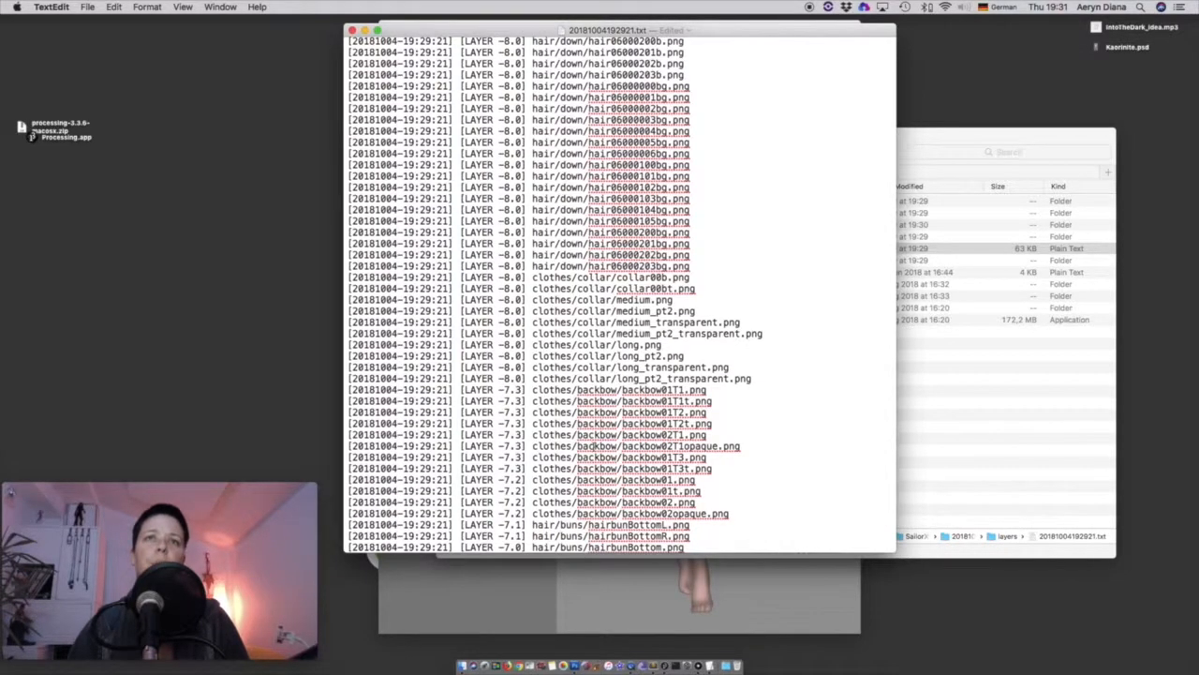
scroll(593, 447, "up", 8)
double_click(567, 279)
scroll(567, 279, "up", 3)
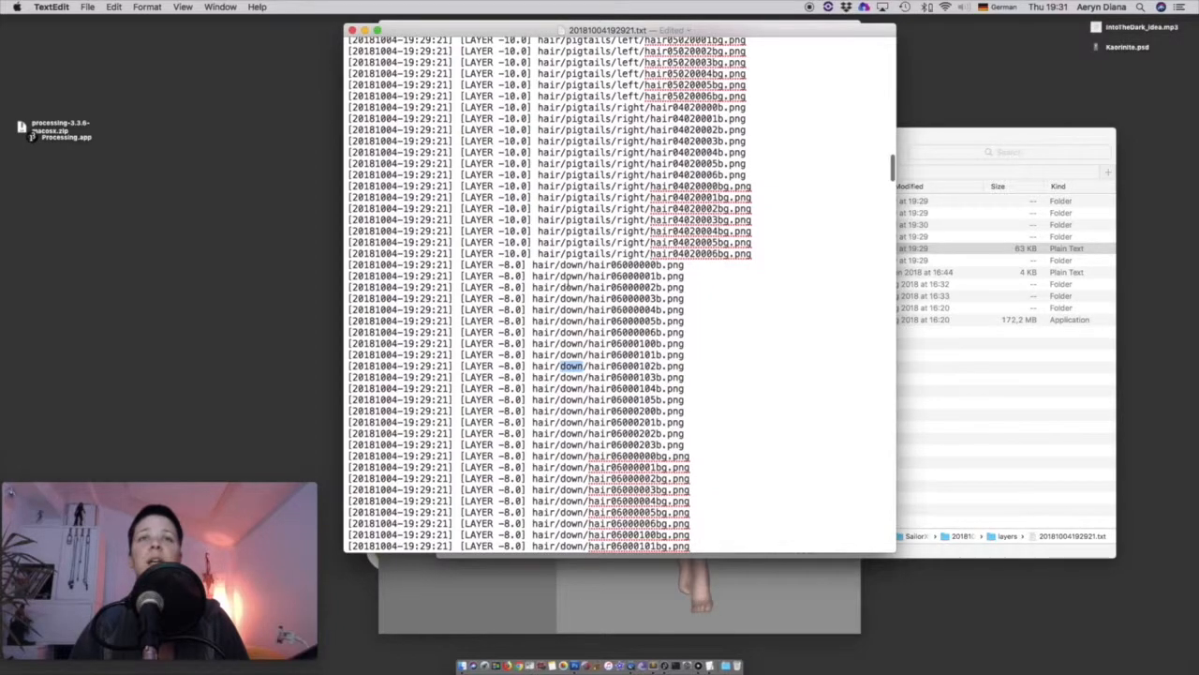
left_click(596, 255)
scroll(596, 255, "up", 1)
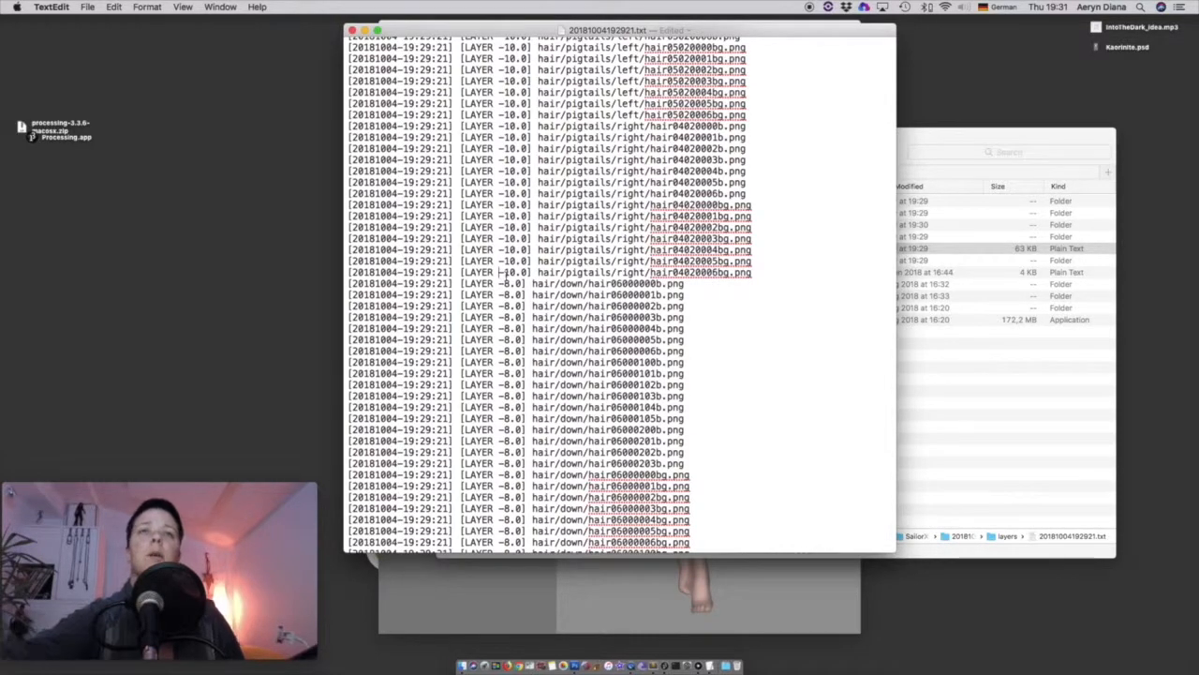
Mark the boundary between the last hair/pigtails entry and the first hair/down entry, compare their layer numbers, and quit TextEdit.
left_click_drag(499, 272, 525, 284)
left_click_drag(760, 261, 759, 283)
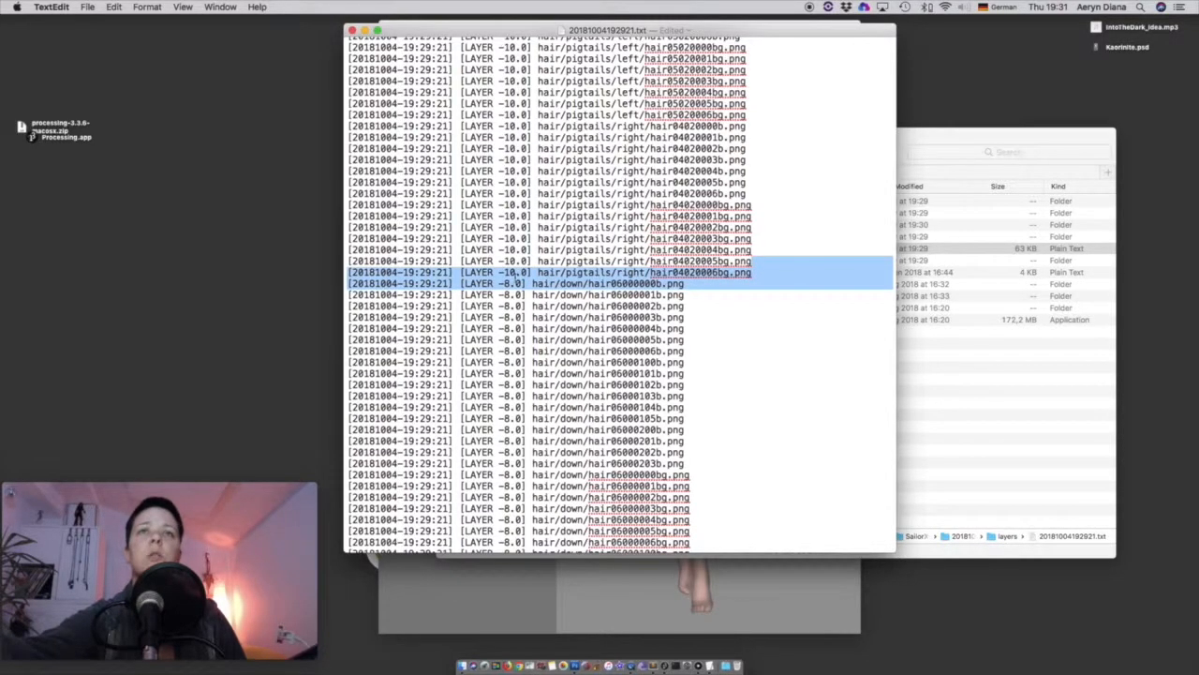
left_click(563, 283)
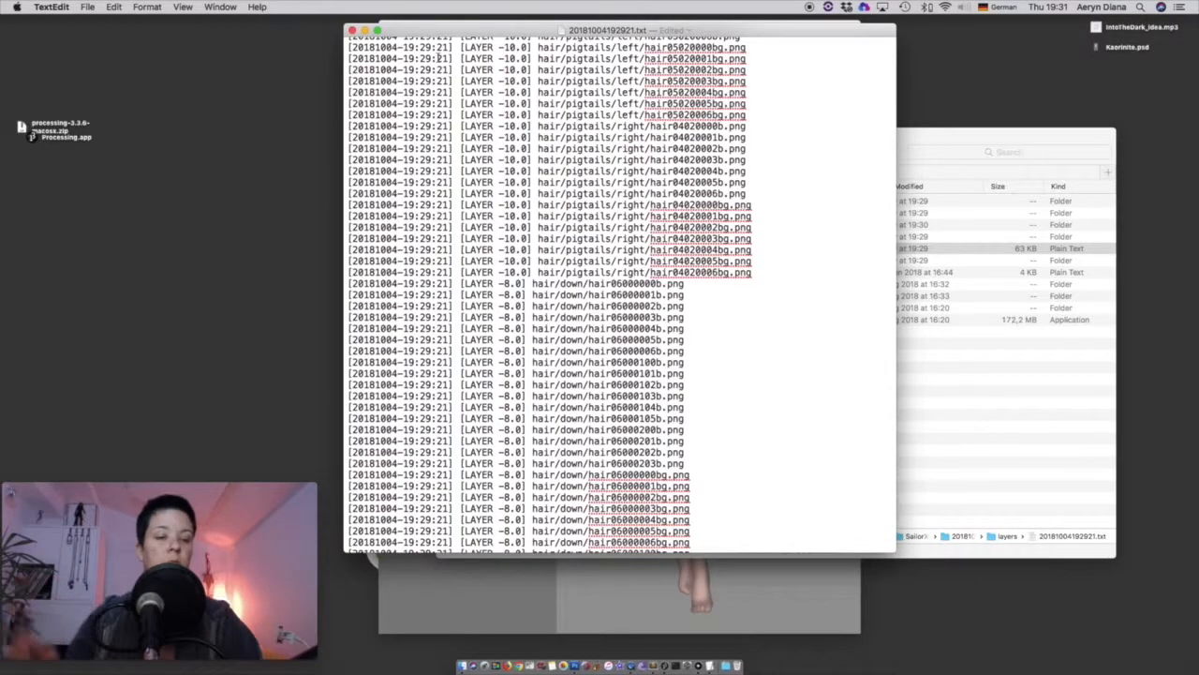
key("super+q")
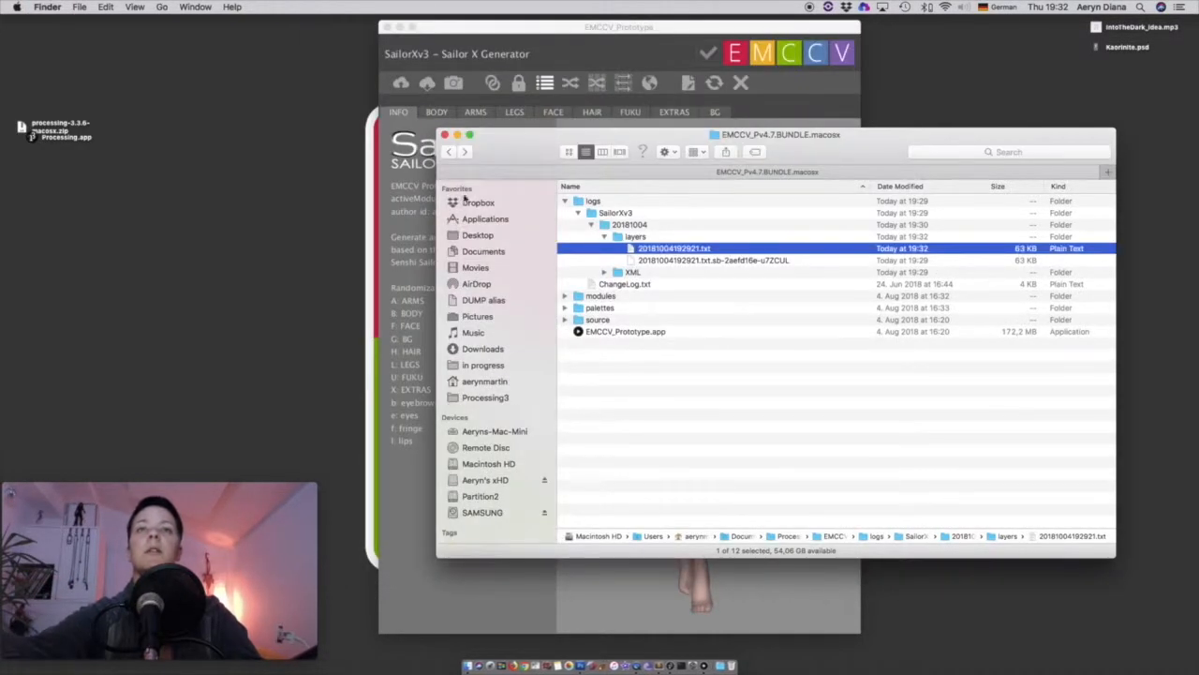
Switch to config.xml in the code editor, set the layer of the aBraidKaorinite aspect to -9 and save the file.
left_click(662, 659)
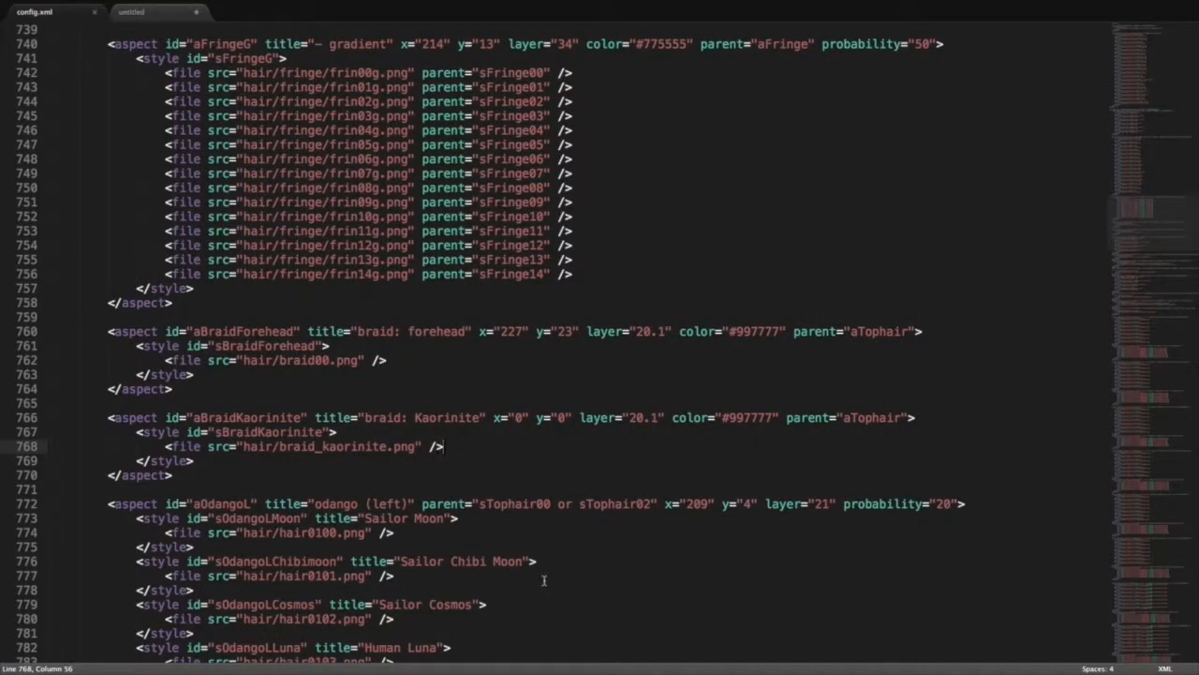
key("ctrl+Left")
key("ctrl+Right")
left_click(630, 416)
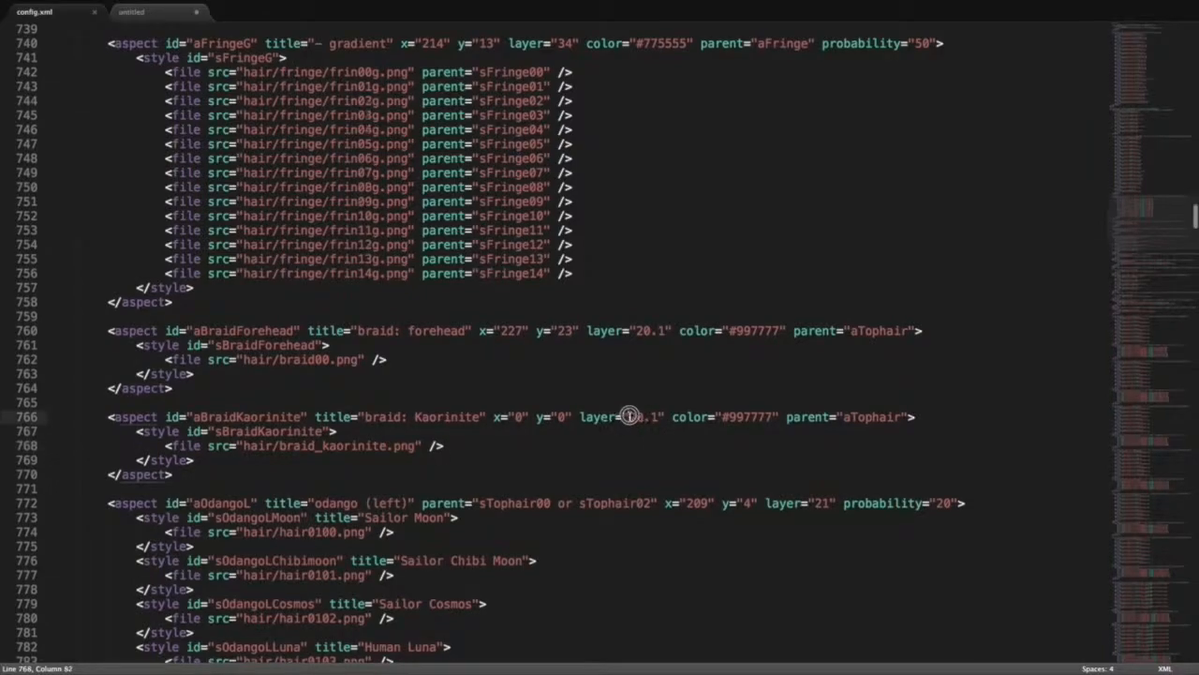
left_click_drag(626, 416, 658, 417)
type("-9")
key("super+s")
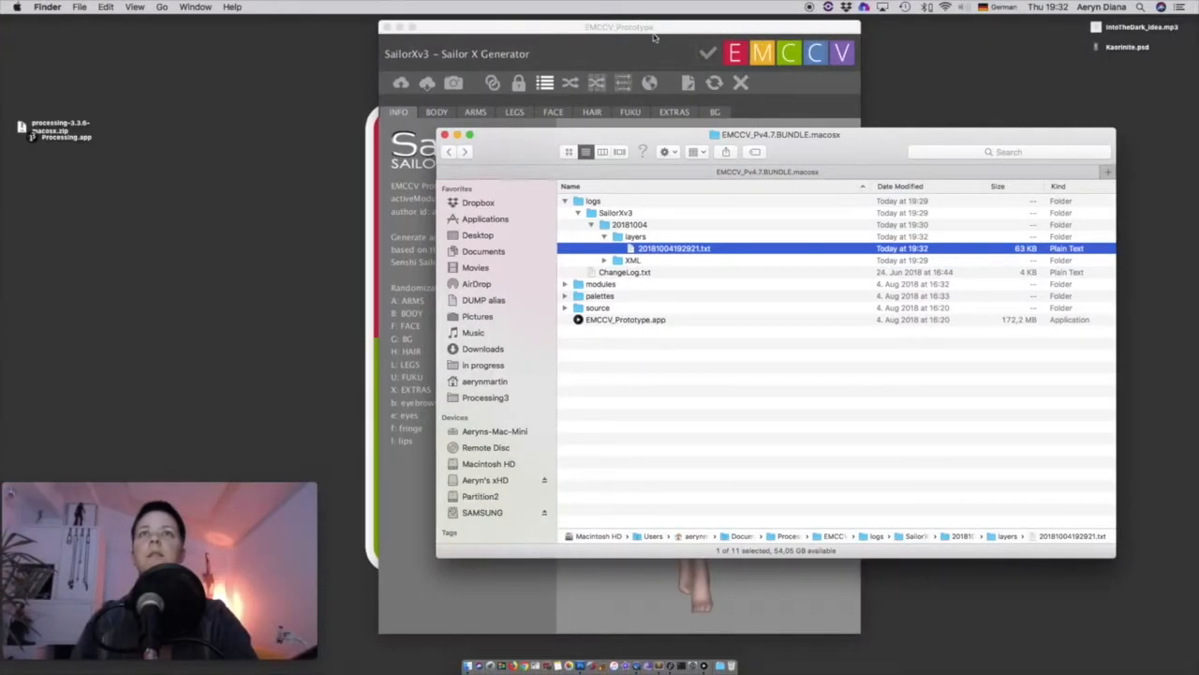
Switch to EMCCV_Prototype, reload the SailorXv3 module and enable the "braid: Kaorinite" hair aspect.
left_click(654, 37)
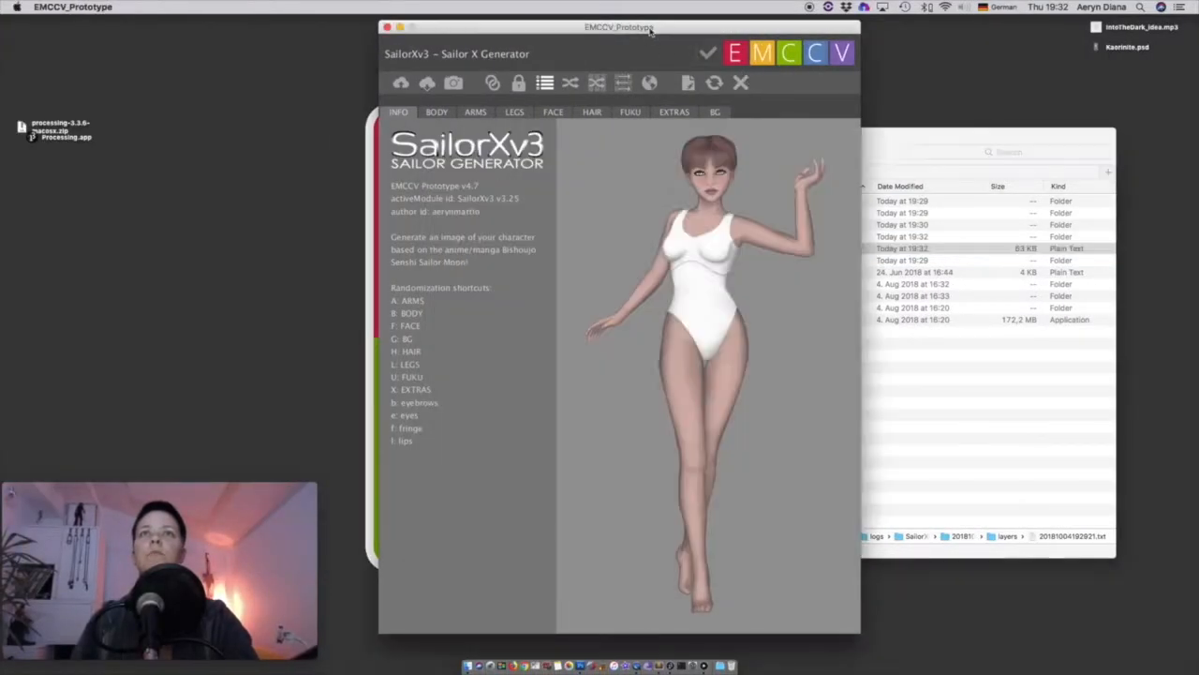
left_click(716, 84)
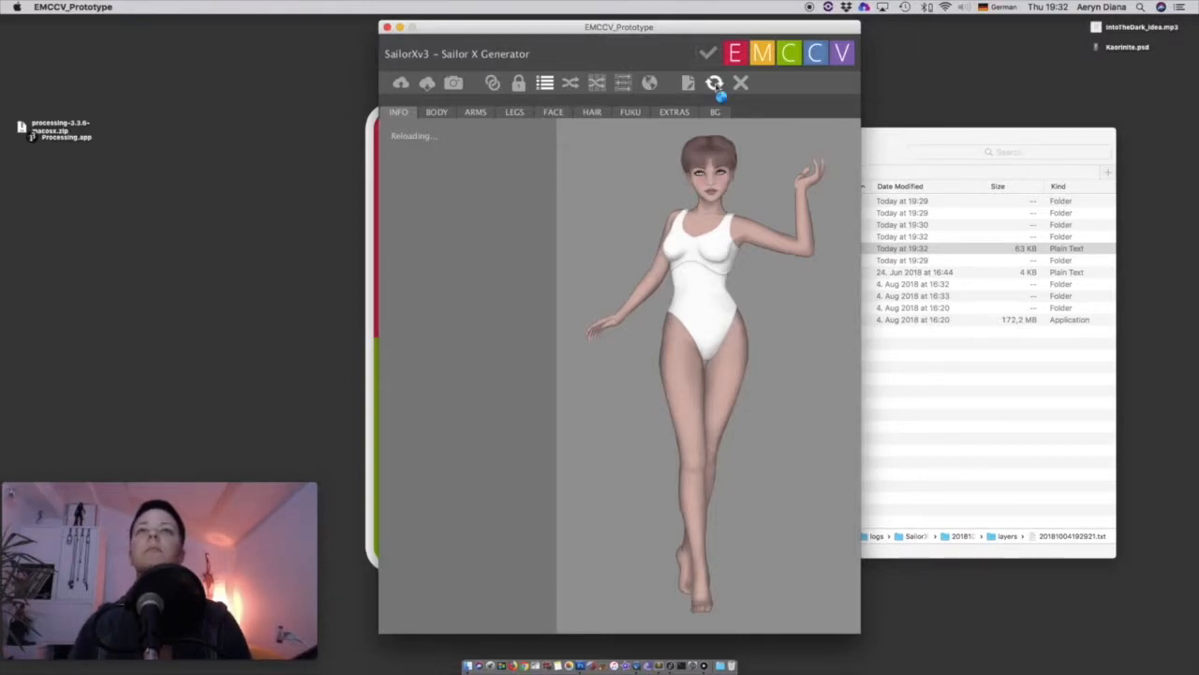
left_click(599, 117)
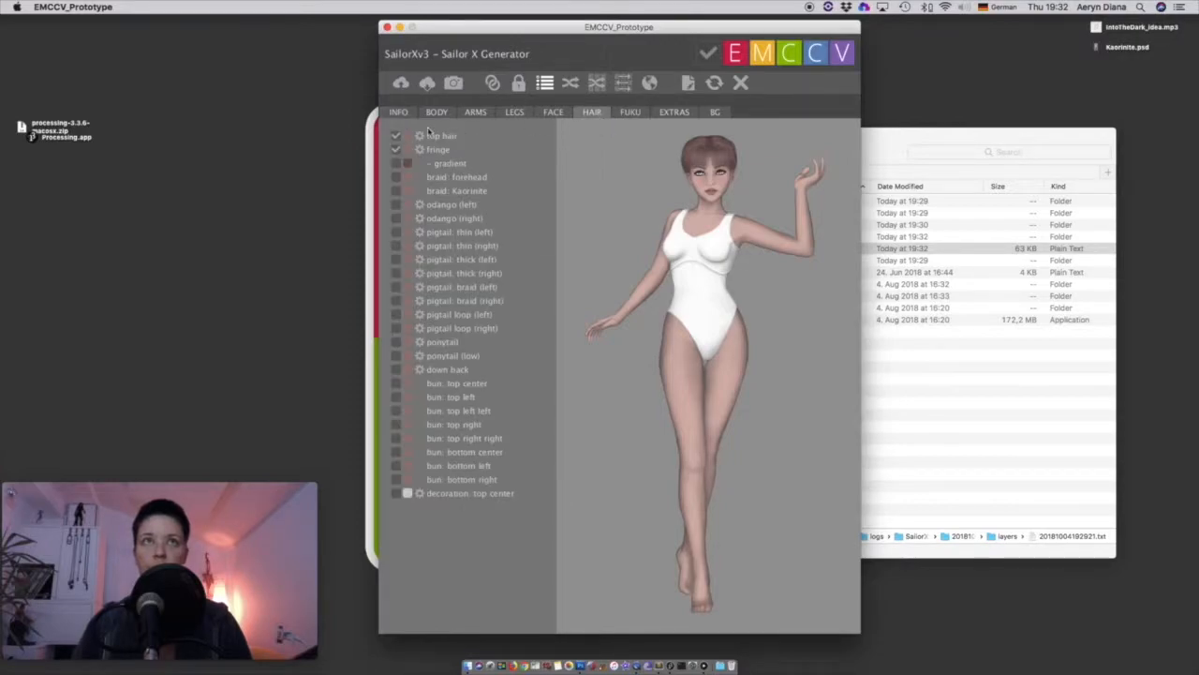
left_click(397, 193)
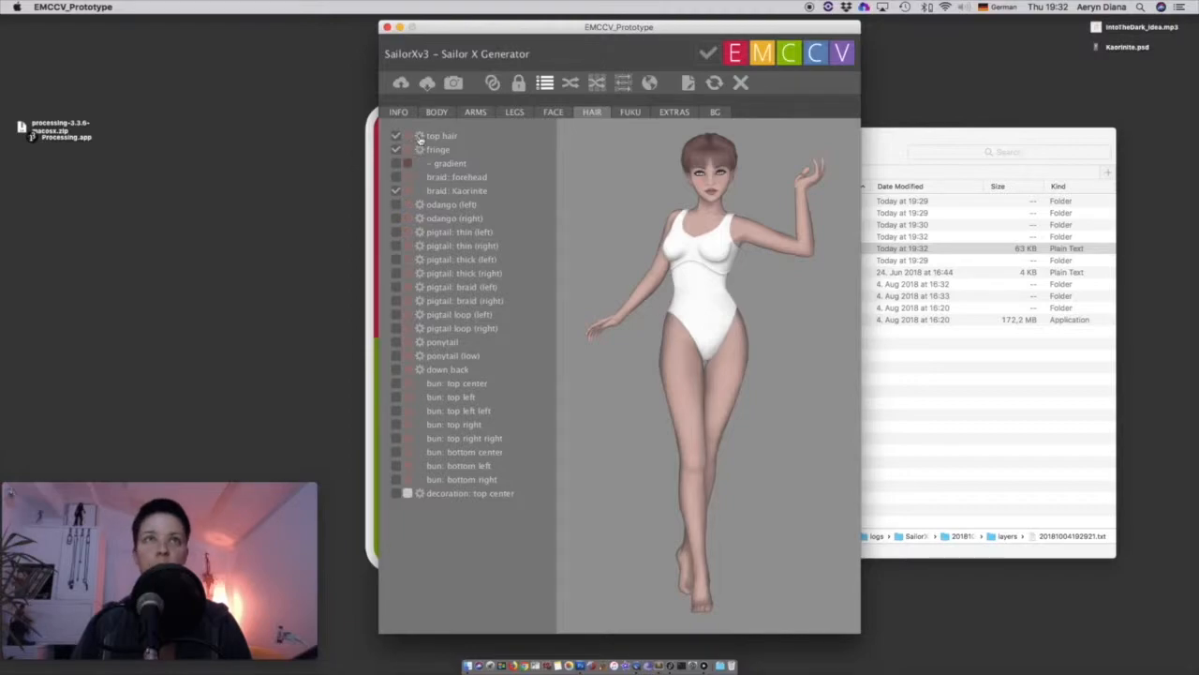
Change the top hair style to "tied back" and collapse its style options.
left_click(420, 136)
left_click(420, 192)
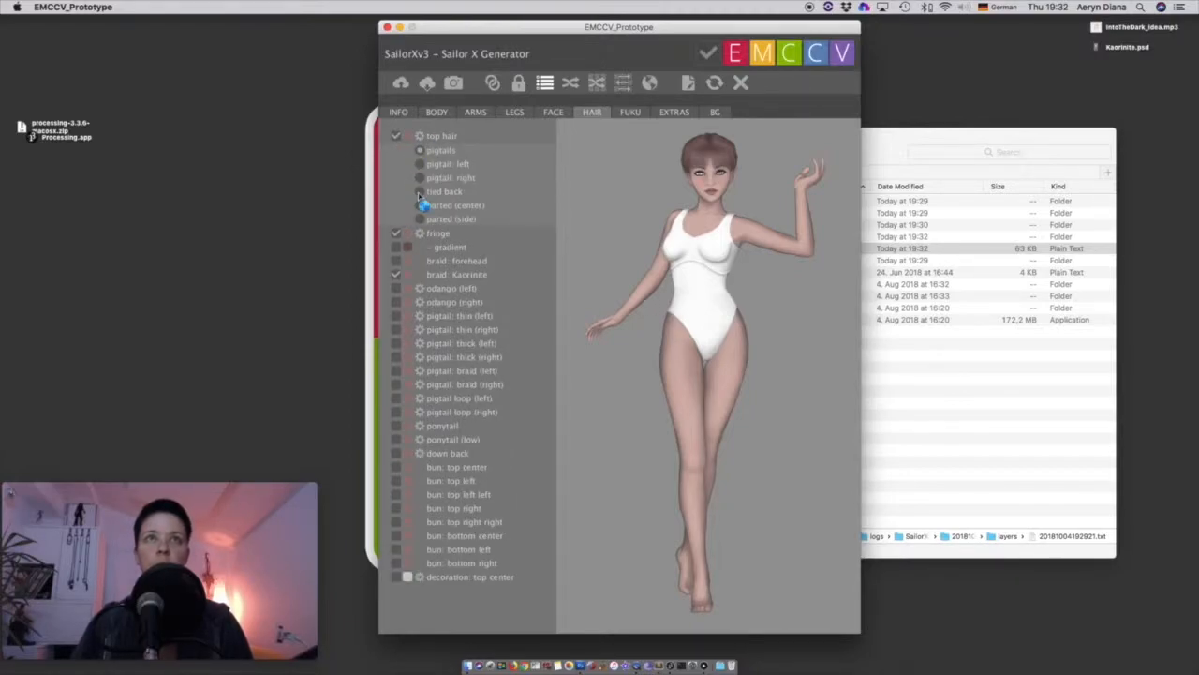
left_click(421, 138)
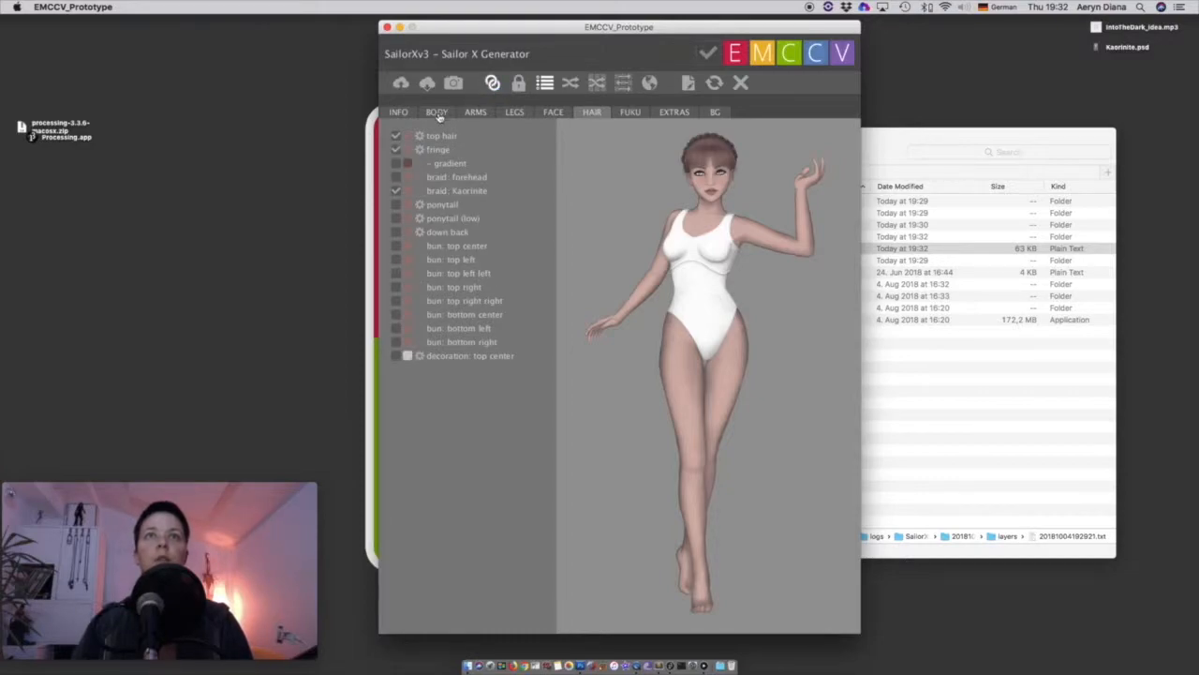
Recolour the linked hair parts through the top hair colour, trying white and settling on a slightly darkened red.
left_click(410, 135)
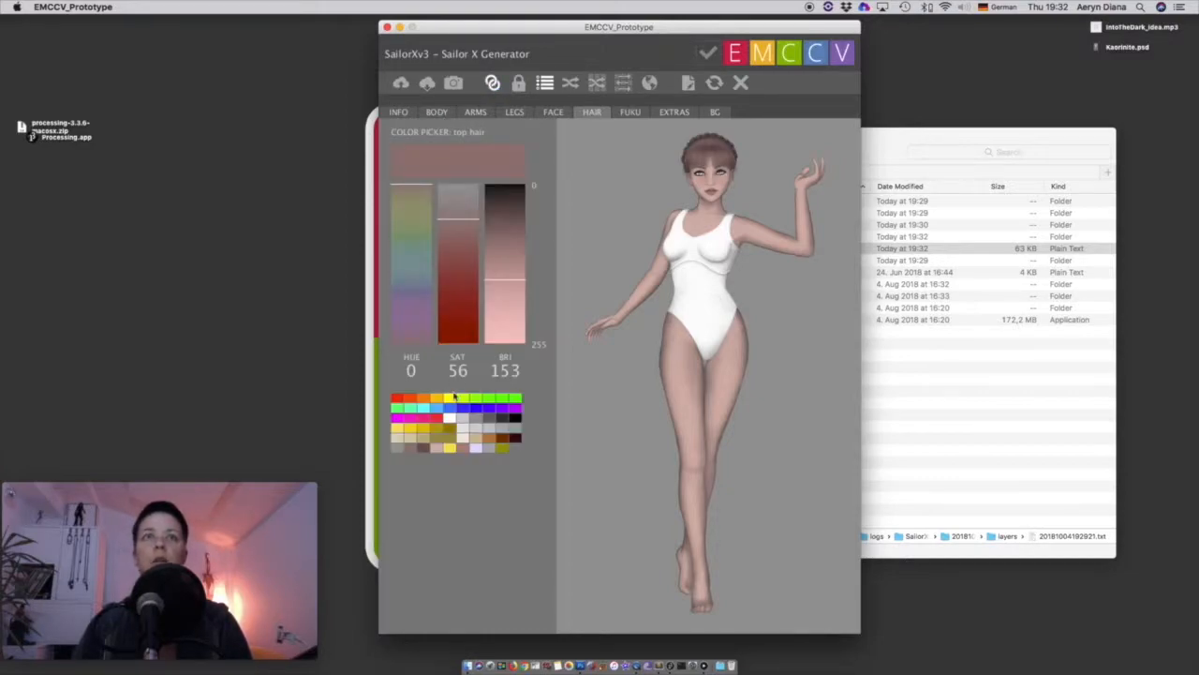
left_click(450, 418)
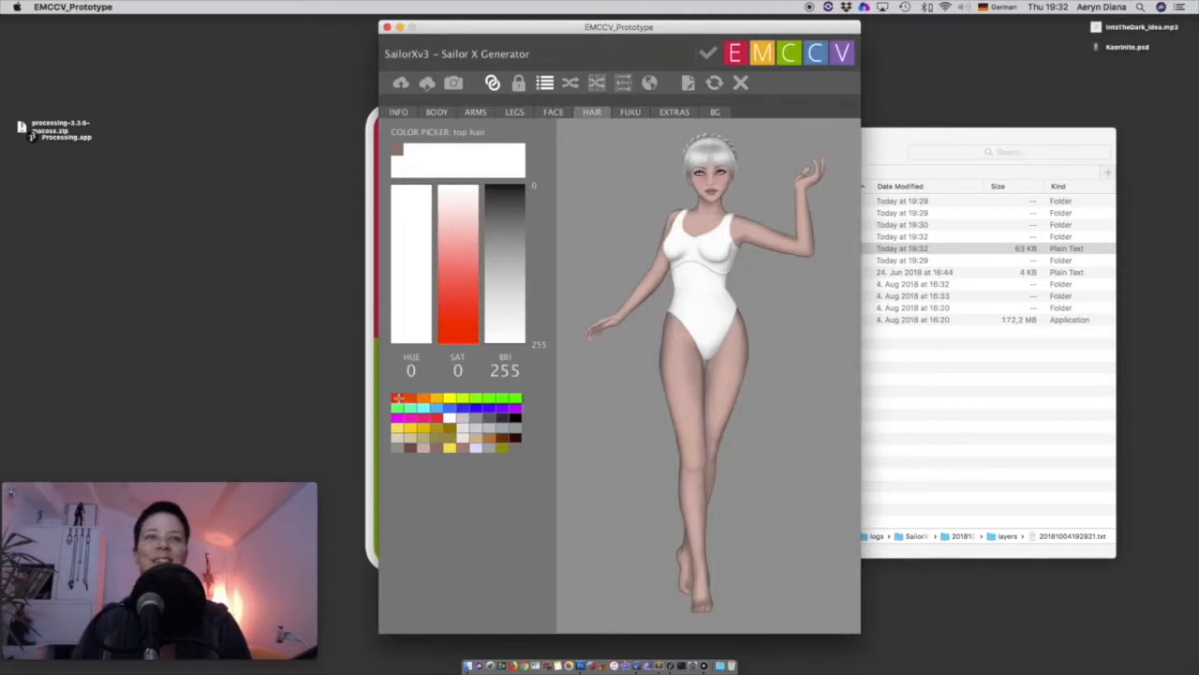
left_click(398, 398)
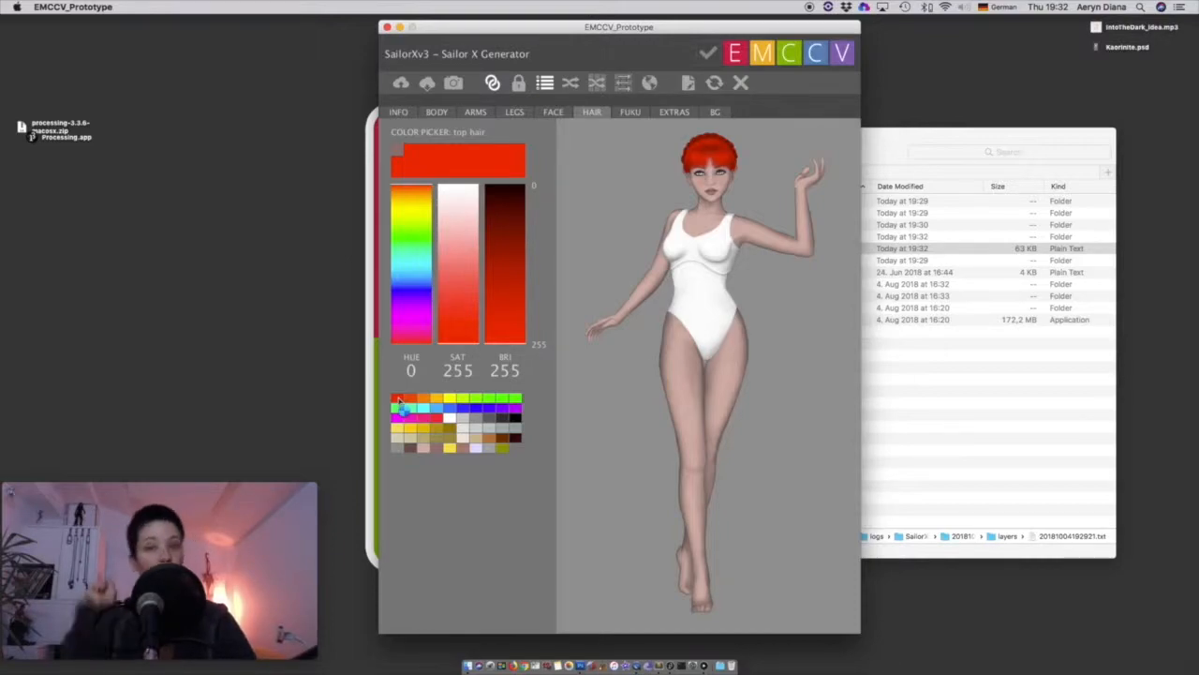
left_click(508, 292)
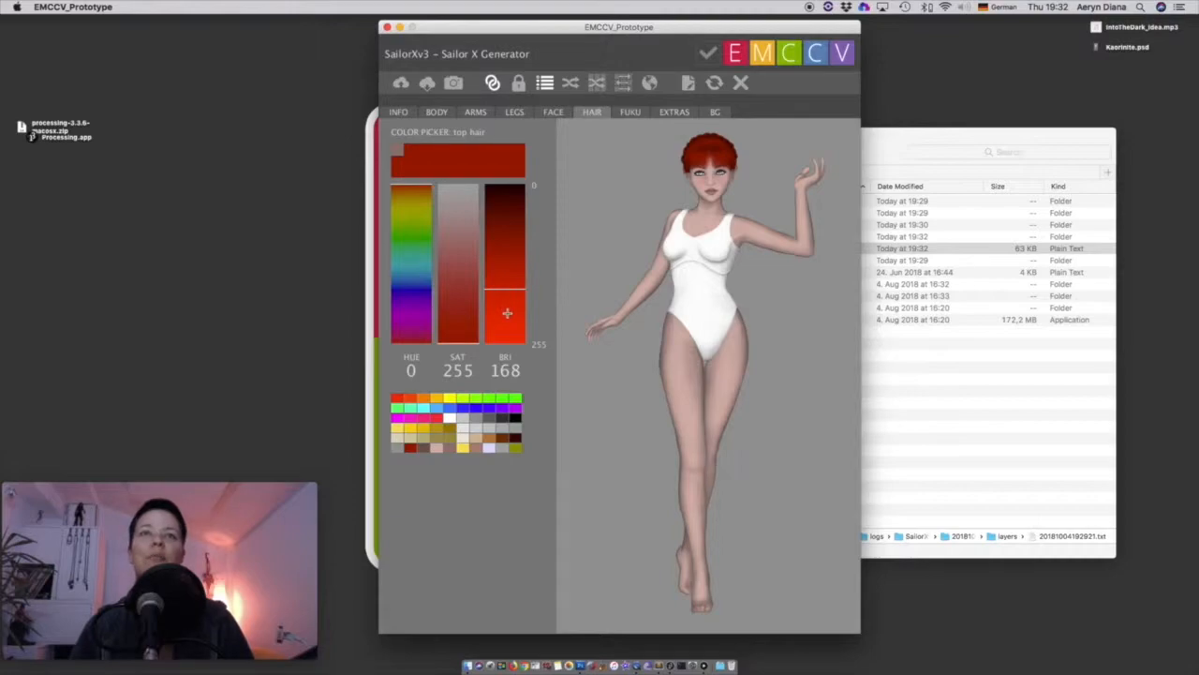
left_click(507, 313)
left_click(603, 115)
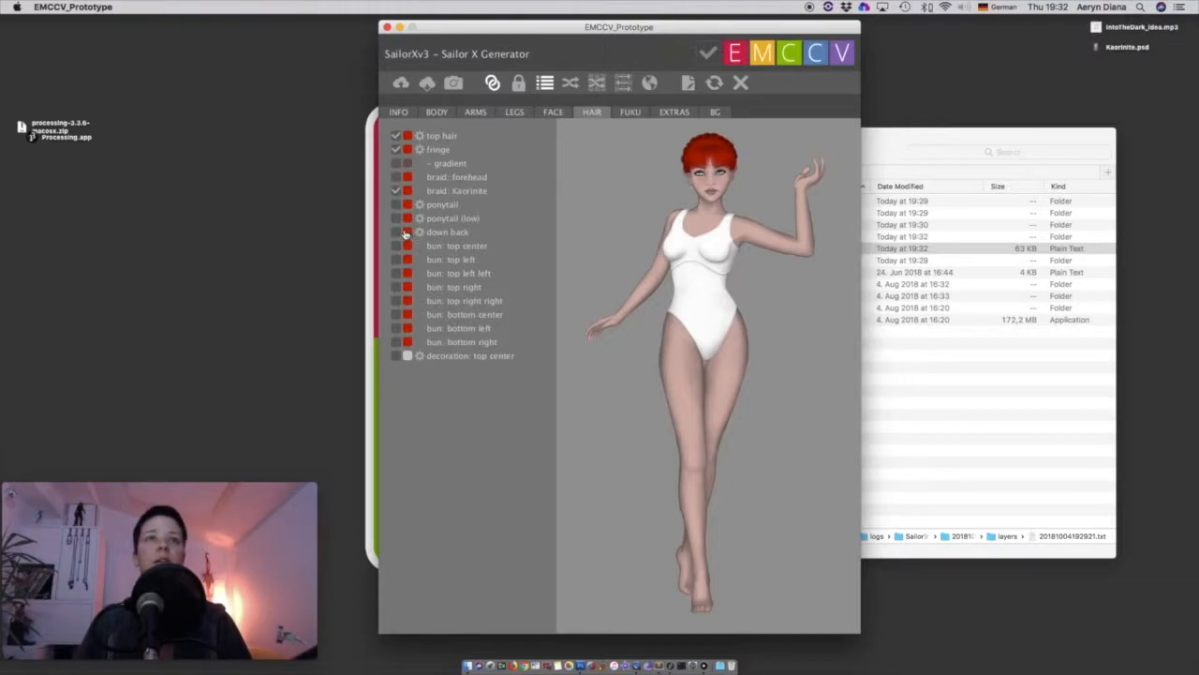
Enable the "down back" and "ponytail (low)" hair aspects to test them together with the Kaorinite braid.
left_click(397, 233)
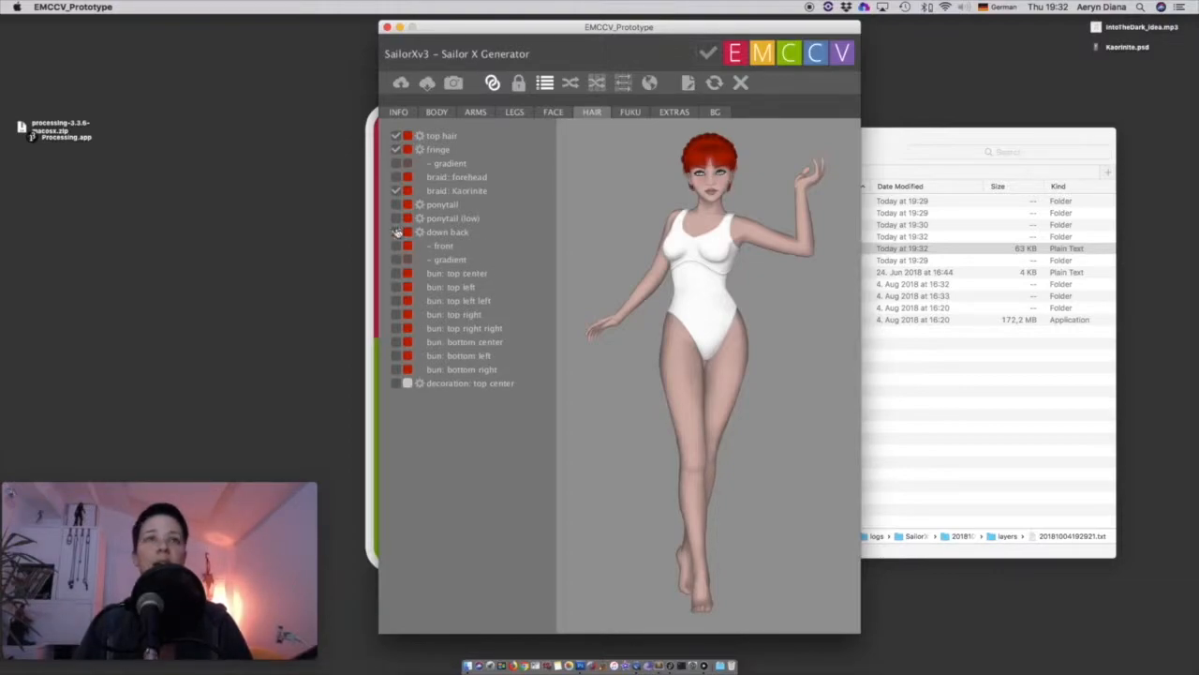
left_click(397, 218)
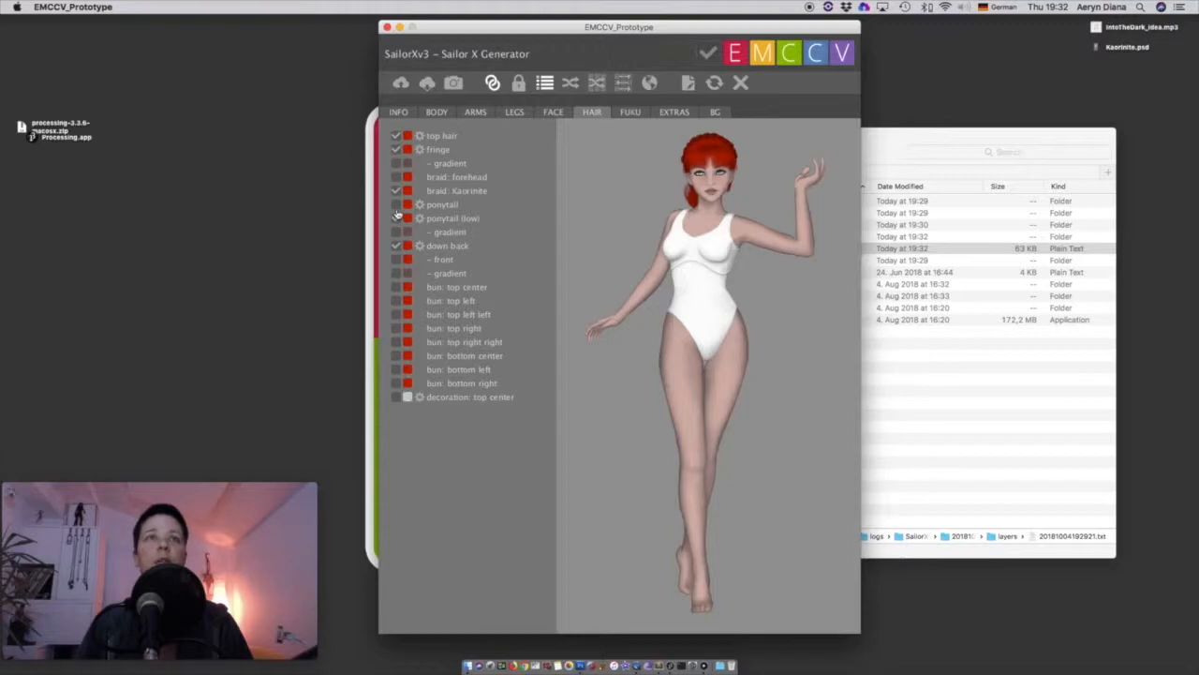
Enable the "ponytail" aspect and the top left, top left left, top right and top center buns alongside the Kaorinite braid.
left_click(397, 206)
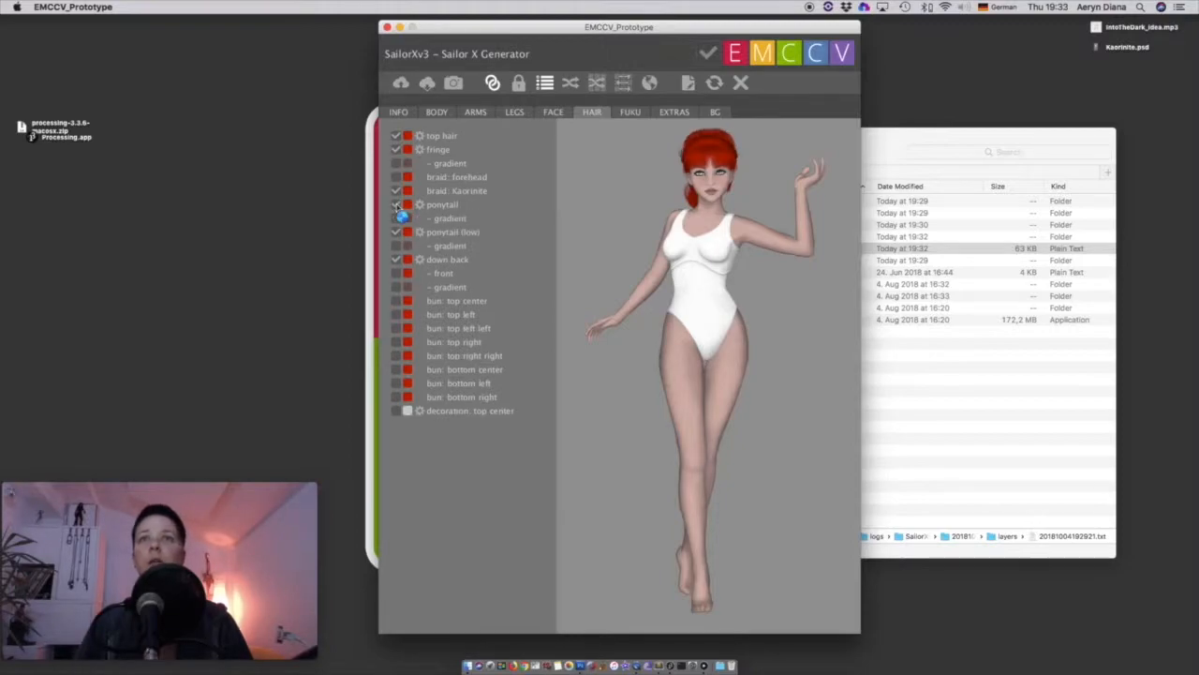
left_click(397, 315)
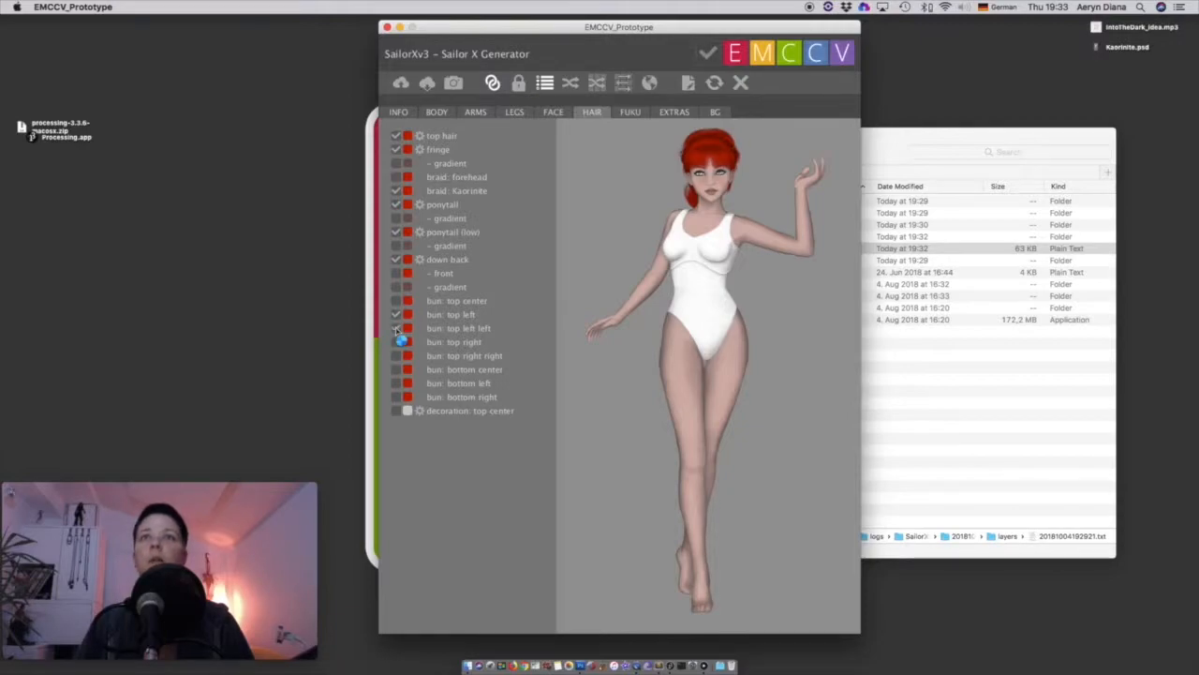
left_click(396, 343)
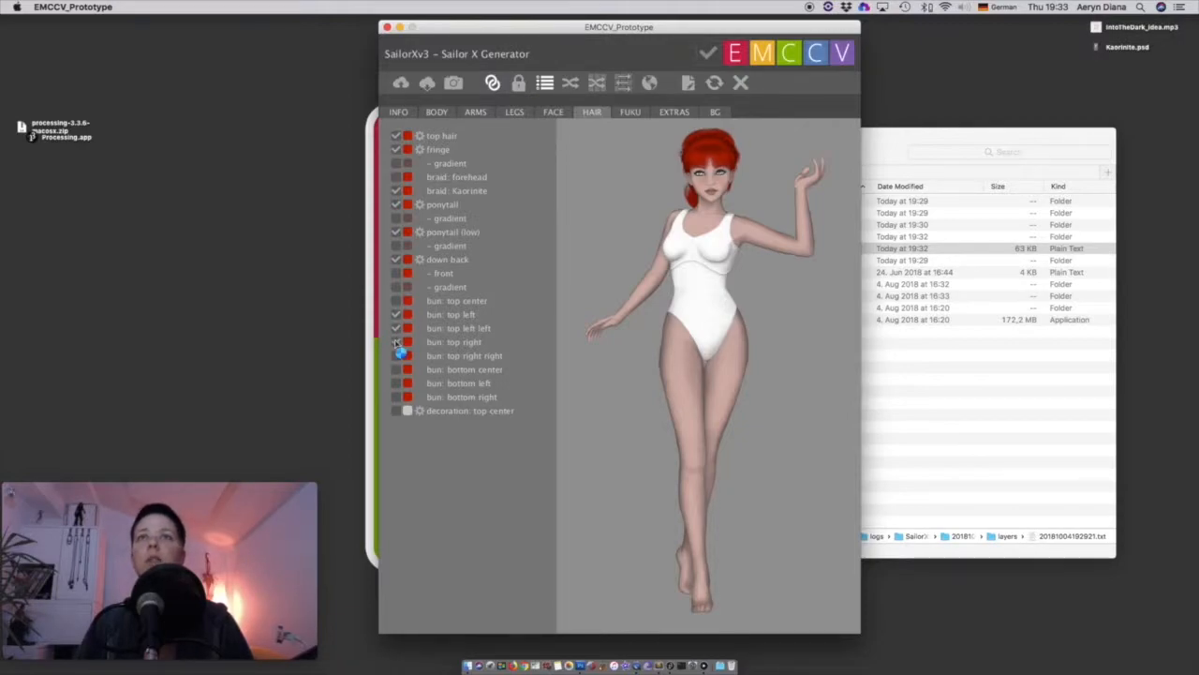
left_click(396, 300)
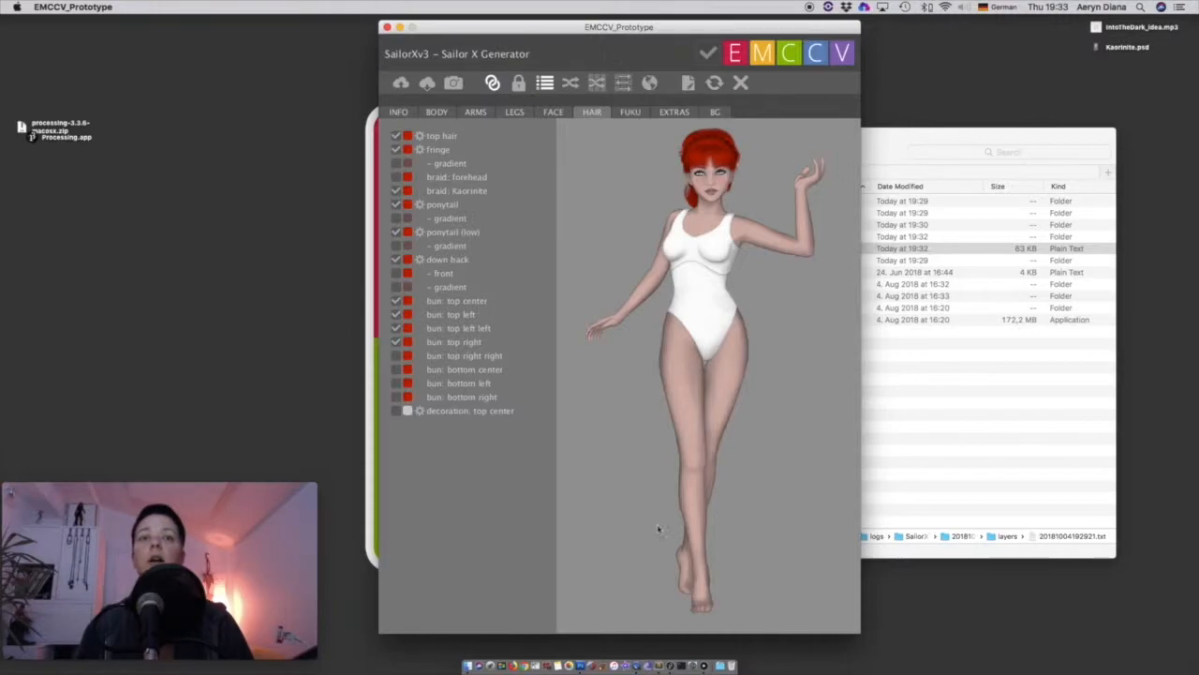
Switch to config.xml in the code editor, append a dot and the author's name to module version 3.25, and return to EMCCV_Prototype.
left_click(660, 656)
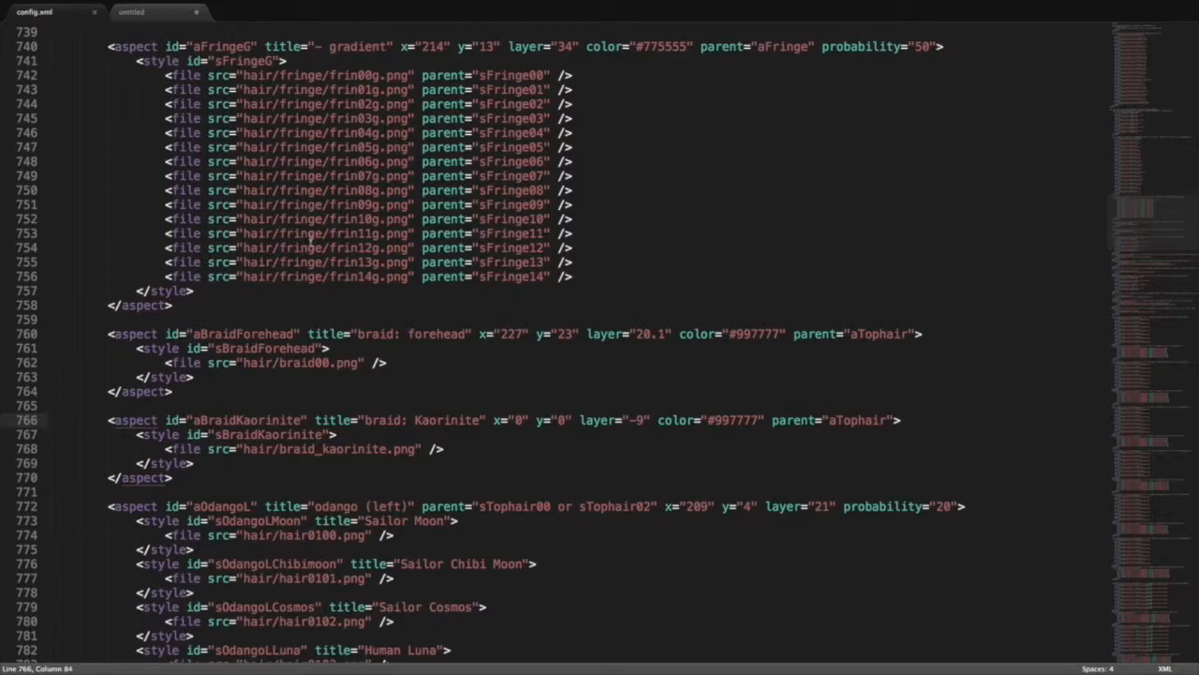
scroll(310, 241, "up", 20)
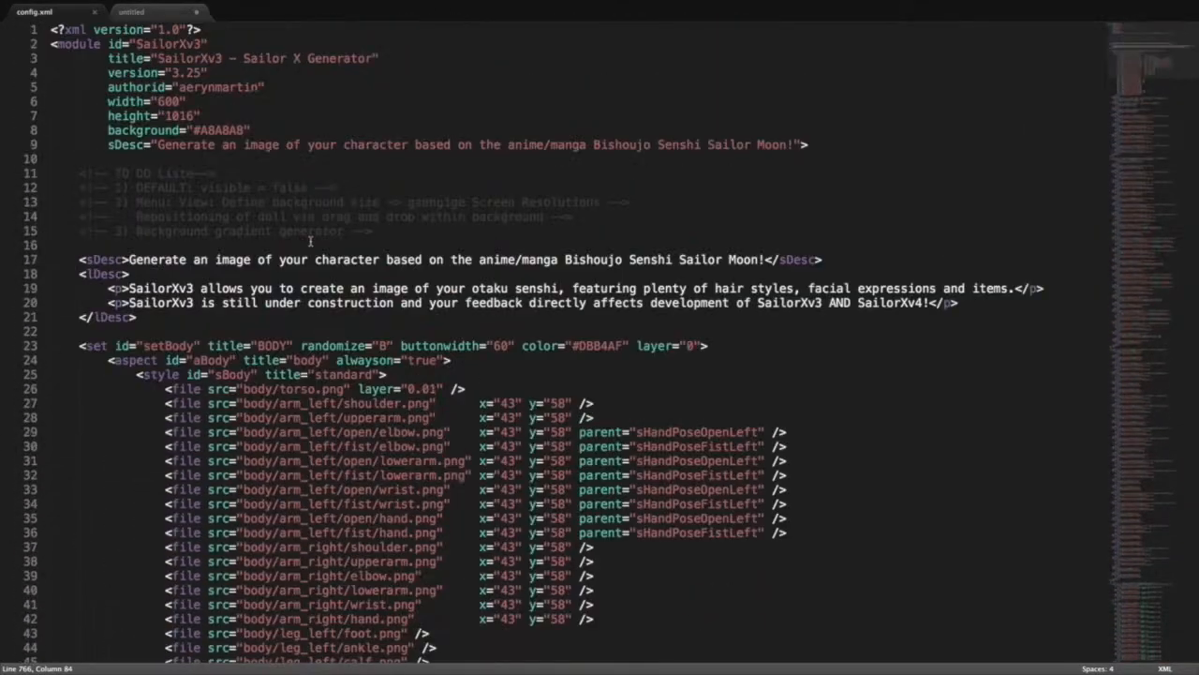
left_click(201, 72)
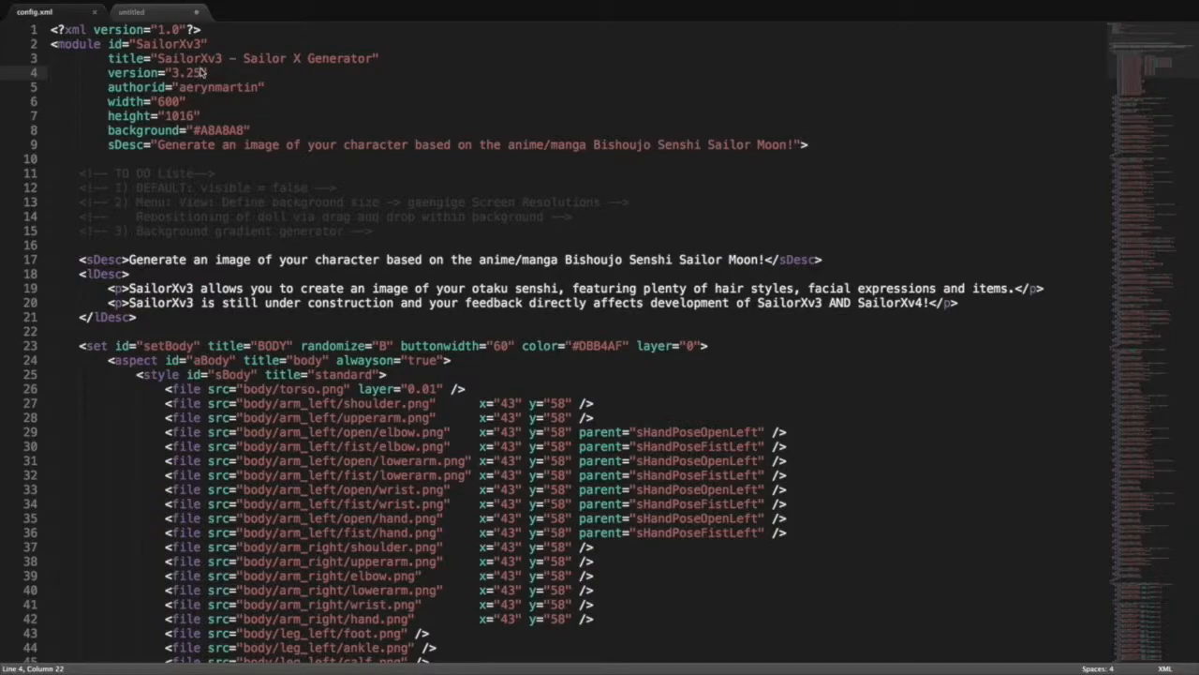
type(".a")
key("BackSpace")
type("Diana")
key("super+Tab")
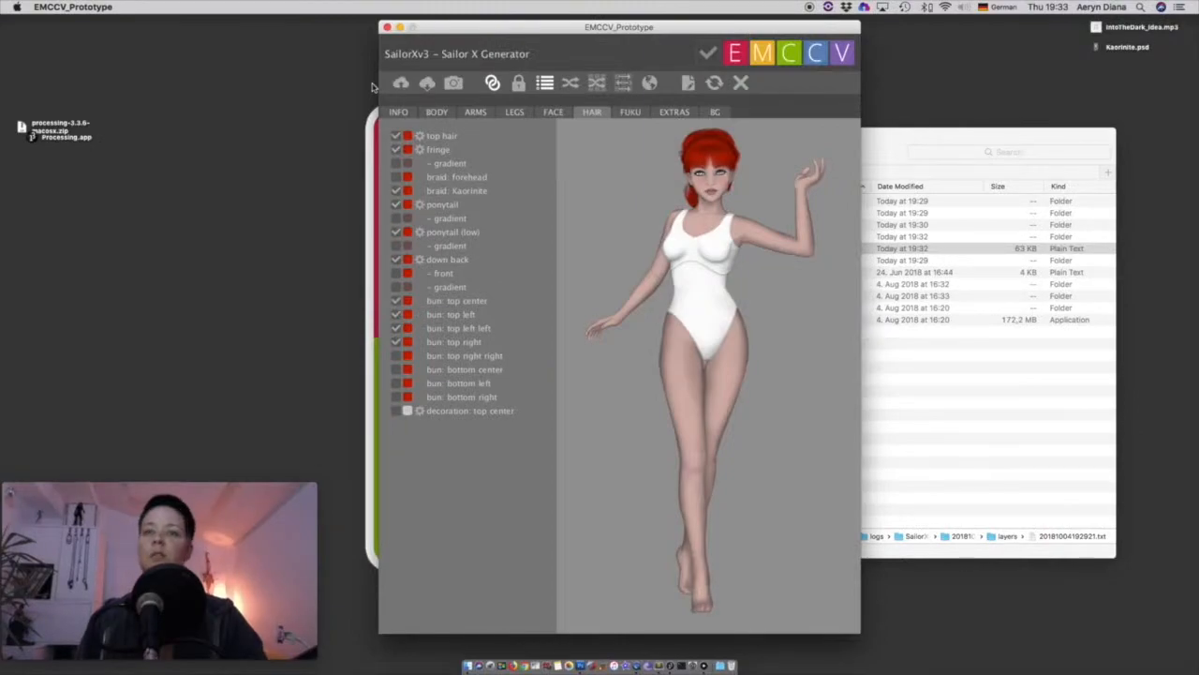